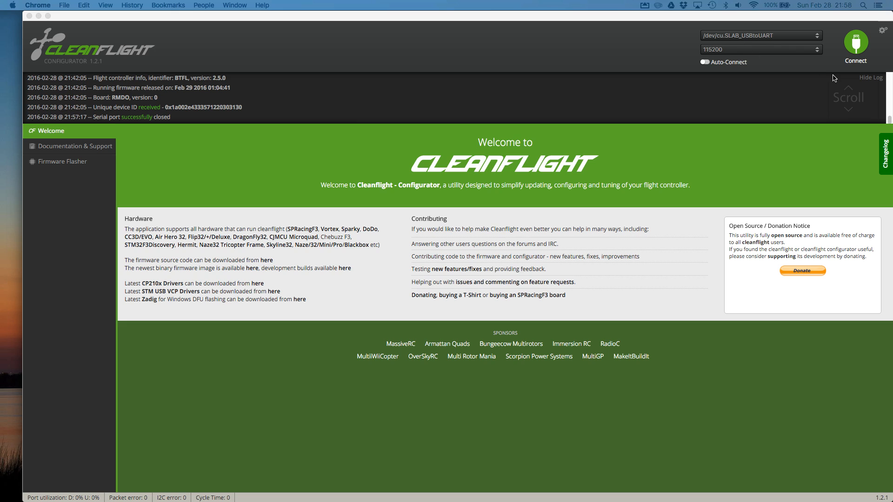
- Connect to the flight controller over the selected serial port and highlight the firmware identifier and version in the connection log
{"action": "left_click", "coordinate": [858, 45]}
{"action": "left_click", "coordinate": [856, 44]}
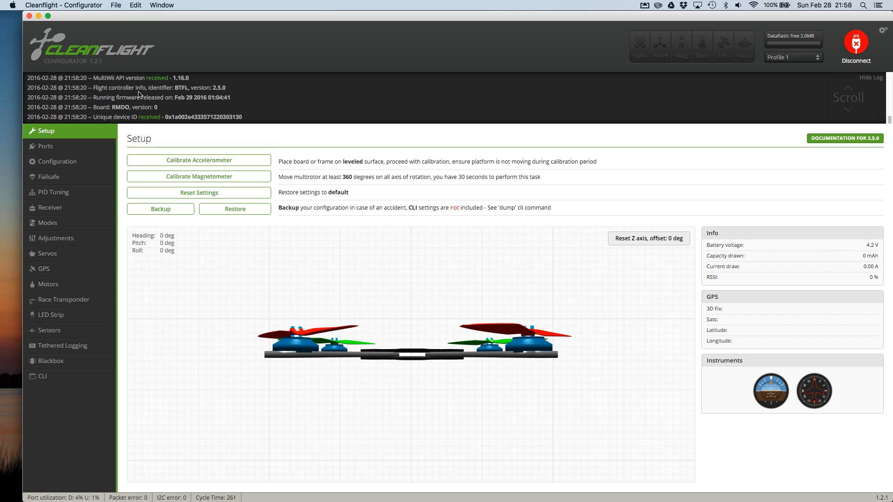
{"action": "double_click", "coordinate": [178, 89]}
{"action": "left_click_drag", "start_coordinate": [188, 92], "coordinate": [226, 92]}
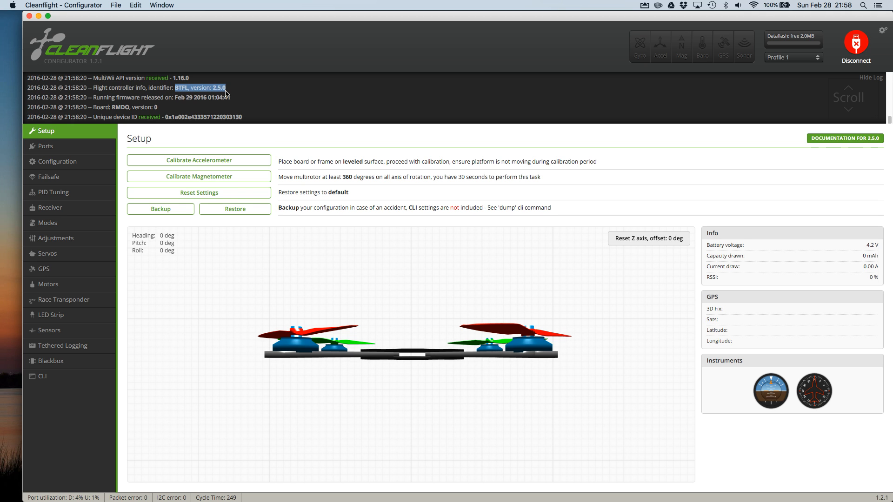
- Switch to Safari and review the Betaflight 2.5.0-RC4 release notes on GitHub
{"action": "key", "text": "ctrl+Up"}
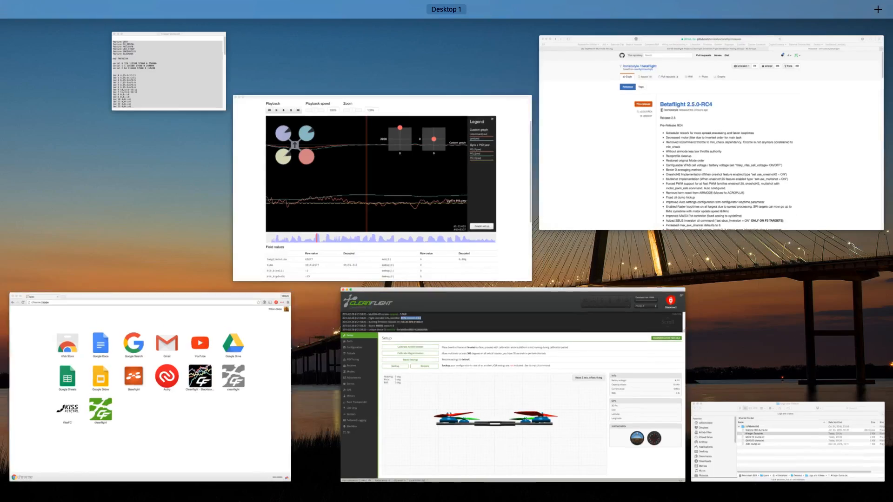
{"action": "left_click", "coordinate": [565, 155]}
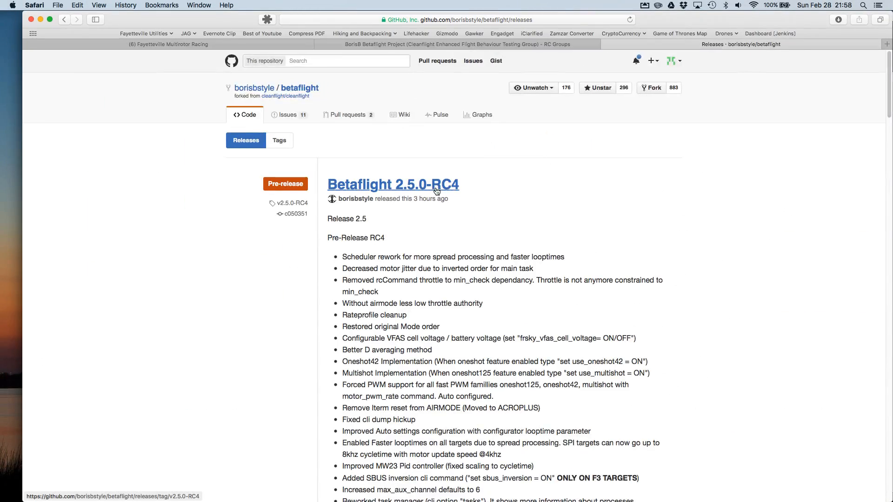
{"action": "scroll", "coordinate": [434, 188], "scroll_direction": "down", "scroll_amount": 2}
{"action": "scroll", "coordinate": [434, 188], "scroll_direction": "down", "scroll_amount": 5}
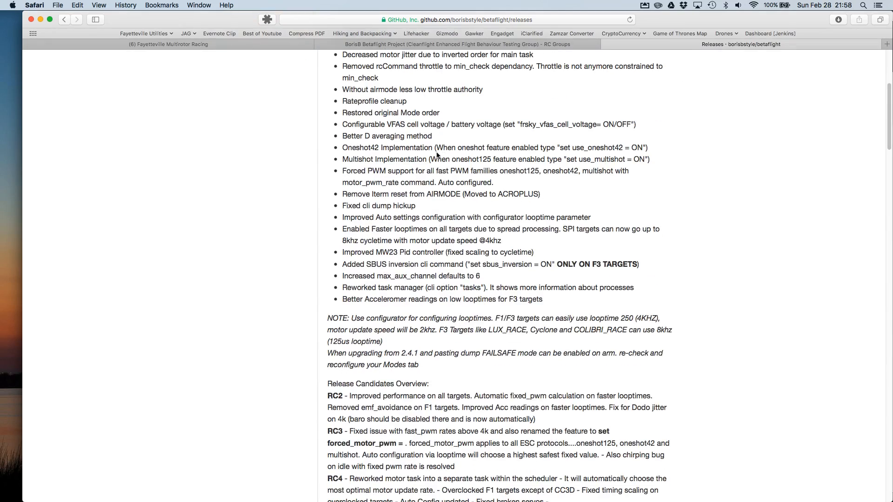
{"action": "scroll", "coordinate": [423, 128], "scroll_direction": "up", "scroll_amount": 6}
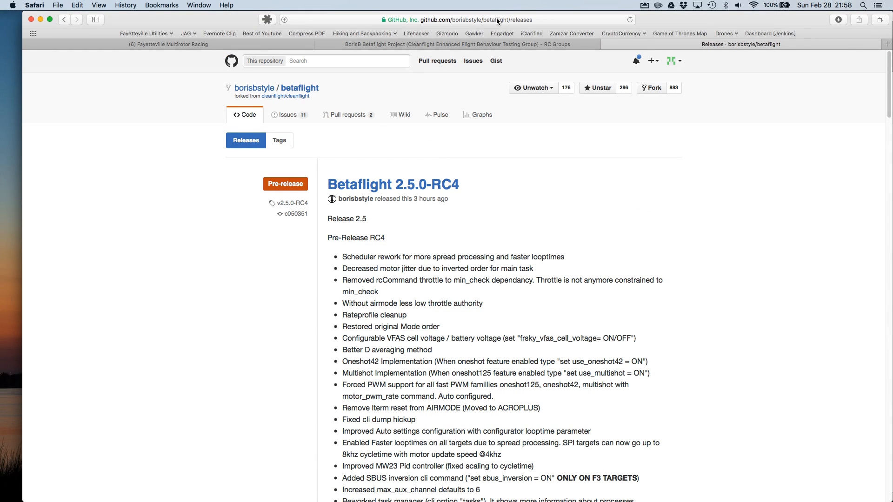
- Go to the betaflight repository's main page, open its releases from there, and look through the firmware downloads of 2.5.0-RC4
{"action": "left_click", "coordinate": [300, 88]}
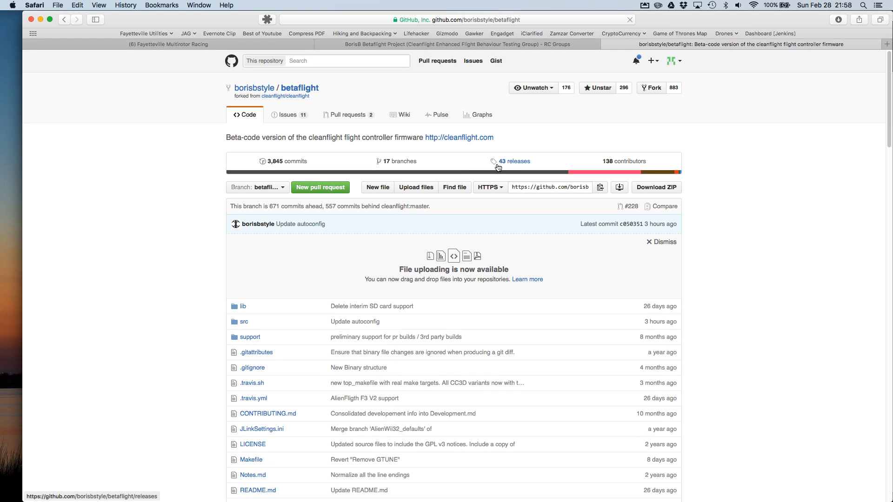
{"action": "left_click", "coordinate": [510, 162]}
{"action": "scroll", "coordinate": [381, 258], "scroll_direction": "down", "scroll_amount": 5}
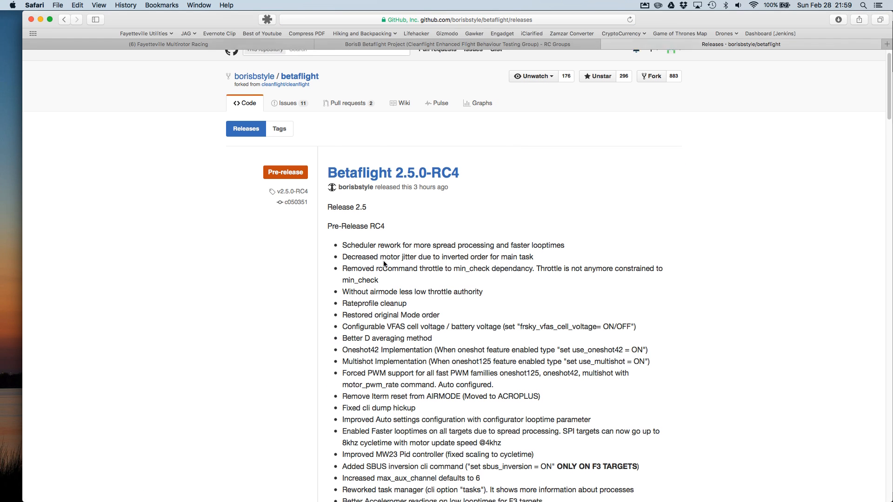
{"action": "scroll", "coordinate": [381, 257], "scroll_direction": "down", "scroll_amount": 5}
{"action": "scroll", "coordinate": [381, 257], "scroll_direction": "up", "scroll_amount": 6}
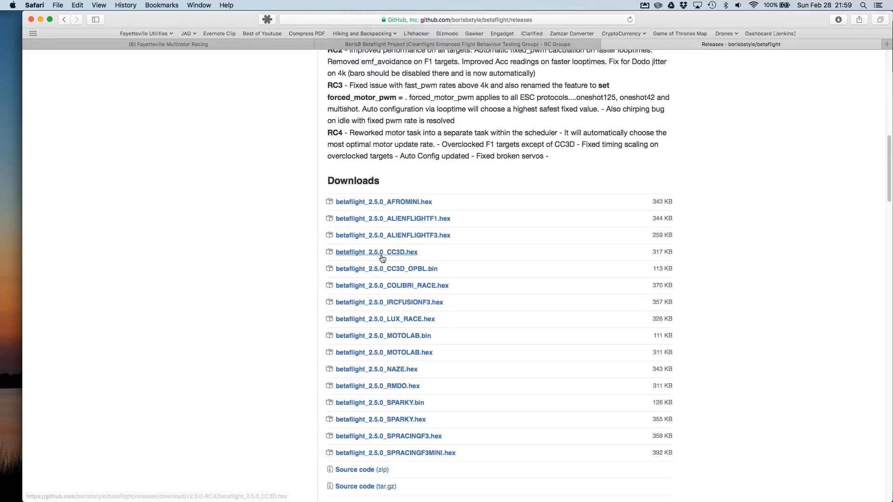
{"action": "scroll", "coordinate": [380, 257], "scroll_direction": "down", "scroll_amount": 5}
{"action": "scroll", "coordinate": [378, 252], "scroll_direction": "up", "scroll_amount": 15}
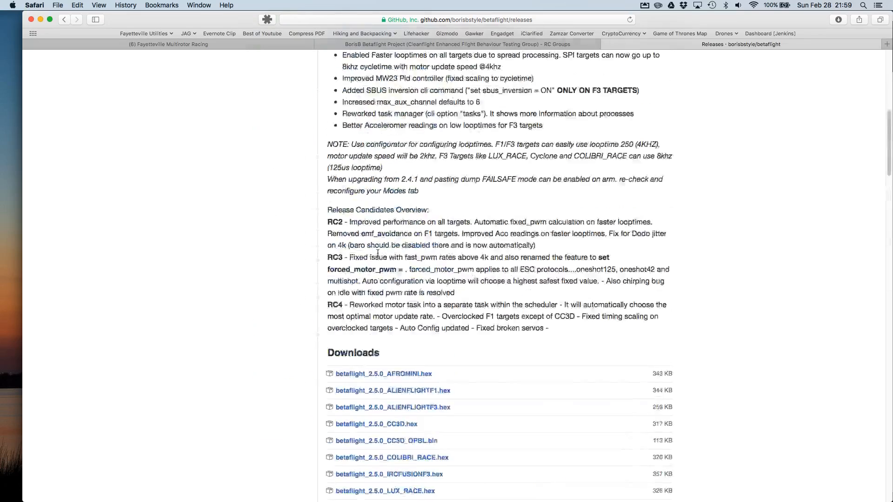
- Open the PID Tuning Guide in the betaflight wiki and skim its introduction, tuning steps and notes
{"action": "left_click", "coordinate": [294, 89]}
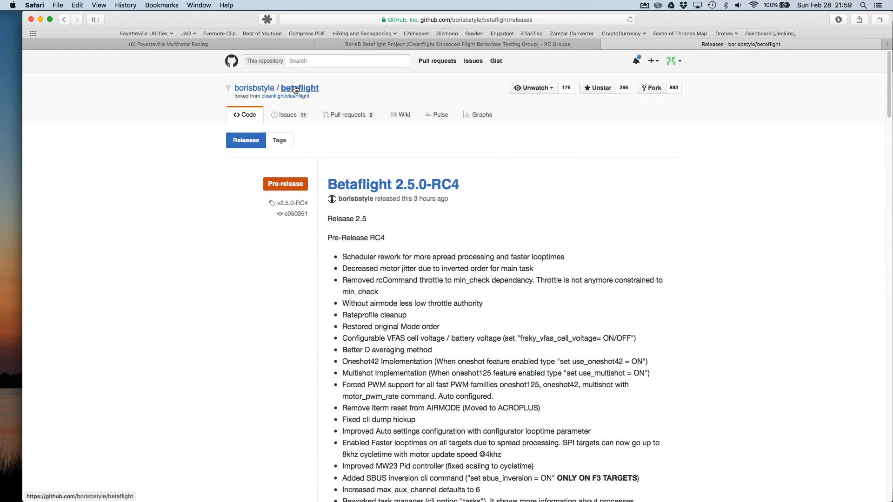
{"action": "left_click", "coordinate": [398, 115]}
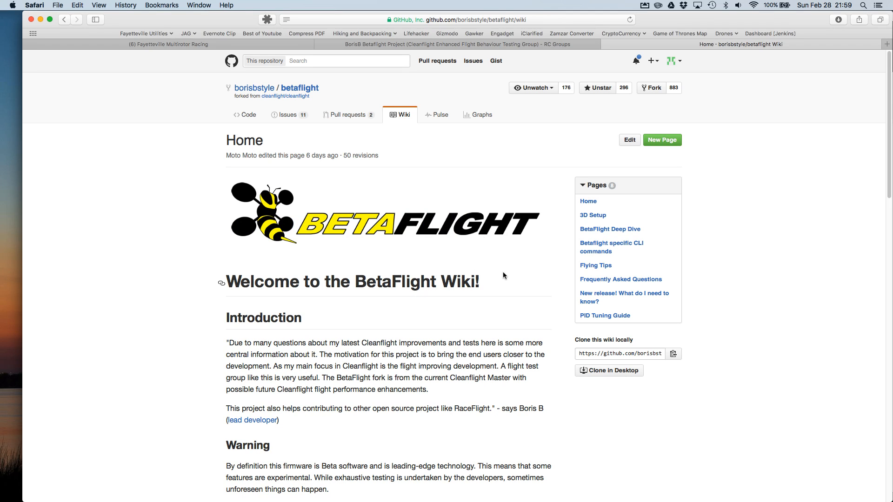
{"action": "left_click", "coordinate": [593, 317]}
{"action": "scroll", "coordinate": [448, 341], "scroll_direction": "down", "scroll_amount": 15}
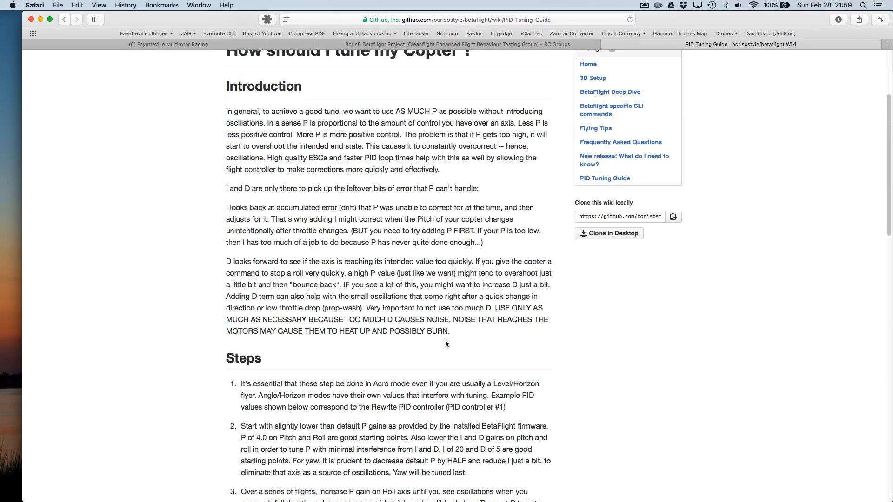
{"action": "scroll", "coordinate": [426, 341], "scroll_direction": "up", "scroll_amount": 15}
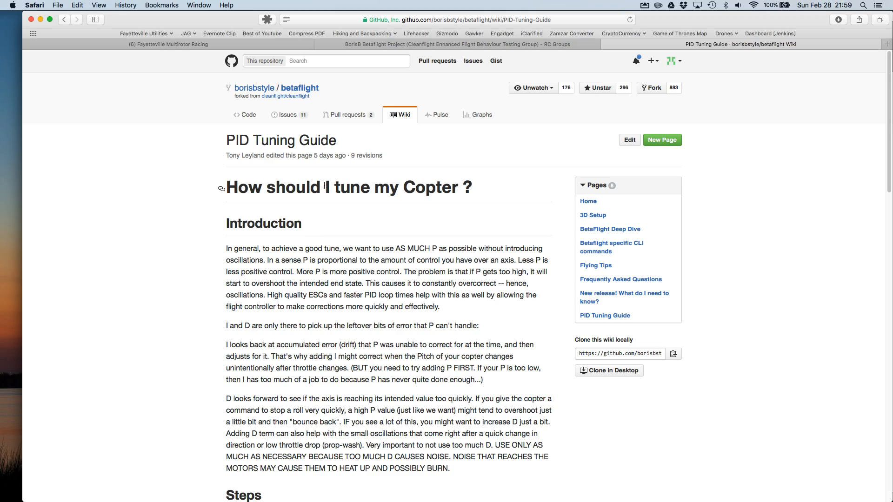
{"action": "scroll", "coordinate": [297, 302], "scroll_direction": "down", "scroll_amount": 5}
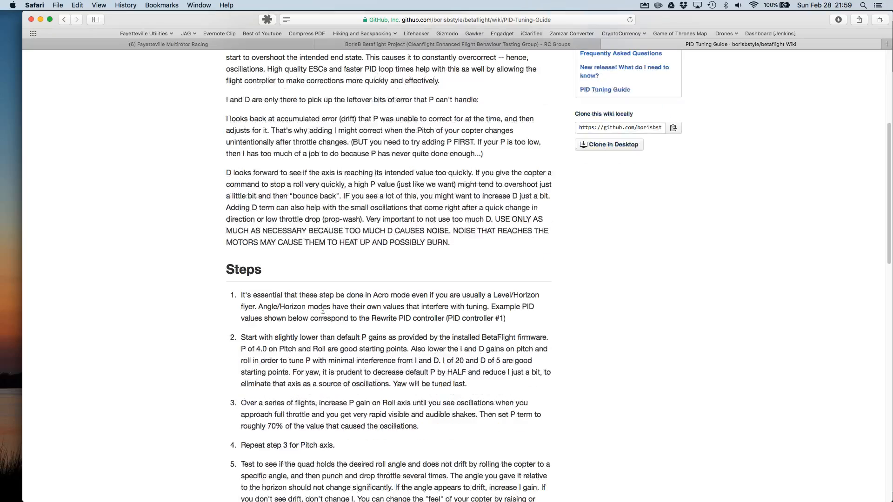
{"action": "scroll", "coordinate": [310, 290], "scroll_direction": "down", "scroll_amount": 14}
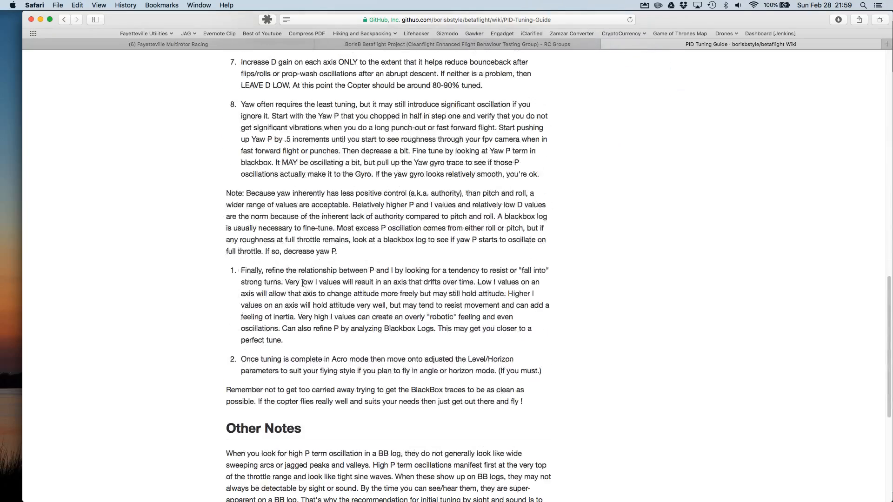
{"action": "scroll", "coordinate": [299, 287], "scroll_direction": "up", "scroll_amount": 19}
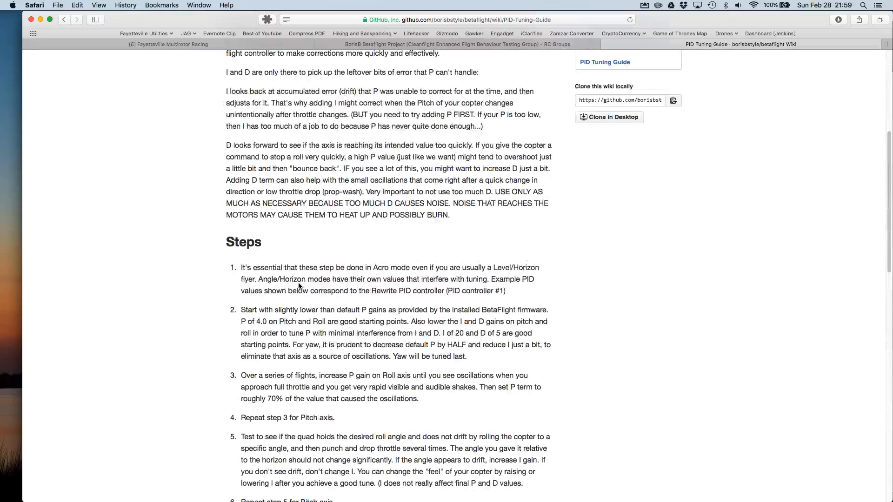
{"action": "scroll", "coordinate": [299, 283], "scroll_direction": "up", "scroll_amount": 2}
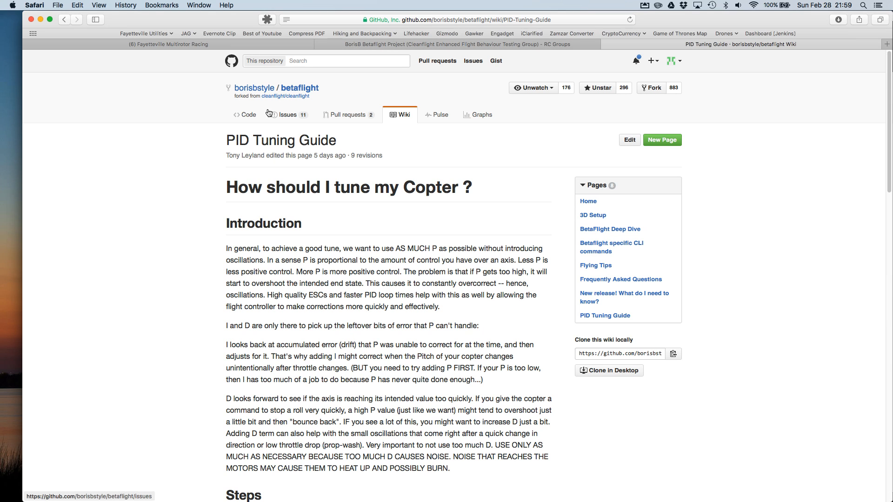
- Return to the betaflight repository's main page, then switch back to Cleanflight Configurator and view the serial port assignments
{"action": "left_click", "coordinate": [293, 90]}
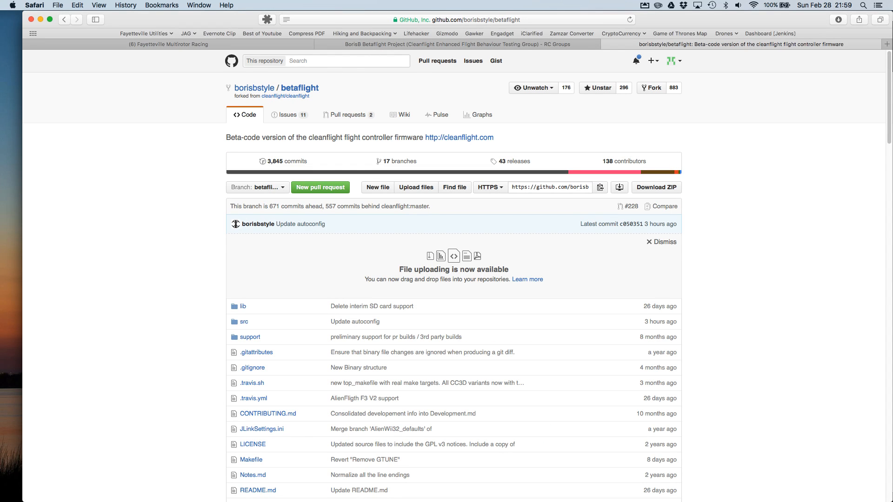
{"action": "mouse_move", "coordinate": [1, 501]}
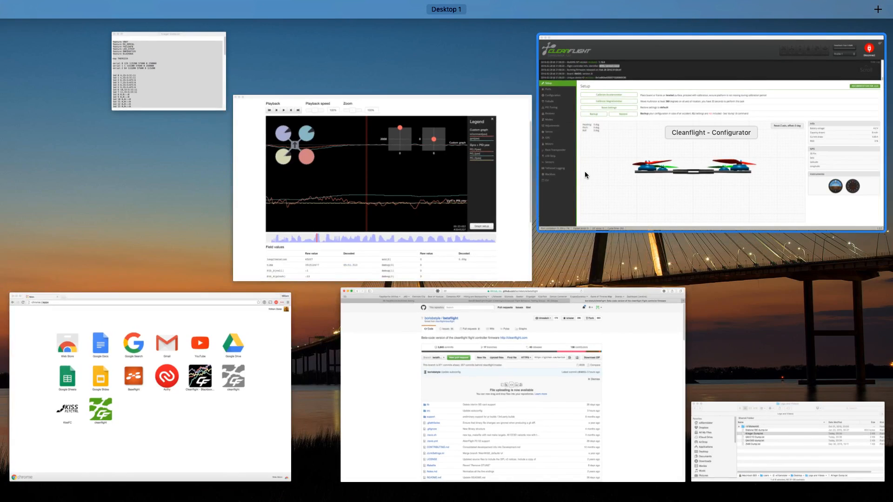
{"action": "left_click", "coordinate": [585, 175]}
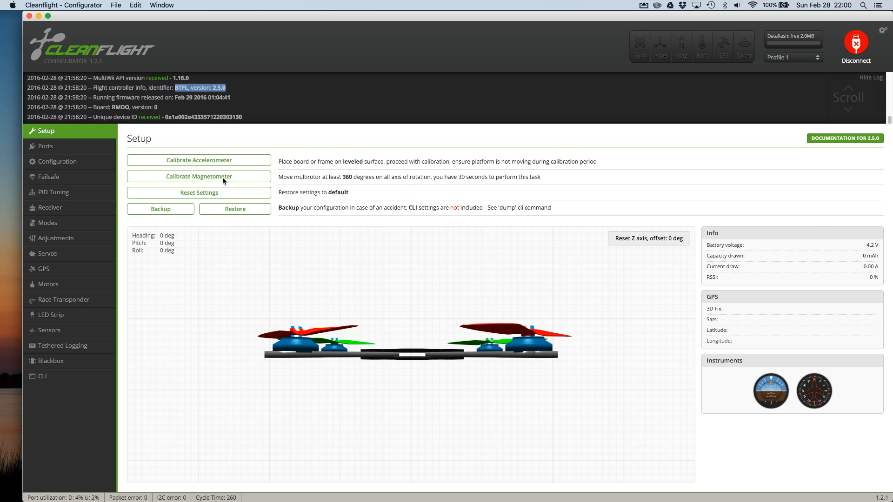
{"action": "left_click", "coordinate": [52, 144]}
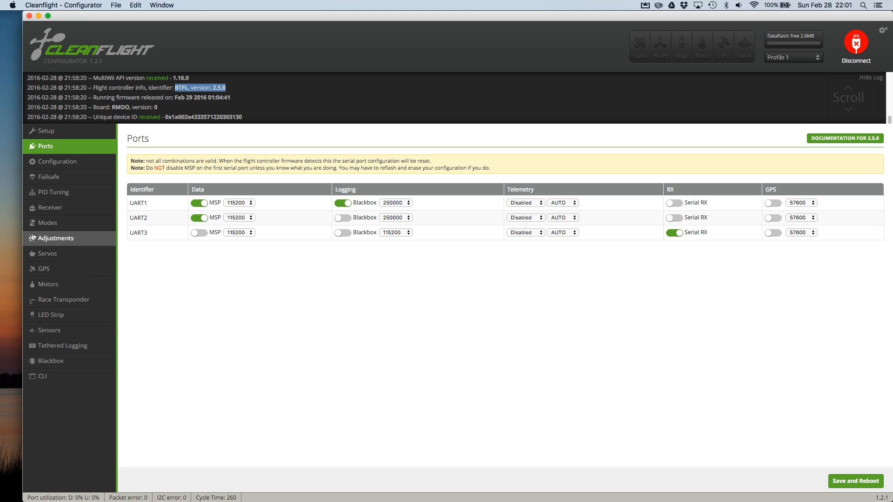
- In the Configuration settings, choose Quad X as the mixer type
{"action": "left_click", "coordinate": [43, 166]}
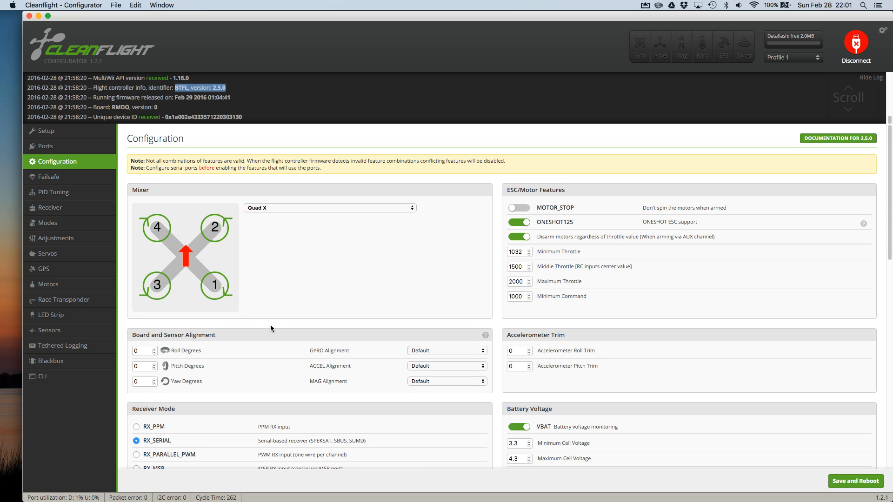
{"action": "scroll", "coordinate": [270, 328], "scroll_direction": "down", "scroll_amount": 3}
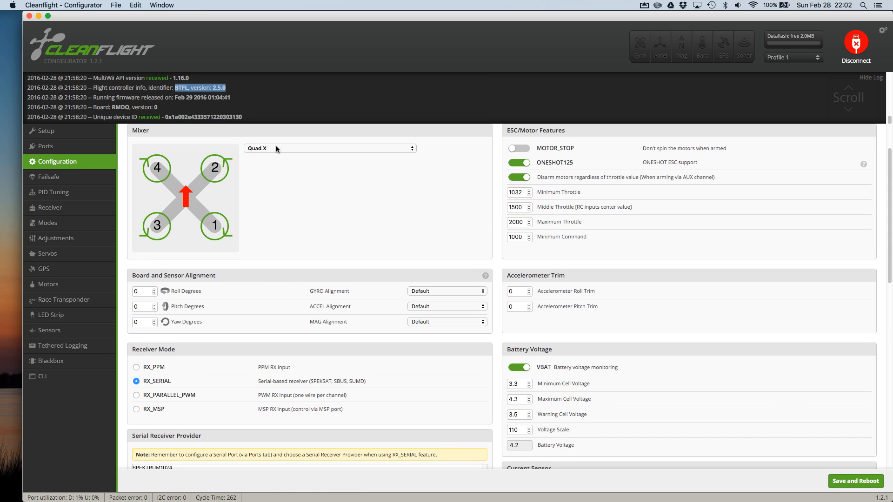
{"action": "left_click", "coordinate": [258, 149]}
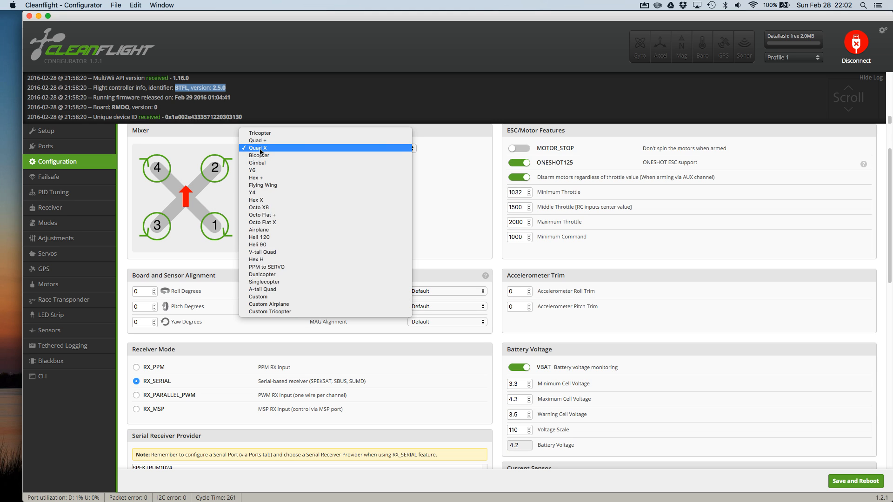
{"action": "left_click", "coordinate": [261, 151]}
- Examine the Yaw Degrees setting of the board and sensor alignment
{"action": "scroll", "coordinate": [242, 340], "scroll_direction": "down", "scroll_amount": 3}
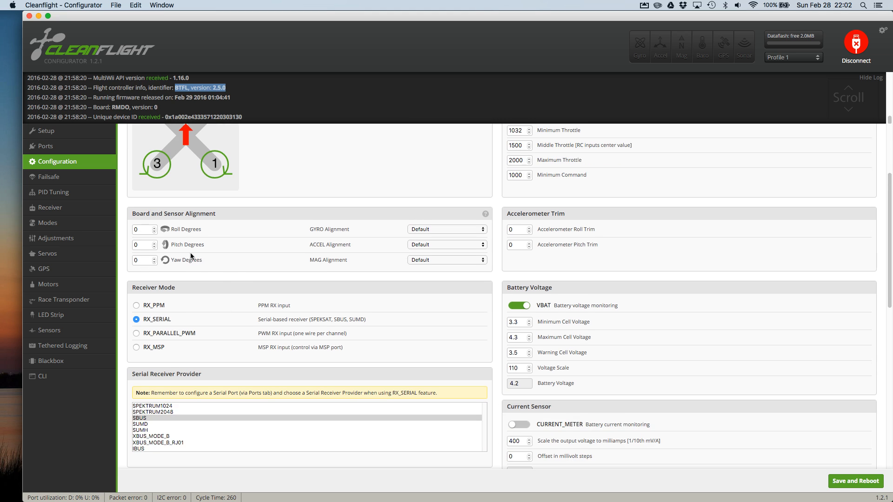
{"action": "left_click", "coordinate": [139, 260]}
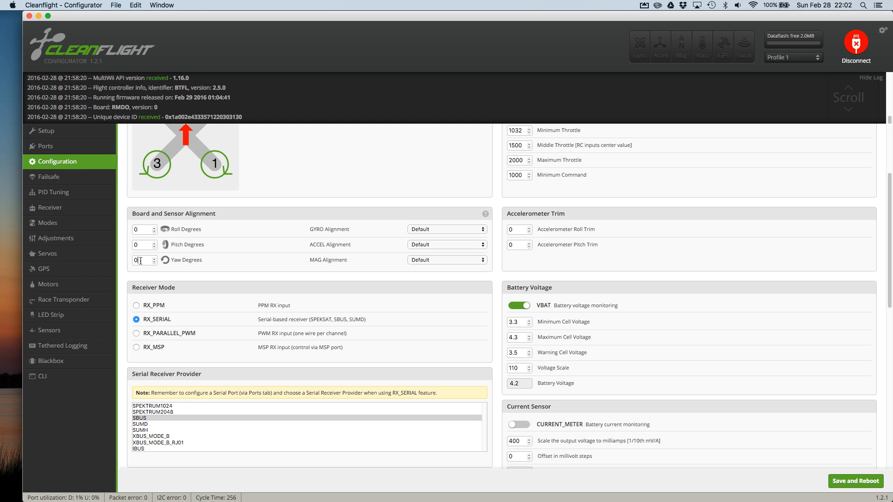
{"action": "double_click", "coordinate": [134, 260]}
{"action": "left_click", "coordinate": [143, 261]}
{"action": "scroll", "coordinate": [182, 302], "scroll_direction": "up", "scroll_amount": 5}
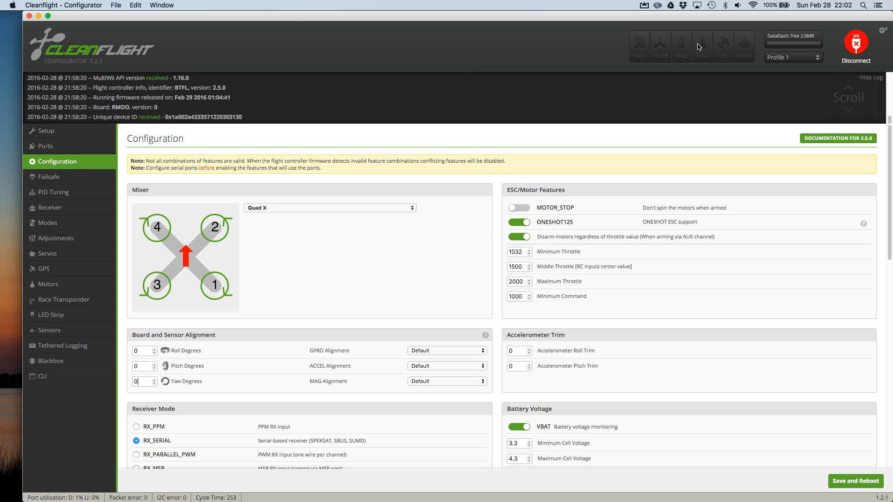
- Check the 3D model on the Setup page, then return to Configuration and inspect the yaw alignment value again
{"action": "left_click", "coordinate": [35, 130]}
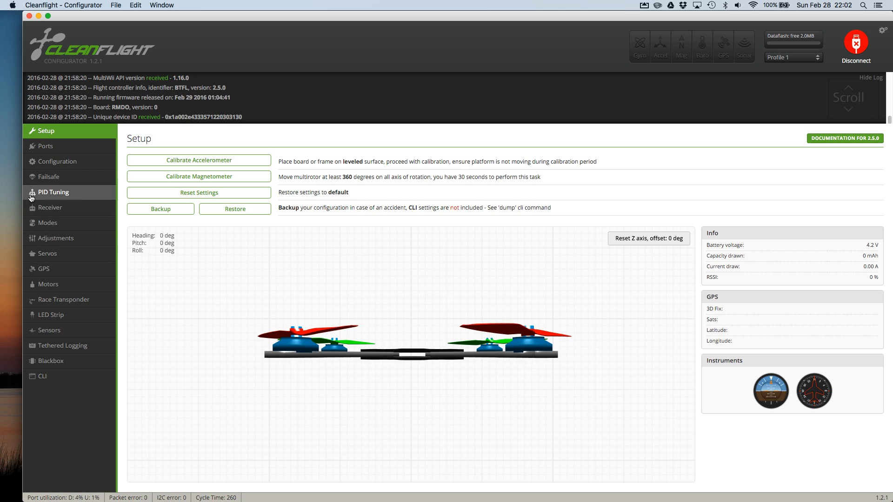
{"action": "left_click", "coordinate": [56, 162]}
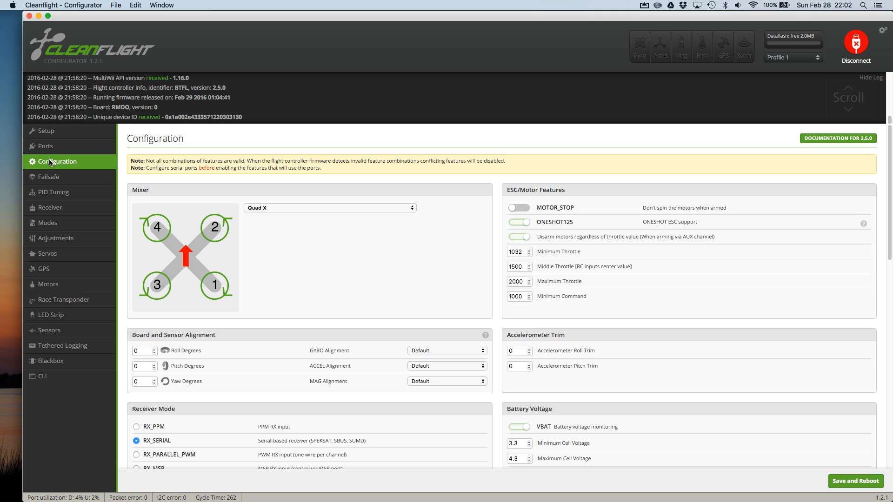
{"action": "scroll", "coordinate": [171, 368], "scroll_direction": "down", "scroll_amount": 3}
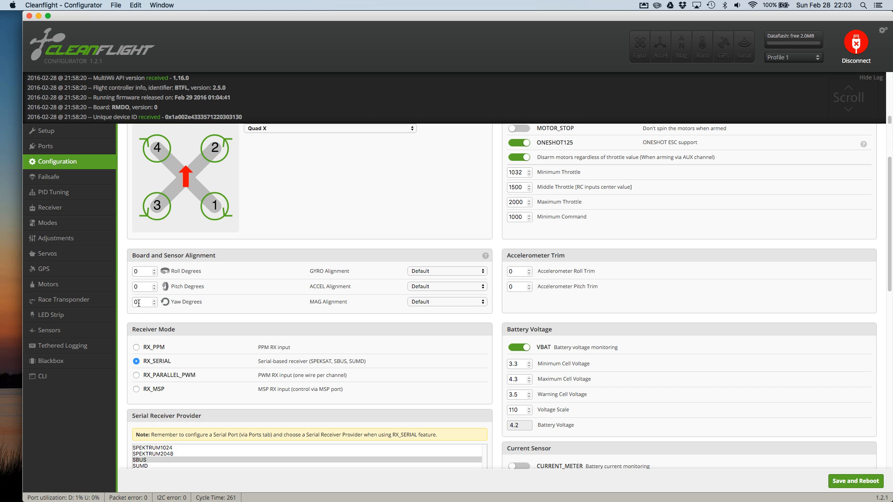
{"action": "double_click", "coordinate": [136, 304]}
{"action": "left_click", "coordinate": [220, 304]}
- Review the receiver mode and serial receiver provider, continuing to the RSSI, GPS and system configuration settings
{"action": "scroll", "coordinate": [223, 309], "scroll_direction": "down", "scroll_amount": 5}
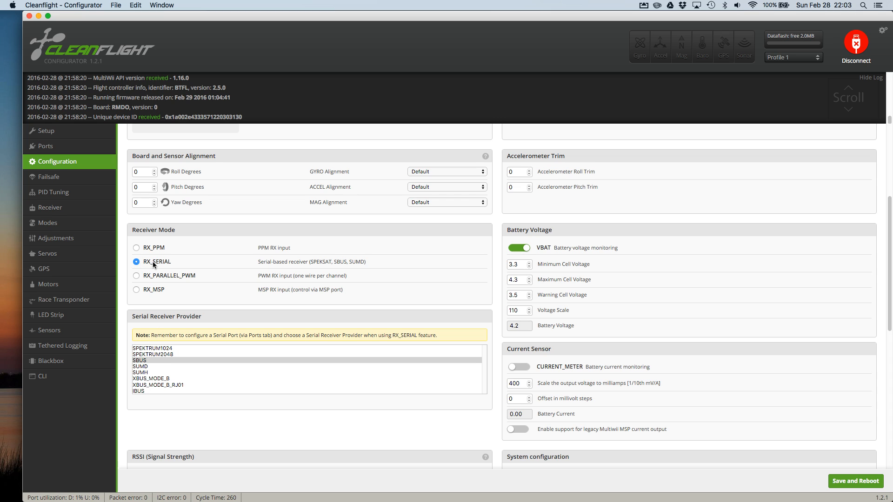
{"action": "scroll", "coordinate": [150, 355], "scroll_direction": "down", "scroll_amount": 1}
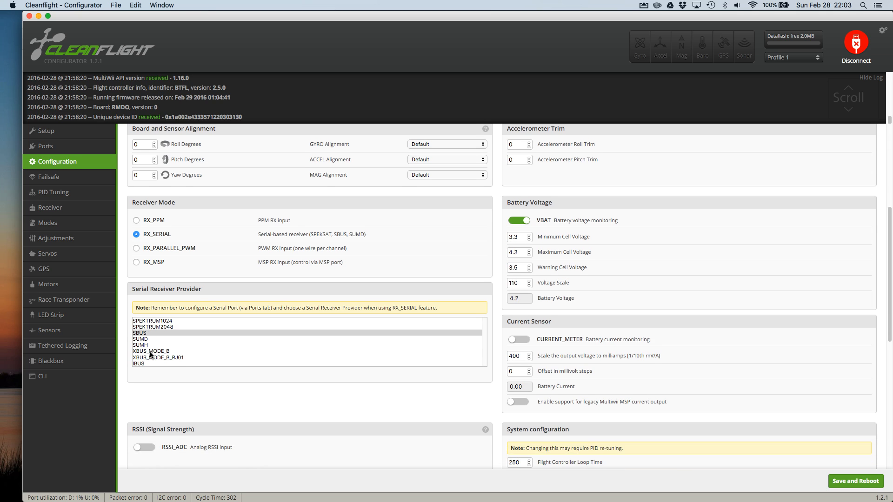
{"action": "scroll", "coordinate": [150, 354], "scroll_direction": "up", "scroll_amount": 1}
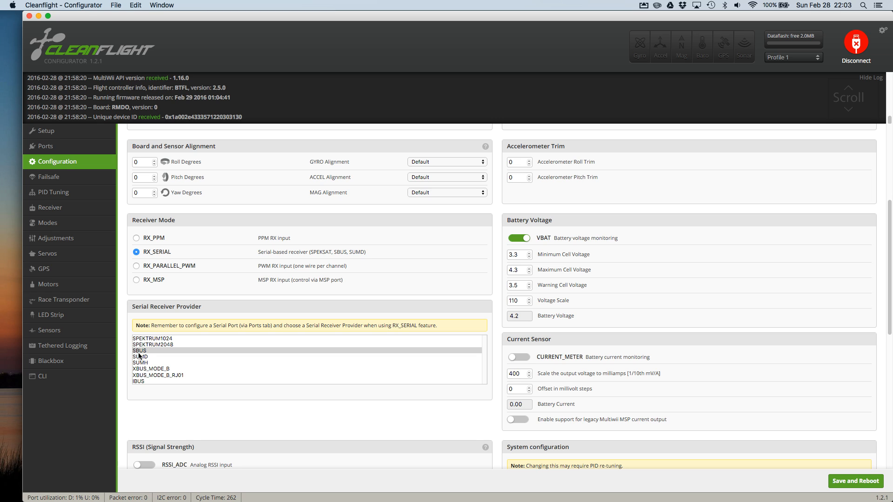
{"action": "scroll", "coordinate": [184, 434], "scroll_direction": "down", "scroll_amount": 4}
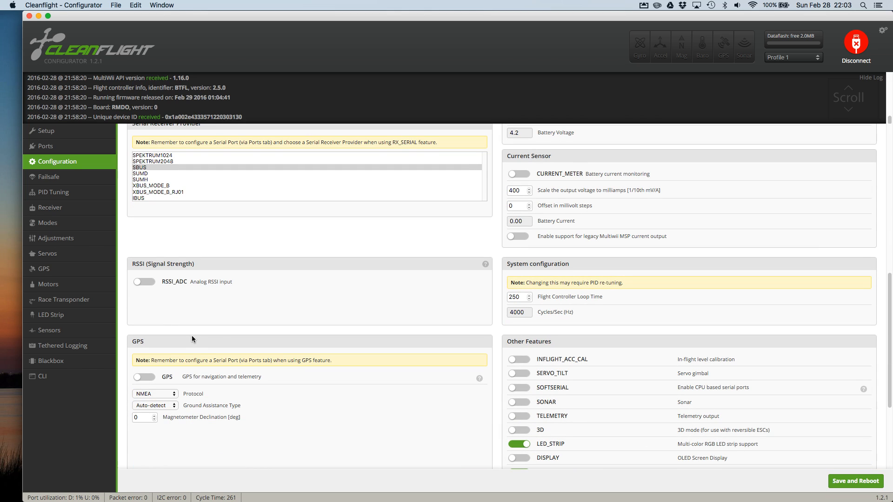
- Return to the ESC/Motor Features in Configuration and examine the Maximum Throttle setting
{"action": "scroll", "coordinate": [191, 337], "scroll_direction": "up", "scroll_amount": 5}
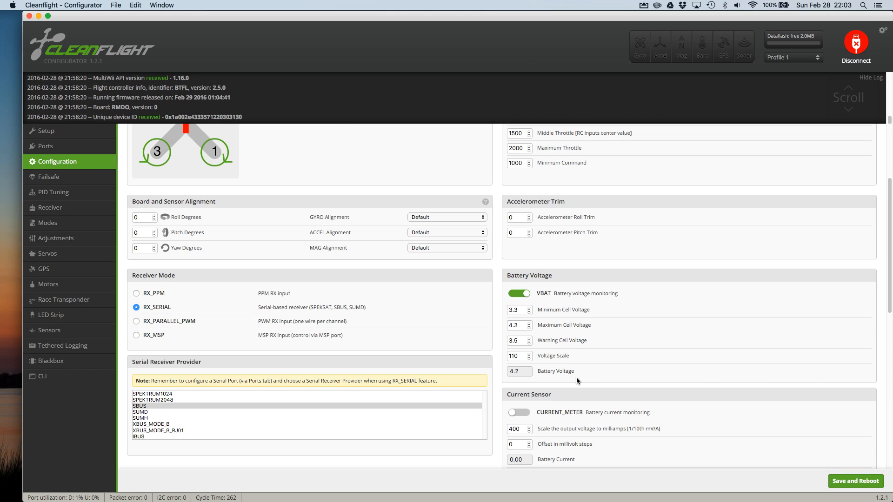
{"action": "scroll", "coordinate": [576, 379], "scroll_direction": "up", "scroll_amount": 3}
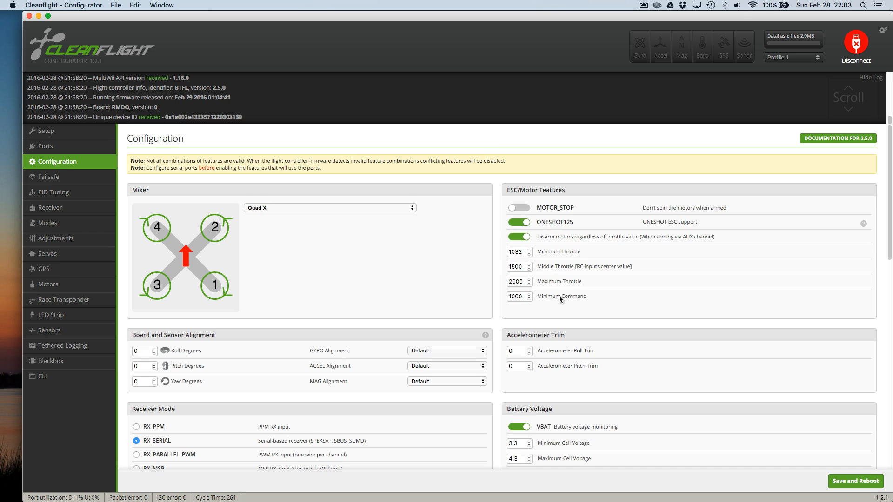
{"action": "scroll", "coordinate": [559, 299], "scroll_direction": "down", "scroll_amount": 1}
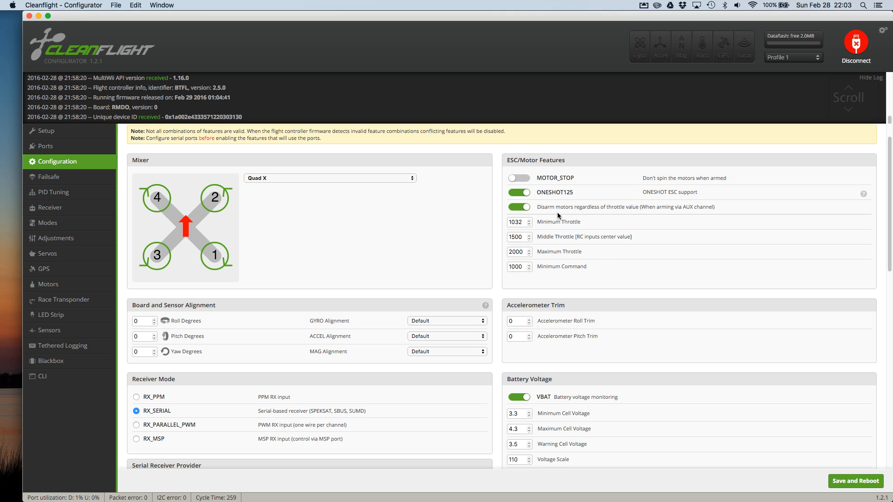
{"action": "left_click", "coordinate": [513, 252]}
{"action": "left_click_drag", "start_coordinate": [523, 252], "coordinate": [494, 253]}
{"action": "left_click", "coordinate": [514, 252]}
{"action": "left_click_drag", "start_coordinate": [520, 252], "coordinate": [506, 252]}
{"action": "key", "text": "Tab"}
{"action": "double_click", "coordinate": [515, 254]}
{"action": "left_click", "coordinate": [543, 225]}
- Compare the Minimum Command, Maximum Throttle and Minimum Throttle settings, then check MOTOR_STOP
{"action": "double_click", "coordinate": [521, 267]}
{"action": "double_click", "coordinate": [518, 252]}
{"action": "left_click_drag", "start_coordinate": [520, 222], "coordinate": [505, 225]}
{"action": "left_click_drag", "start_coordinate": [521, 251], "coordinate": [507, 252]}
{"action": "left_click_drag", "start_coordinate": [515, 252], "coordinate": [502, 256]}
{"action": "double_click", "coordinate": [521, 223]}
{"action": "scroll", "coordinate": [527, 231], "scroll_direction": "down", "scroll_amount": 1}
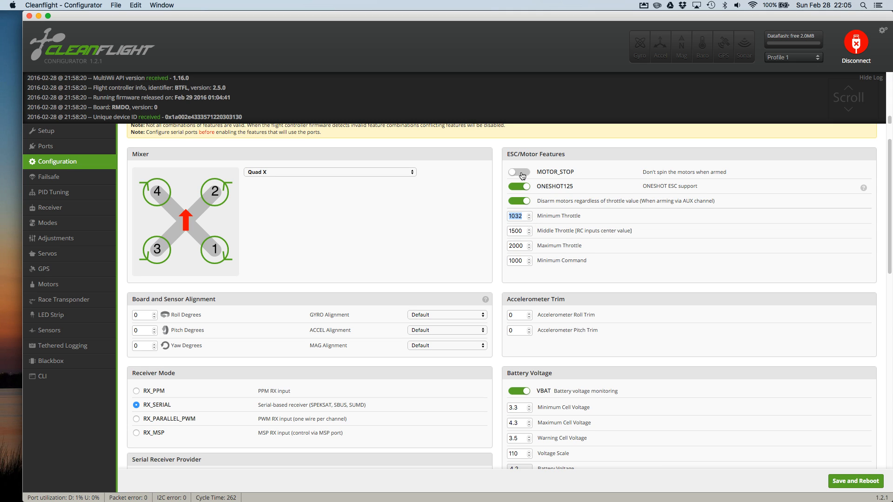
{"action": "scroll", "coordinate": [524, 179], "scroll_direction": "up", "scroll_amount": 2}
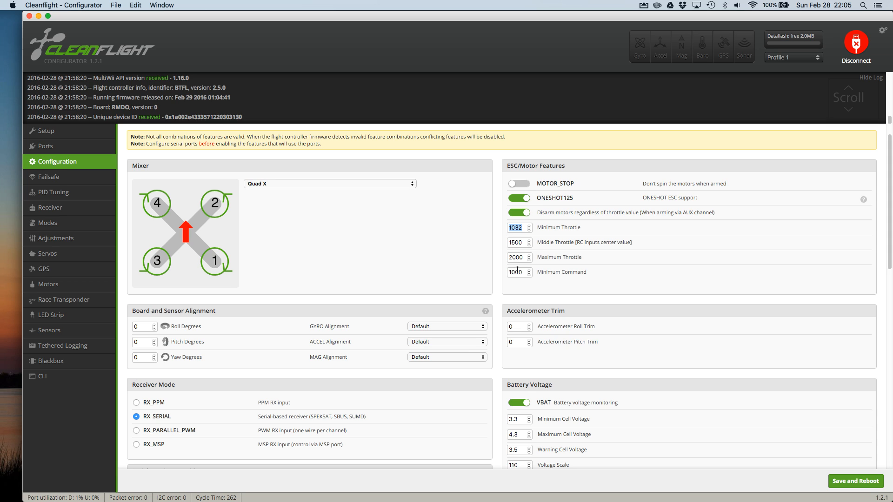
- Review the battery, current sensor and other feature settings, then examine the Flight Controller Loop Time
{"action": "scroll", "coordinate": [514, 283], "scroll_direction": "down", "scroll_amount": 2}
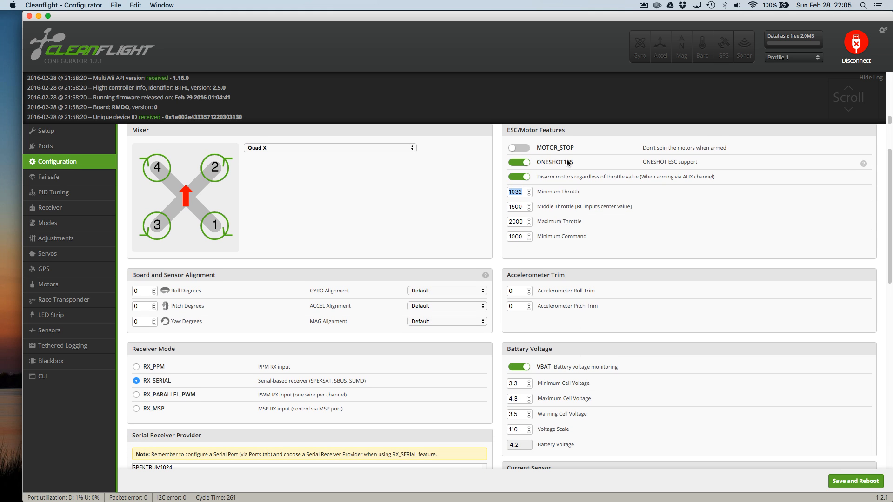
{"action": "scroll", "coordinate": [530, 352], "scroll_direction": "down", "scroll_amount": 8}
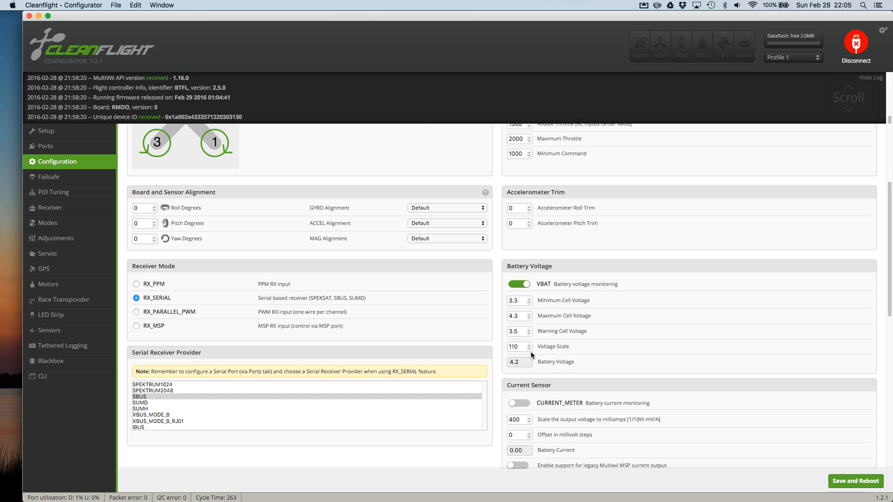
{"action": "scroll", "coordinate": [503, 348], "scroll_direction": "down", "scroll_amount": 8}
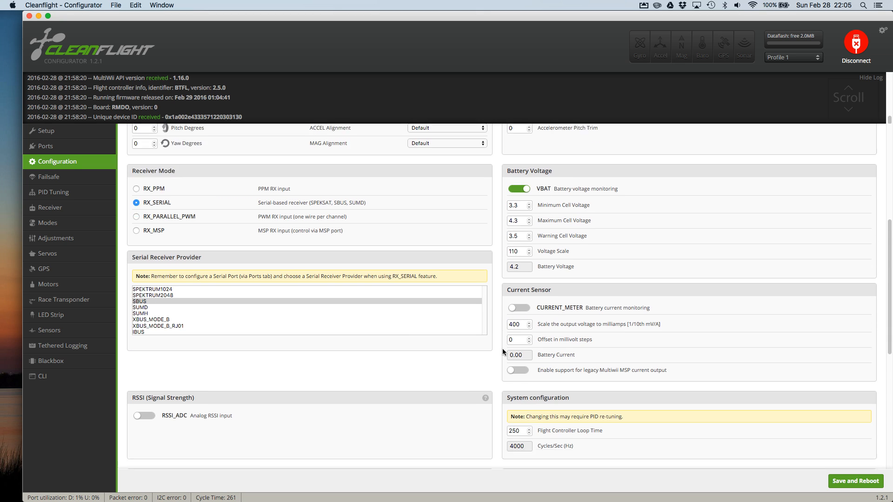
{"action": "scroll", "coordinate": [494, 306], "scroll_direction": "down", "scroll_amount": 6}
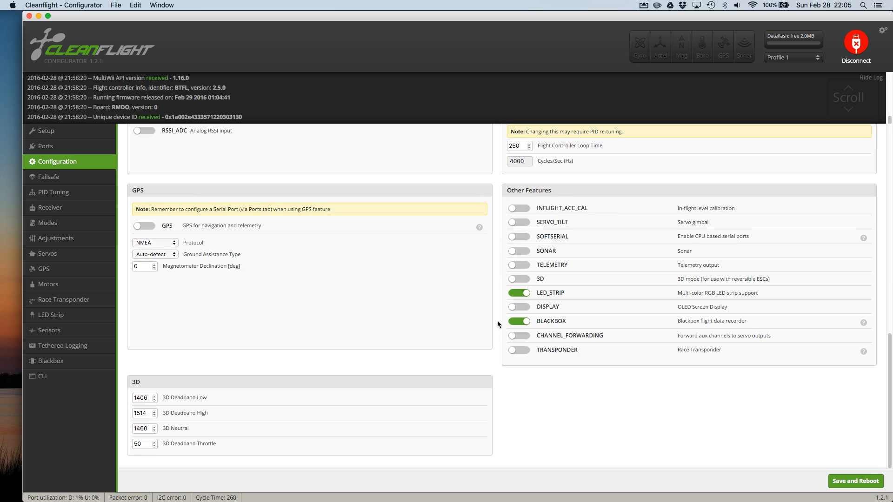
{"action": "scroll", "coordinate": [546, 225], "scroll_direction": "up", "scroll_amount": 20}
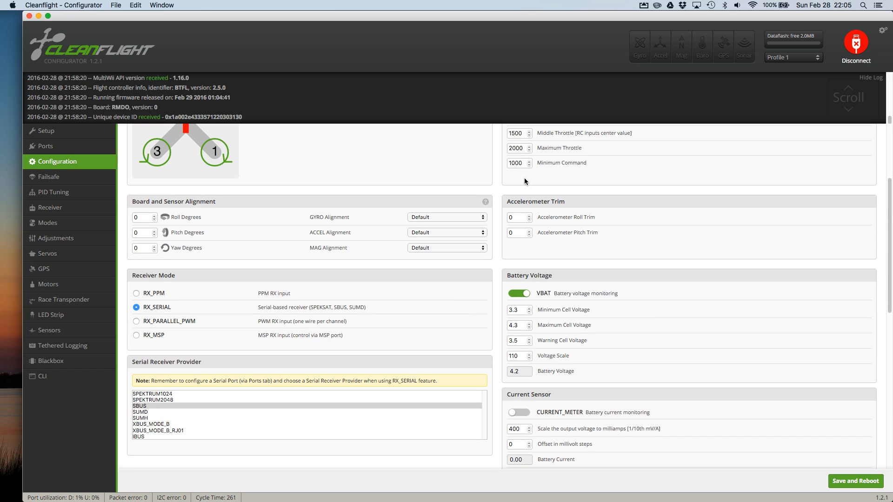
{"action": "scroll", "coordinate": [517, 325], "scroll_direction": "down", "scroll_amount": 12}
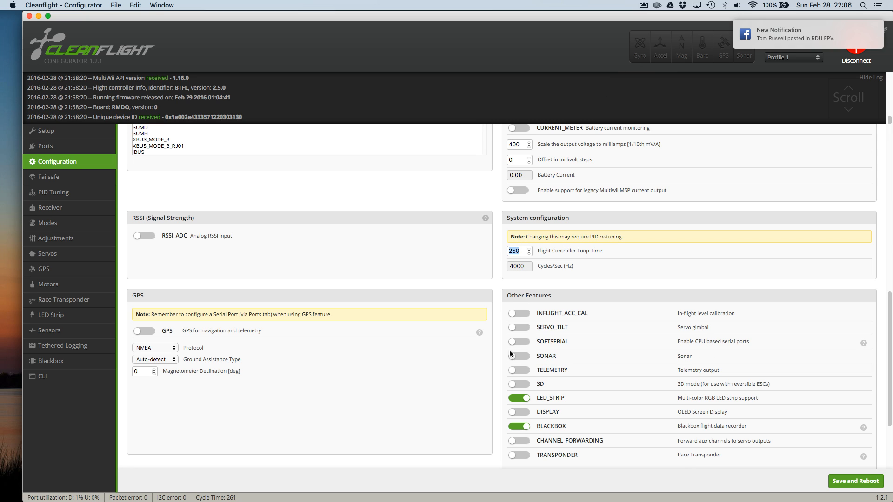
{"action": "left_click", "coordinate": [519, 253]}
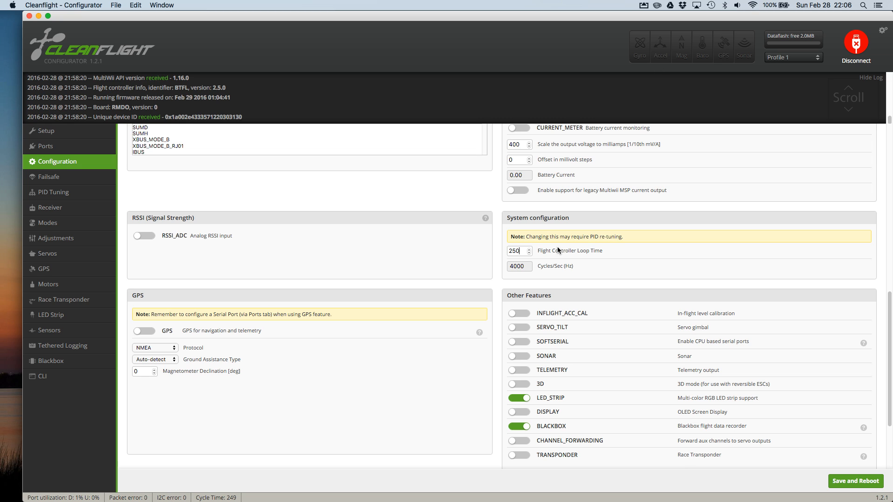
{"action": "double_click", "coordinate": [523, 251]}
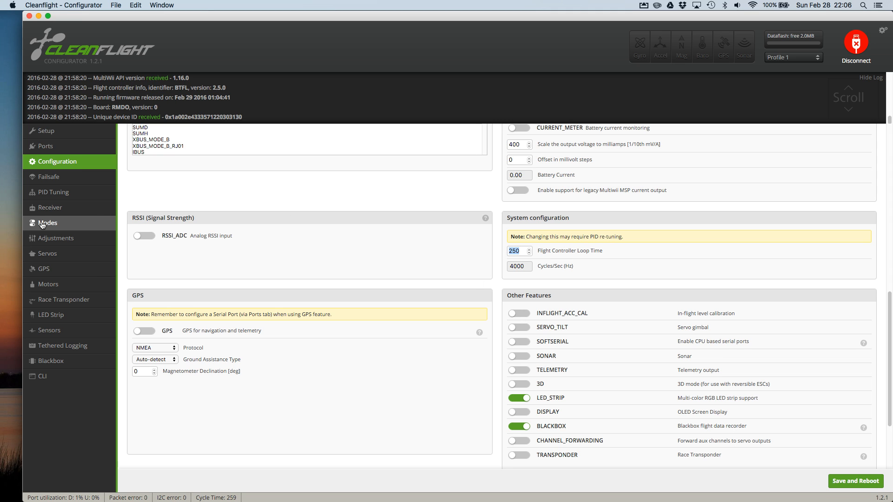
- Go to PID Tuning and check the available PID controllers, keeping MultiWii (Rewrite) selected
{"action": "left_click", "coordinate": [42, 195]}
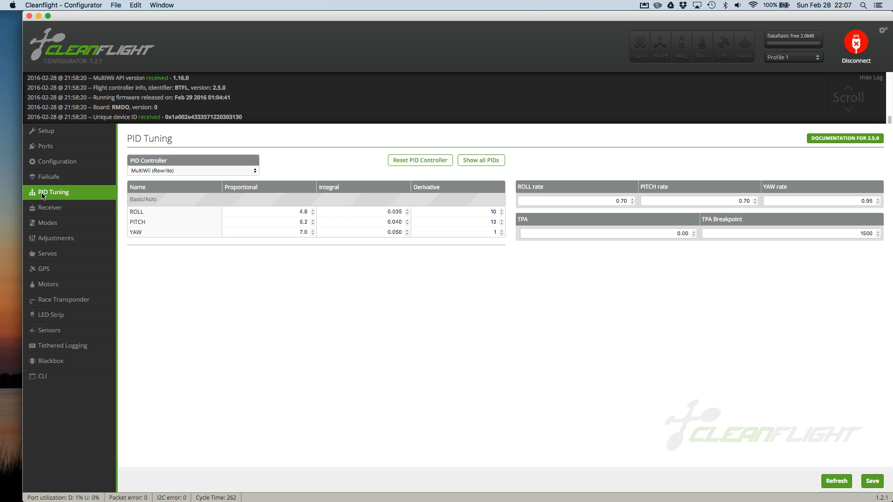
{"action": "left_click", "coordinate": [152, 171]}
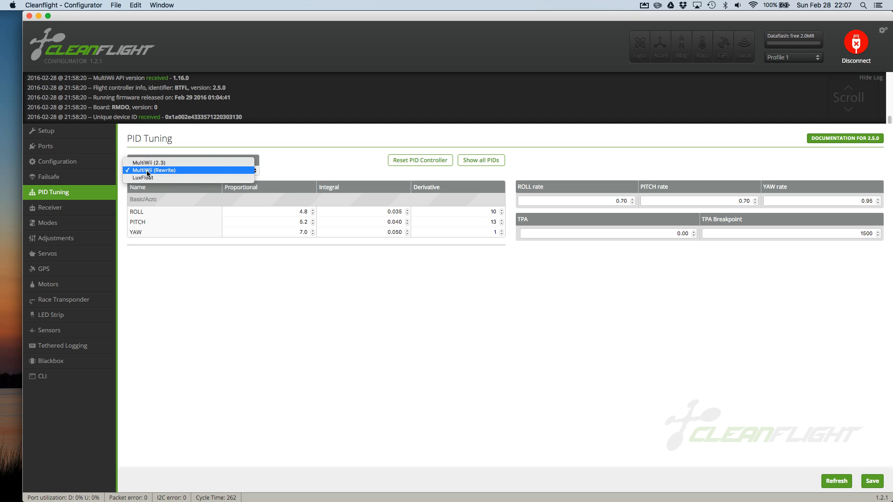
{"action": "left_click", "coordinate": [147, 170]}
{"action": "left_click", "coordinate": [145, 172]}
{"action": "left_click", "coordinate": [145, 174]}
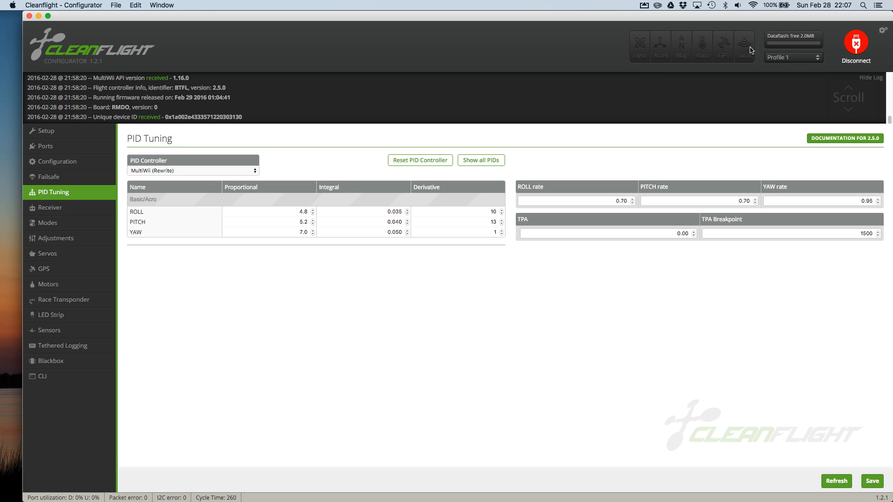
- In Configuration, set the Flight Controller Loop Time to 500, then save and reboot the board
{"action": "left_click", "coordinate": [52, 162]}
{"action": "scroll", "coordinate": [555, 382], "scroll_direction": "down", "scroll_amount": 5}
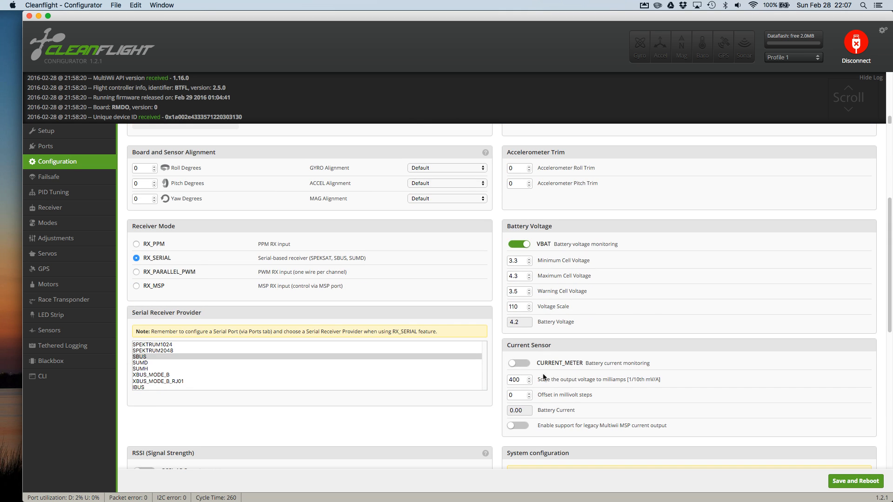
{"action": "scroll", "coordinate": [510, 403], "scroll_direction": "down", "scroll_amount": 7}
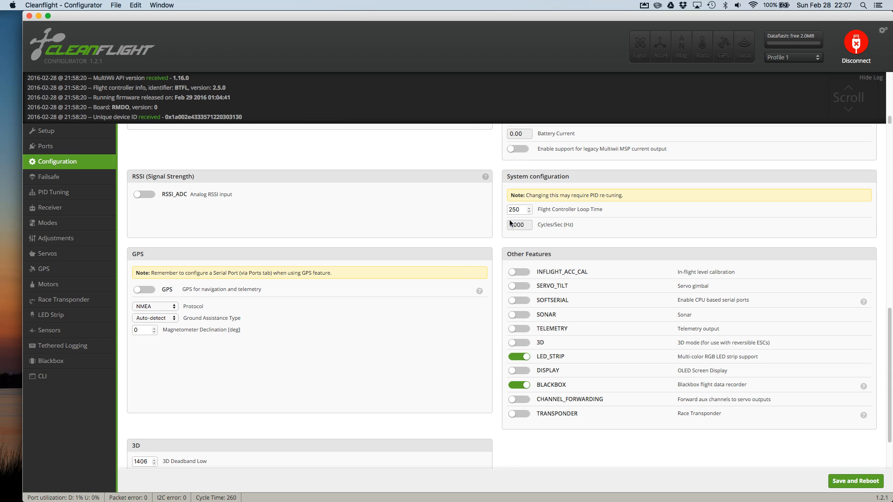
{"action": "left_click_drag", "start_coordinate": [521, 206], "coordinate": [507, 211]}
{"action": "type", "text": "500"}
{"action": "left_click", "coordinate": [868, 487]}
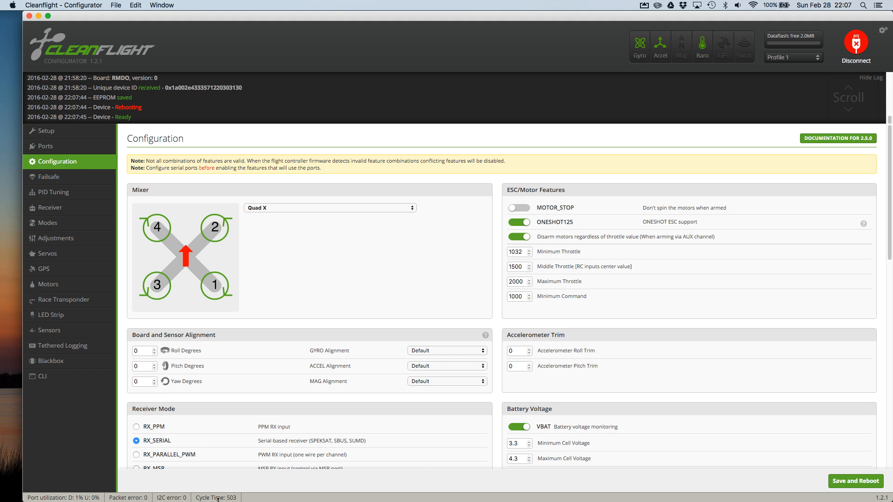
- Check the saved loop time and review the Other Features and 3D settings in Configuration
{"action": "scroll", "coordinate": [476, 330], "scroll_direction": "down", "scroll_amount": 10}
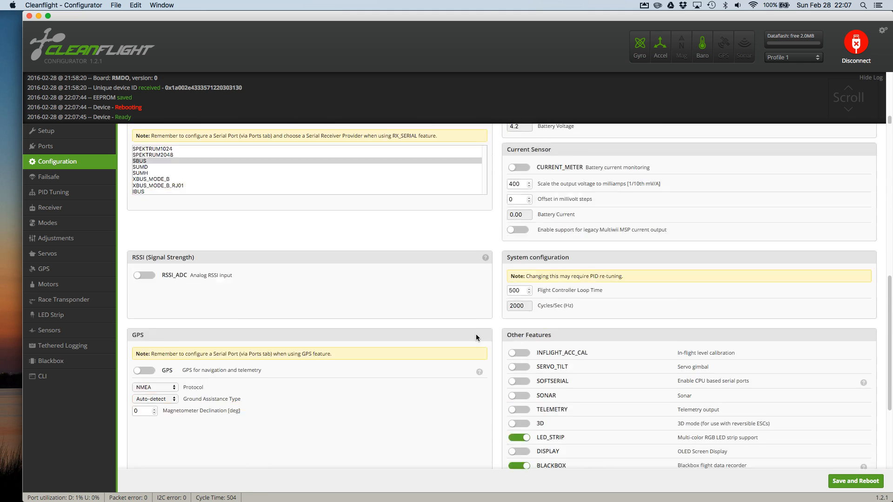
{"action": "scroll", "coordinate": [476, 333], "scroll_direction": "down", "scroll_amount": 5}
{"action": "scroll", "coordinate": [558, 318], "scroll_direction": "down", "scroll_amount": 2}
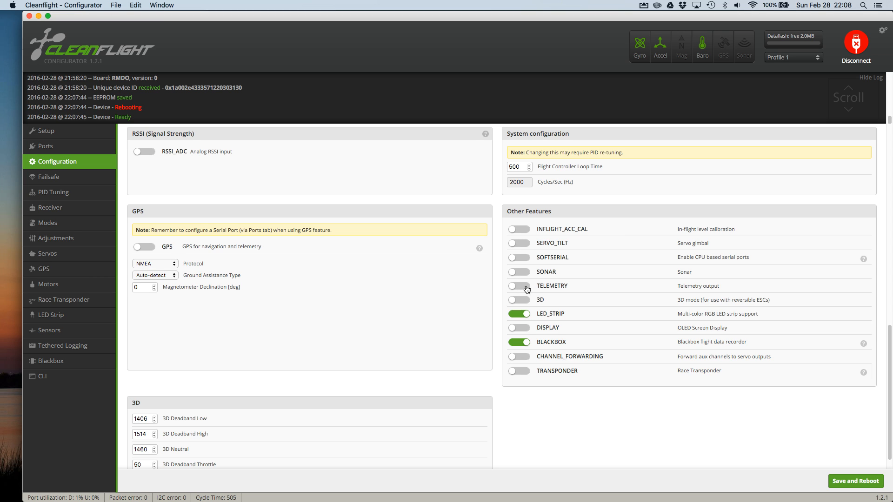
{"action": "scroll", "coordinate": [530, 388], "scroll_direction": "down", "scroll_amount": 1}
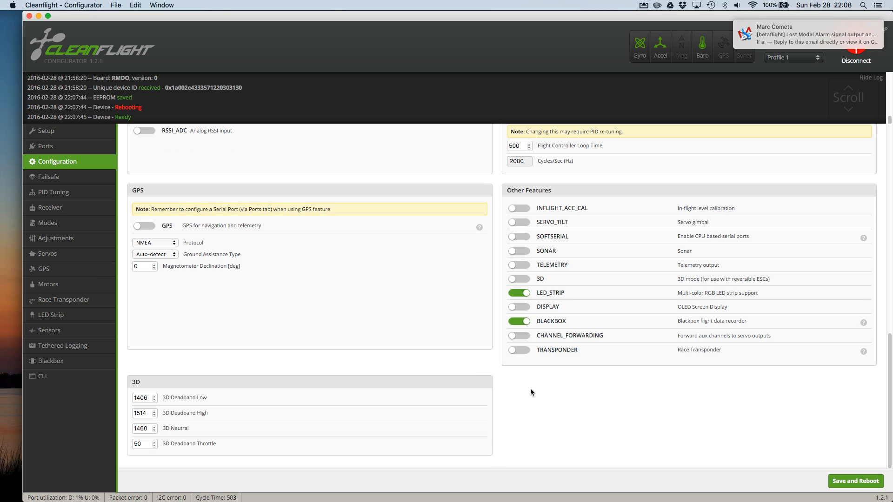
{"action": "scroll", "coordinate": [530, 389], "scroll_direction": "up", "scroll_amount": 10}
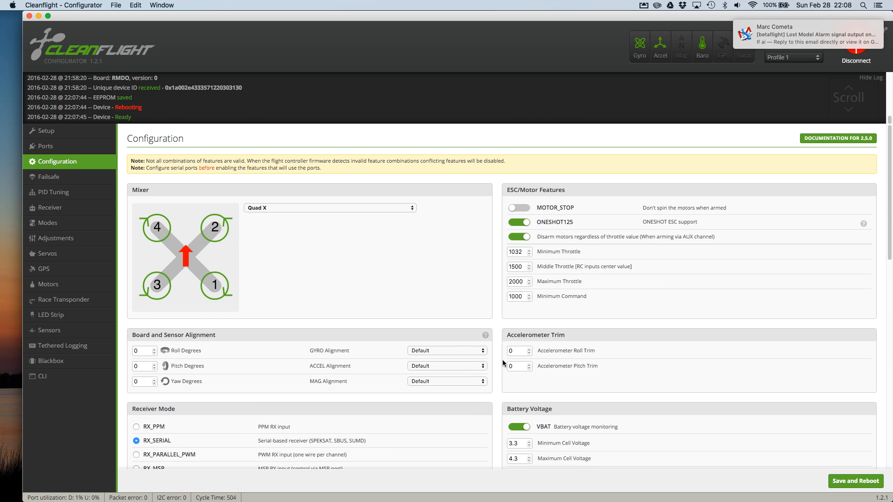
- Review the Failsafe page's pulse range, channel fallback and stage 2 settings
{"action": "left_click", "coordinate": [31, 181]}
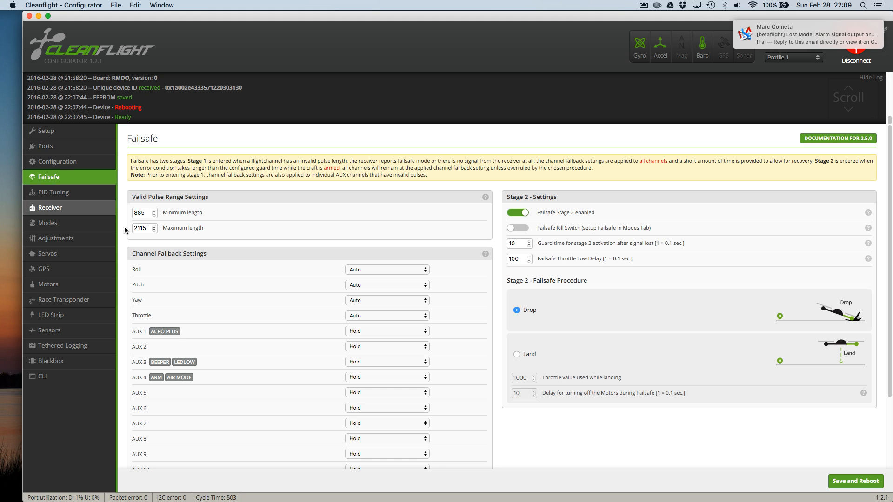
{"action": "scroll", "coordinate": [212, 277], "scroll_direction": "down", "scroll_amount": 3}
{"action": "scroll", "coordinate": [212, 278], "scroll_direction": "up", "scroll_amount": 3}
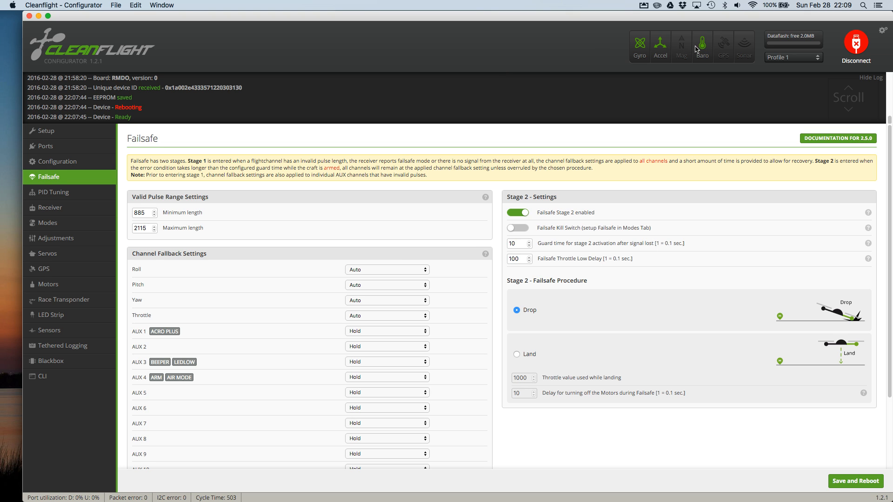
- Return to Configuration and look through its system, feature and sensor-related settings again
{"action": "left_click", "coordinate": [64, 163]}
{"action": "scroll", "coordinate": [501, 381], "scroll_direction": "down", "scroll_amount": 10}
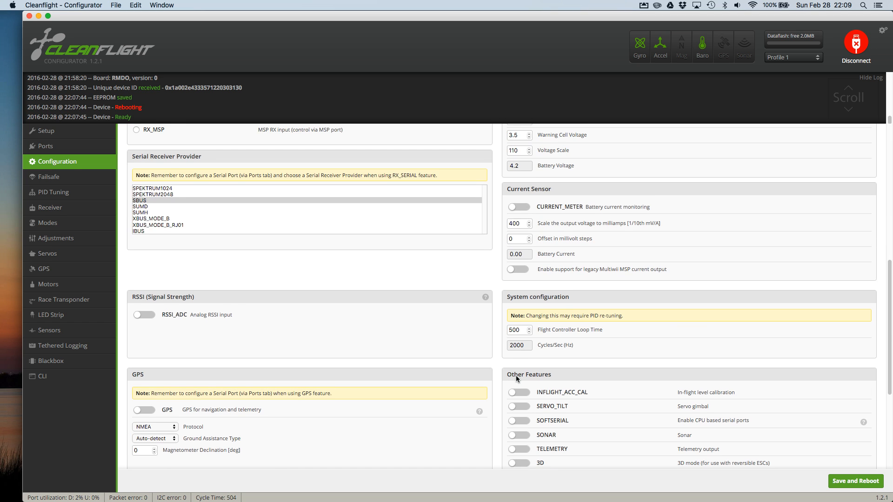
{"action": "scroll", "coordinate": [505, 371], "scroll_direction": "down", "scroll_amount": 5}
{"action": "scroll", "coordinate": [510, 375], "scroll_direction": "up", "scroll_amount": 3}
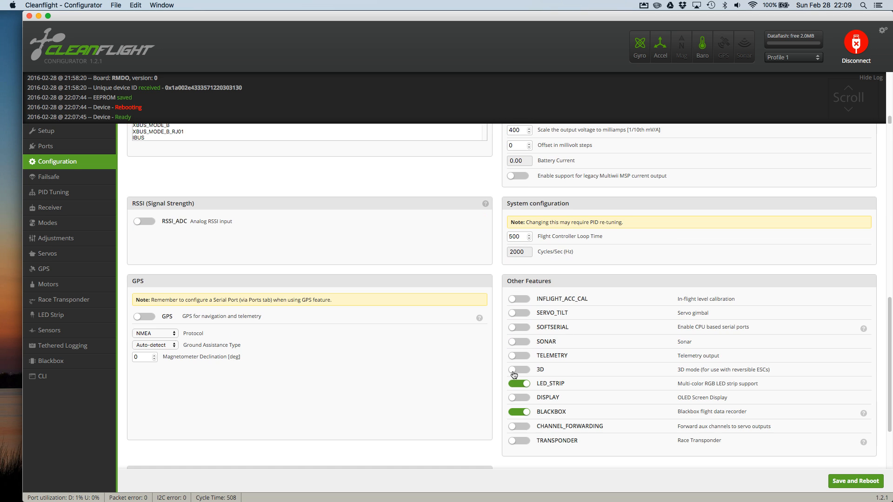
{"action": "scroll", "coordinate": [514, 362], "scroll_direction": "down", "scroll_amount": 2}
{"action": "scroll", "coordinate": [502, 335], "scroll_direction": "up", "scroll_amount": 4}
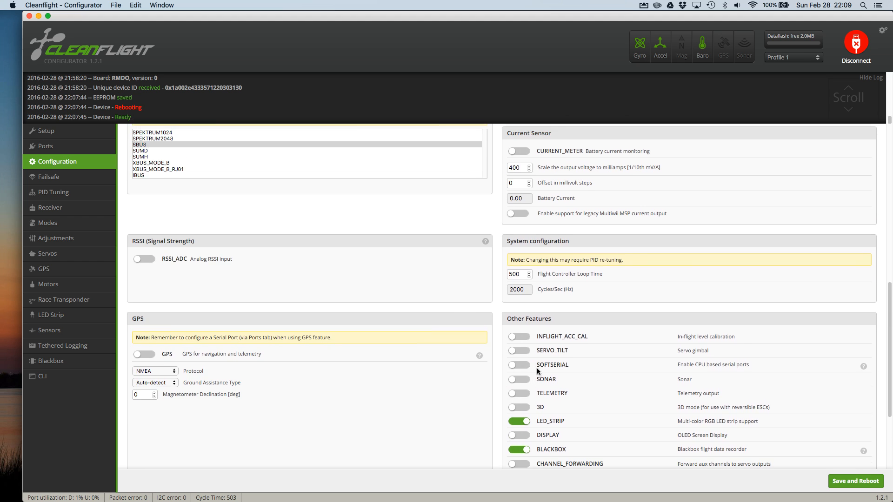
{"action": "scroll", "coordinate": [520, 344], "scroll_direction": "up", "scroll_amount": 6}
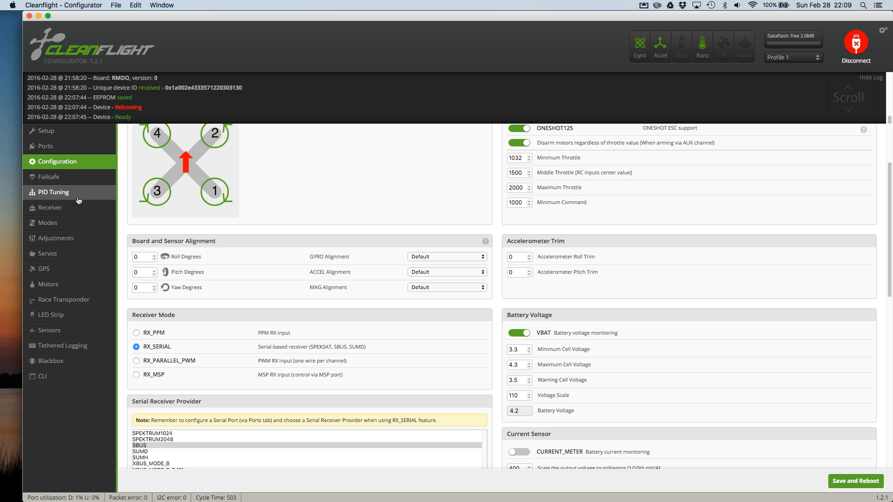
- Look through the Setup, Receiver and PID Tuning pages and go back to Failsafe
{"action": "left_click", "coordinate": [59, 134]}
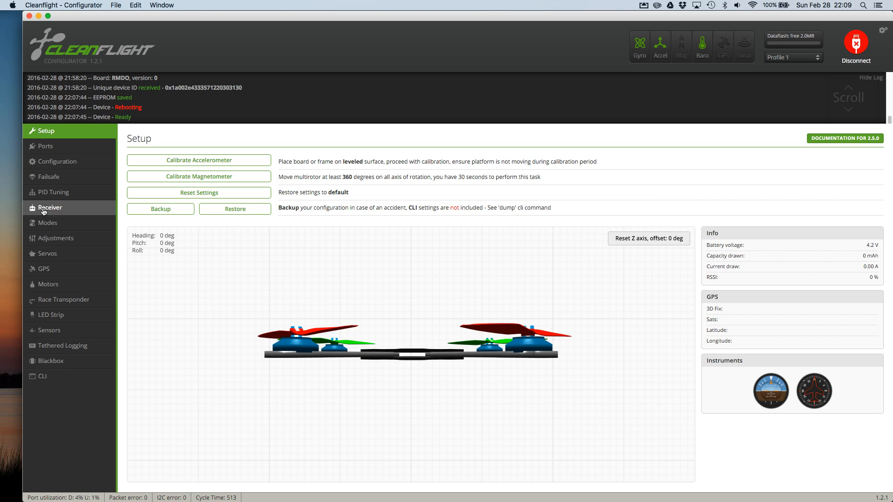
{"action": "left_click", "coordinate": [91, 209]}
{"action": "left_click", "coordinate": [69, 193]}
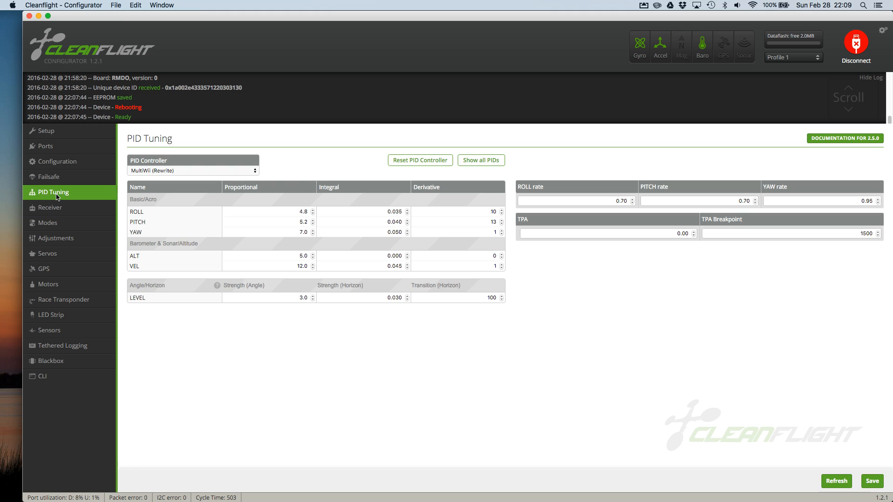
{"action": "left_click", "coordinate": [46, 180]}
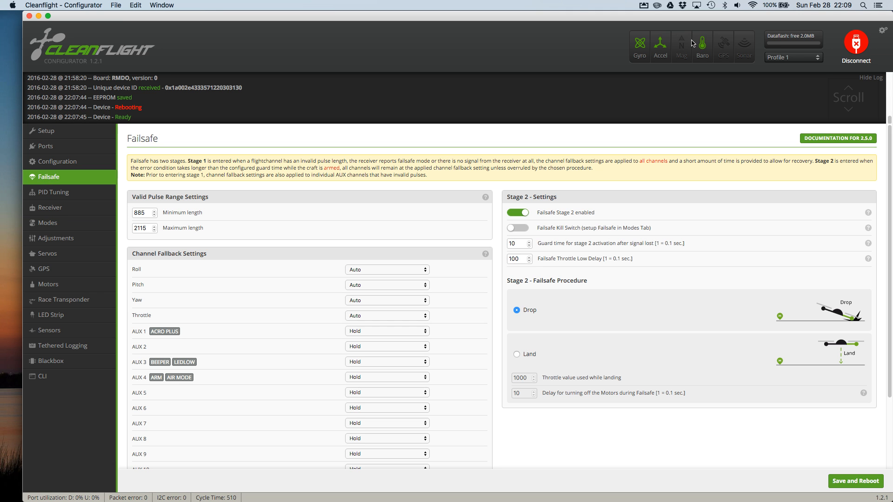
- In PID Tuning, check the full PID list and the PID controller choices, continuing to the pitch rate
{"action": "left_click", "coordinate": [61, 195]}
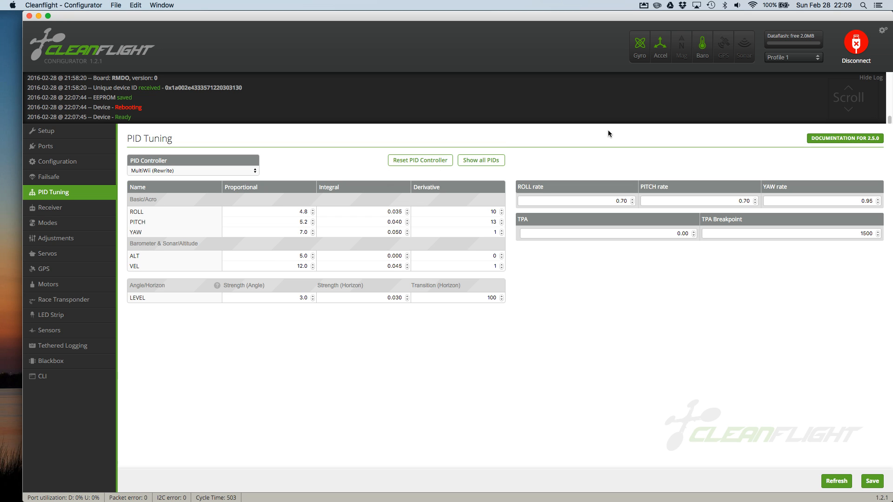
{"action": "left_click", "coordinate": [483, 163]}
{"action": "left_click", "coordinate": [482, 165]}
{"action": "left_click", "coordinate": [156, 174]}
{"action": "left_click", "coordinate": [156, 173]}
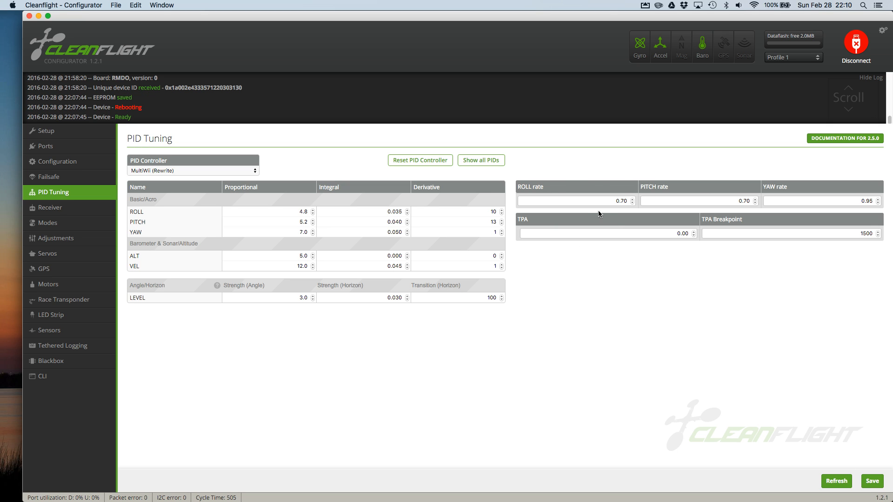
{"action": "left_click_drag", "start_coordinate": [723, 200], "coordinate": [760, 201]}
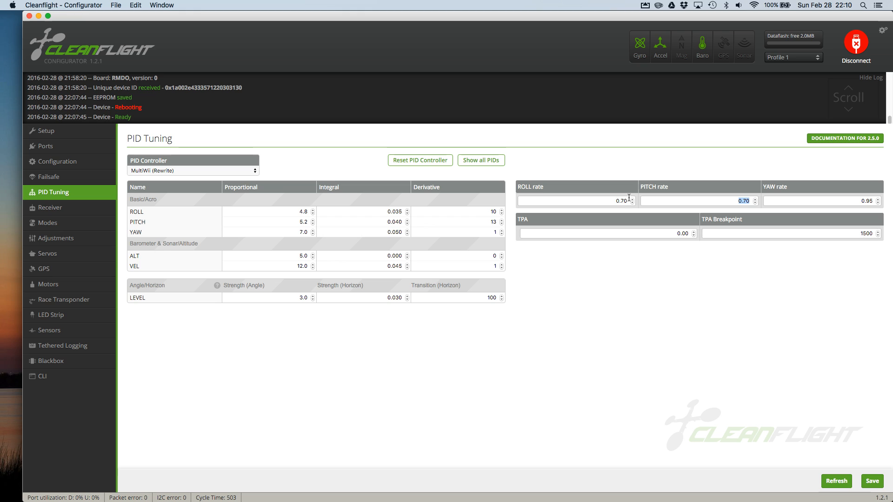
- Examine the roll rate and pitch rate values in PID Tuning
{"action": "left_click_drag", "start_coordinate": [613, 199], "coordinate": [755, 202]}
{"action": "left_click", "coordinate": [701, 200]}
{"action": "left_click_drag", "start_coordinate": [746, 201], "coordinate": [742, 201]}
{"action": "left_click", "coordinate": [618, 200]}
{"action": "left_click_drag", "start_coordinate": [608, 202], "coordinate": [635, 200]}
{"action": "left_click", "coordinate": [611, 200]}
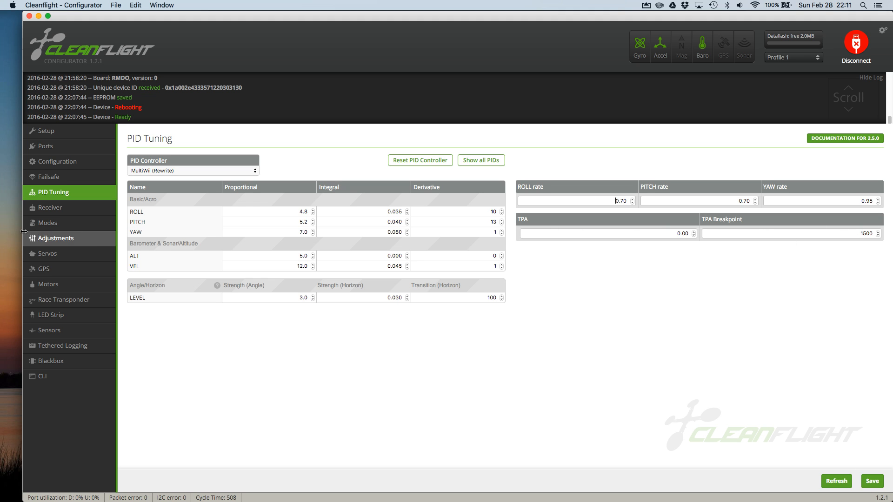
- Open the Receiver page, check the channel map presets and choose JR / Spektrum / Graupner
{"action": "left_click", "coordinate": [50, 210]}
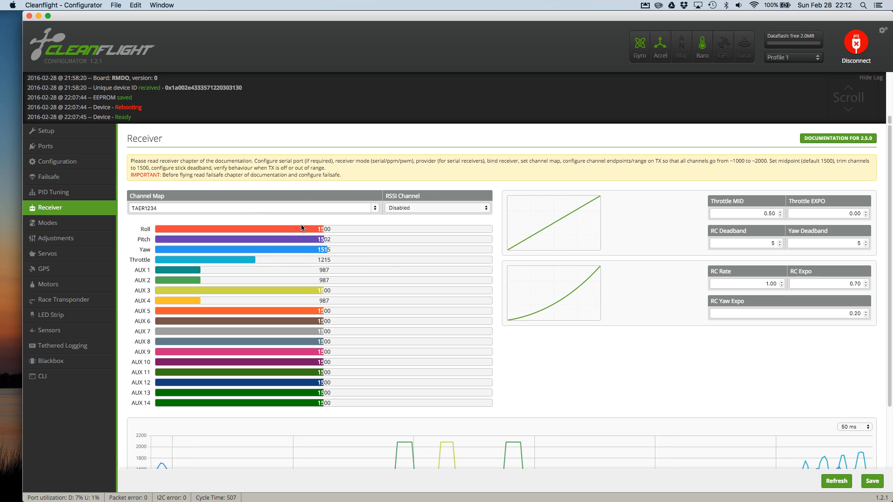
{"action": "left_click", "coordinate": [376, 209]}
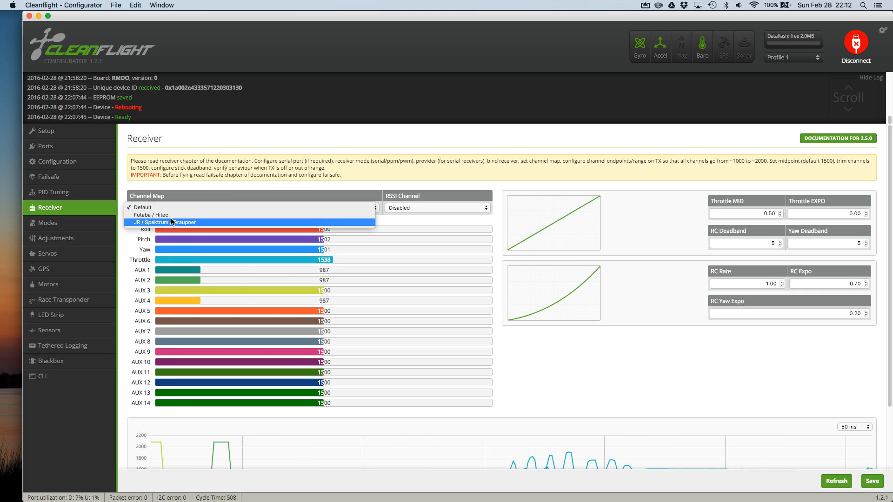
{"action": "left_click", "coordinate": [224, 208]}
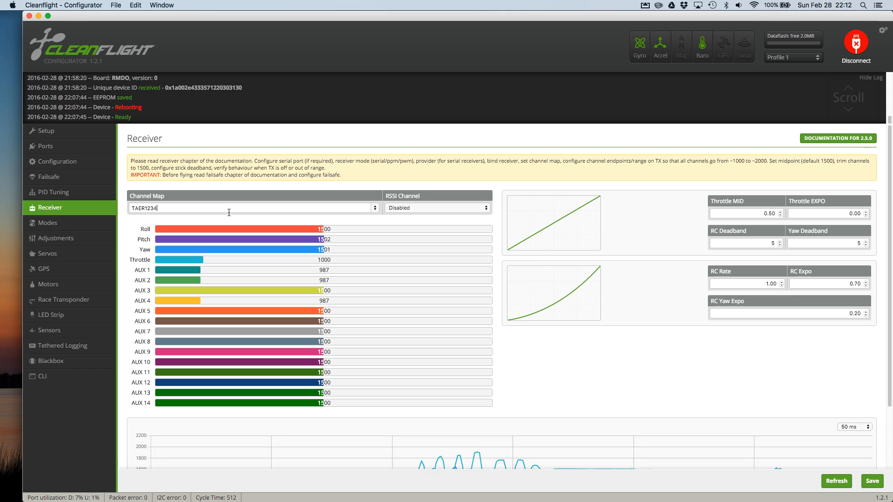
{"action": "left_click", "coordinate": [374, 207]}
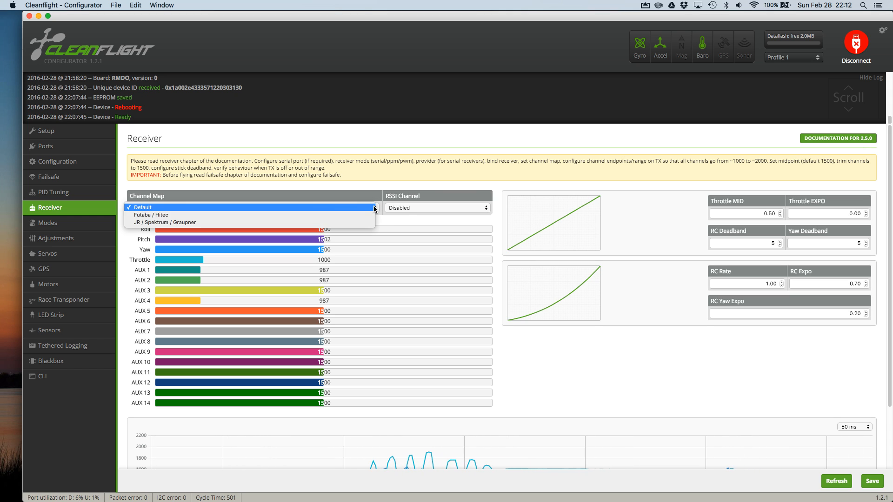
{"action": "left_click", "coordinate": [192, 226]}
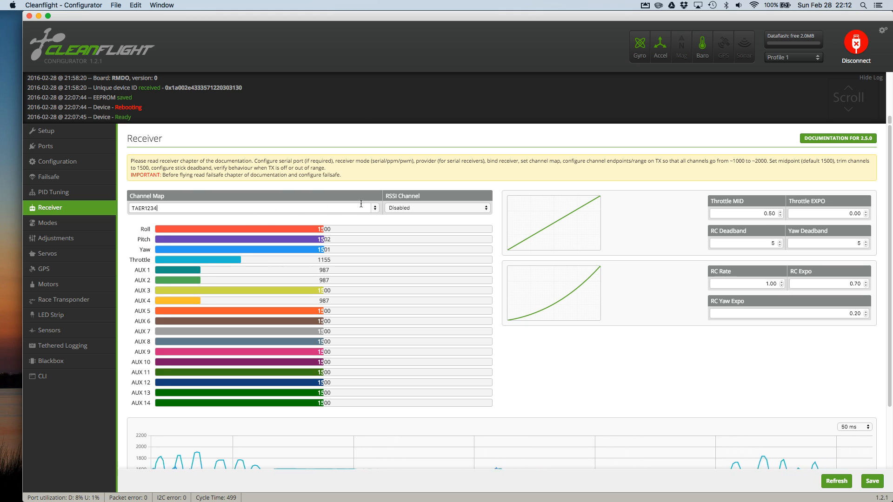
- Try the Futaba / Hitec channel map, then return to JR / Spektrum / Graupner and save
{"action": "left_click", "coordinate": [374, 208]}
{"action": "left_click", "coordinate": [185, 198]}
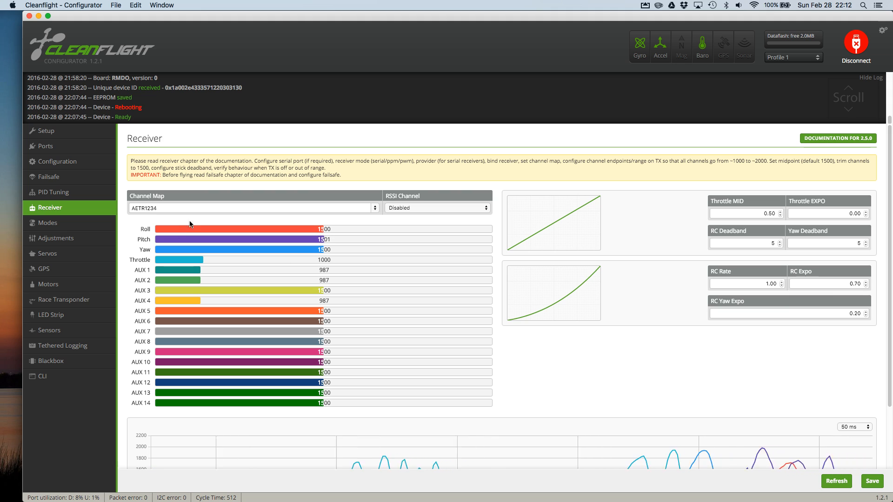
{"action": "left_click", "coordinate": [367, 212]}
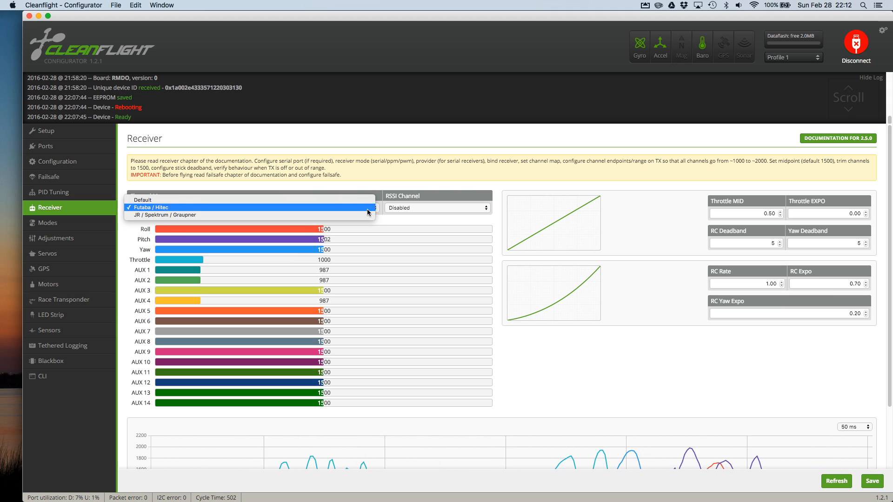
{"action": "left_click", "coordinate": [269, 215]}
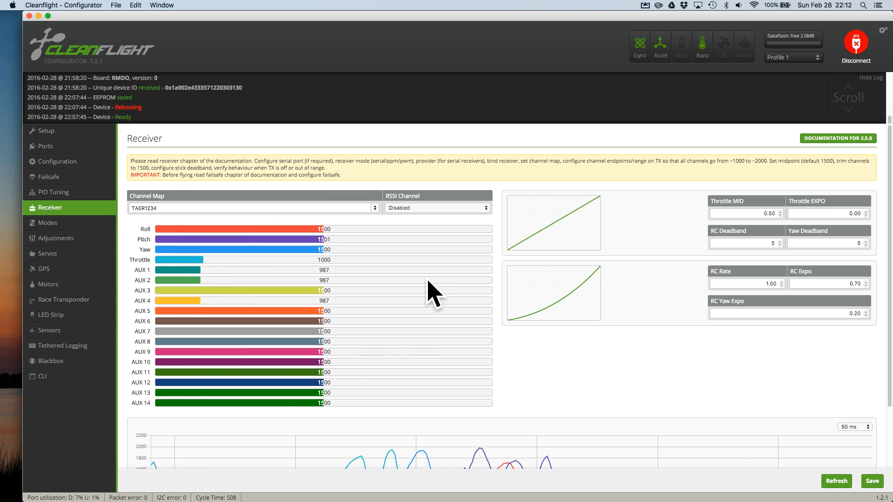
{"action": "left_click", "coordinate": [872, 481]}
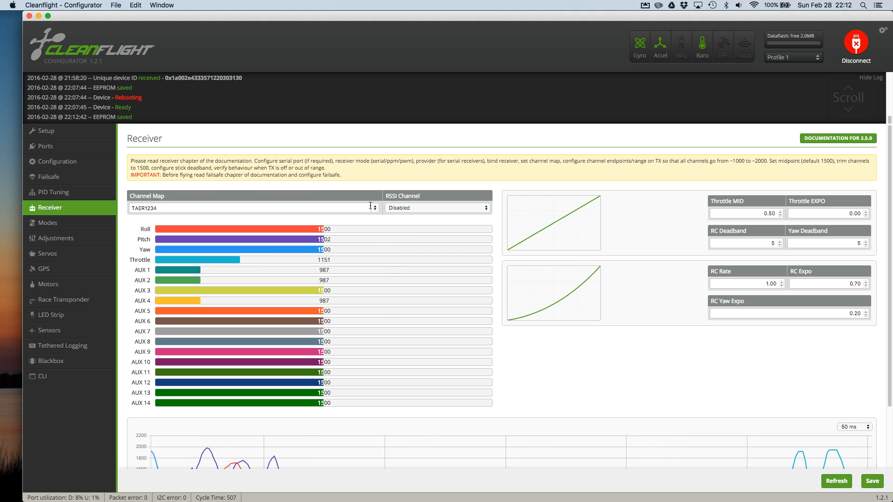
- Try the Default channel map AETR1234 and save it to the flight controller
{"action": "left_click", "coordinate": [305, 207]}
{"action": "left_click", "coordinate": [238, 191]}
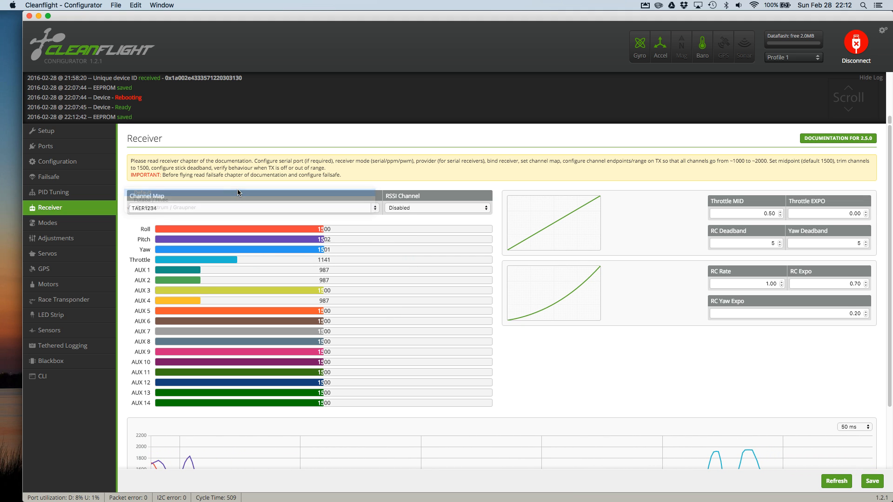
{"action": "left_click", "coordinate": [870, 481]}
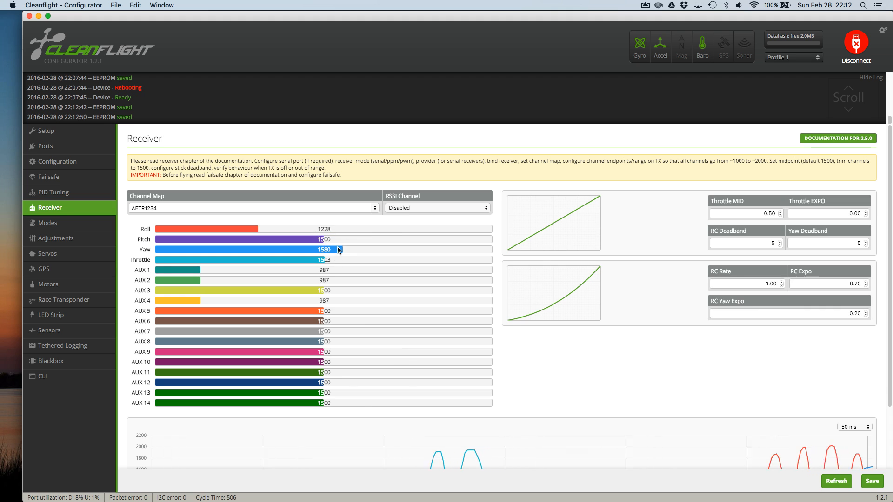
- Set the channel map to JR / Spektrum / Graupner (TAER1234) and save the receiver settings
{"action": "left_click", "coordinate": [375, 207]}
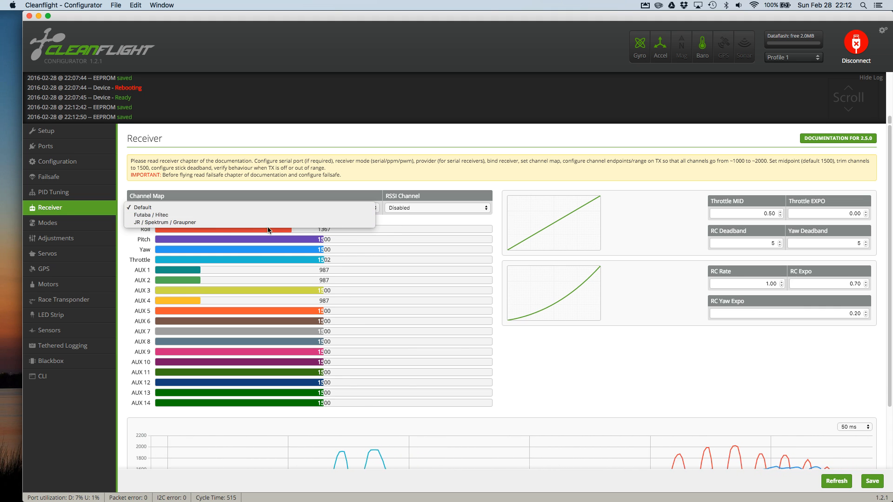
{"action": "left_click", "coordinate": [213, 222]}
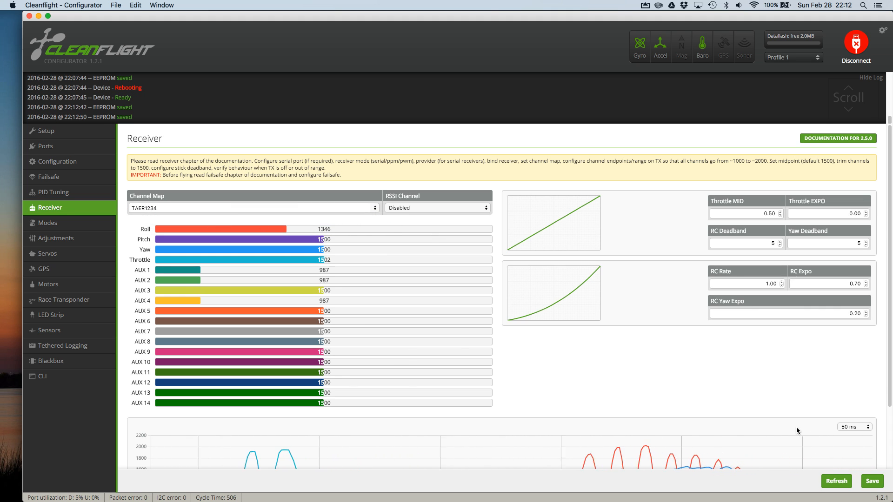
{"action": "left_click", "coordinate": [870, 484]}
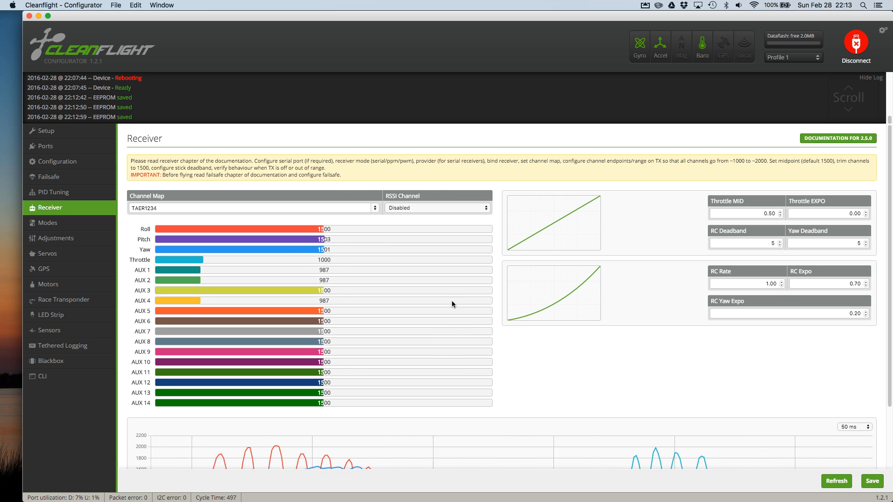
- Check the deadband descriptions, set Yaw Deadband to 6 and save the receiver settings
{"action": "scroll", "coordinate": [469, 333], "scroll_direction": "down", "scroll_amount": 2}
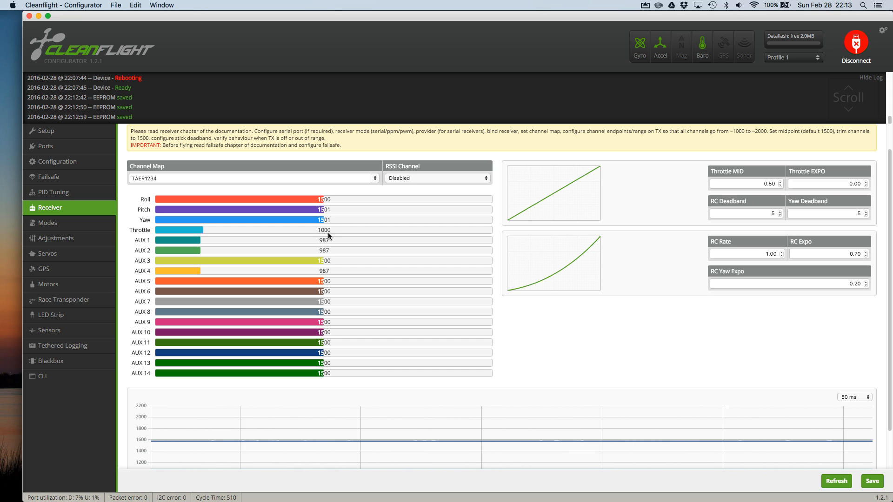
{"action": "mouse_move", "coordinate": [782, 216]}
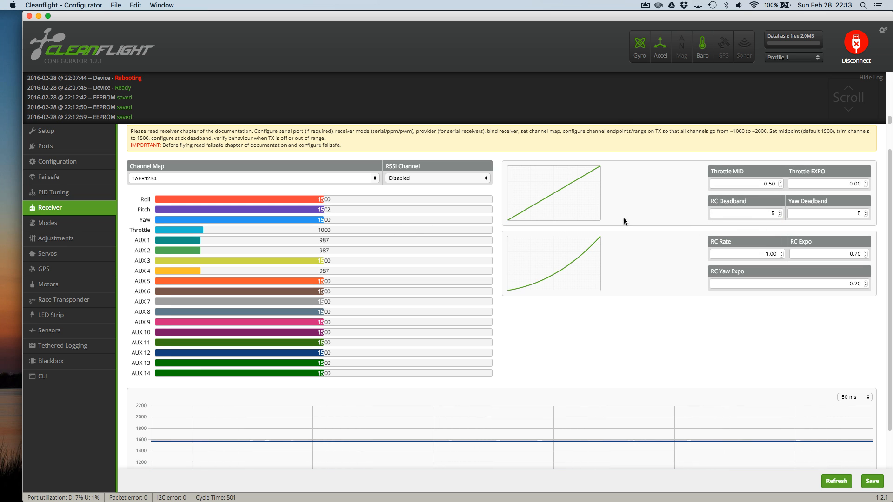
{"action": "mouse_move", "coordinate": [862, 214]}
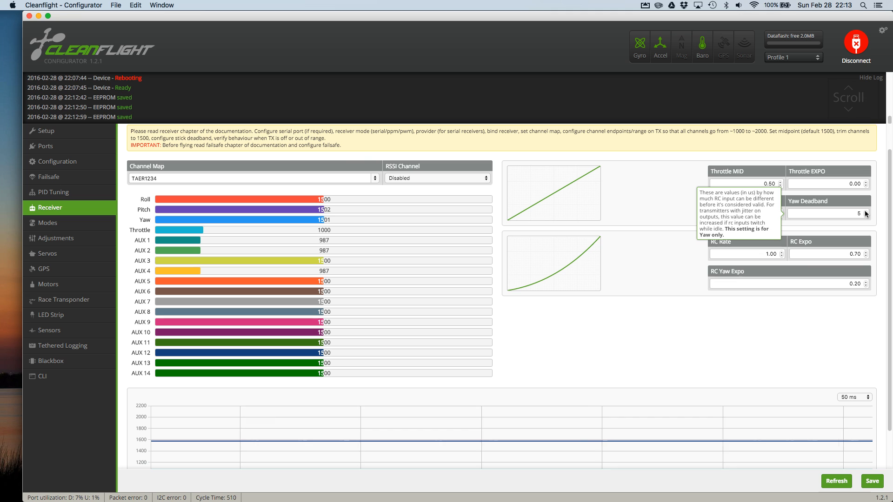
{"action": "left_click", "coordinate": [866, 212]}
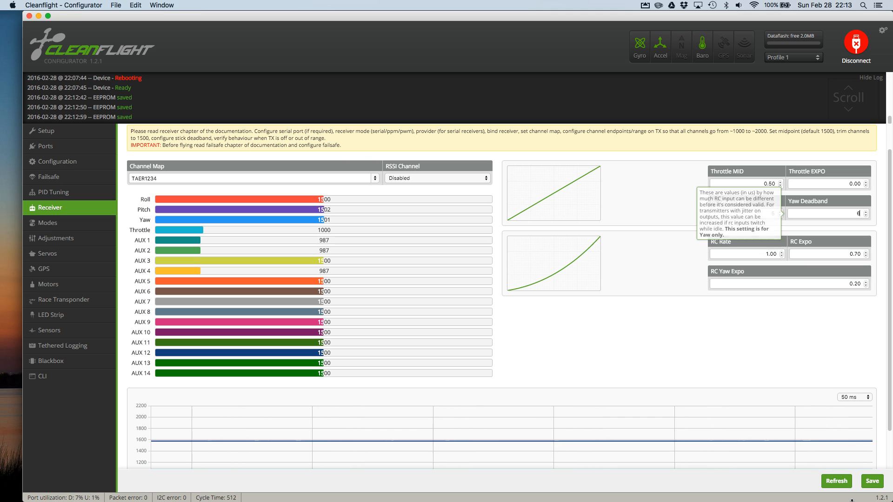
{"action": "left_click", "coordinate": [873, 482]}
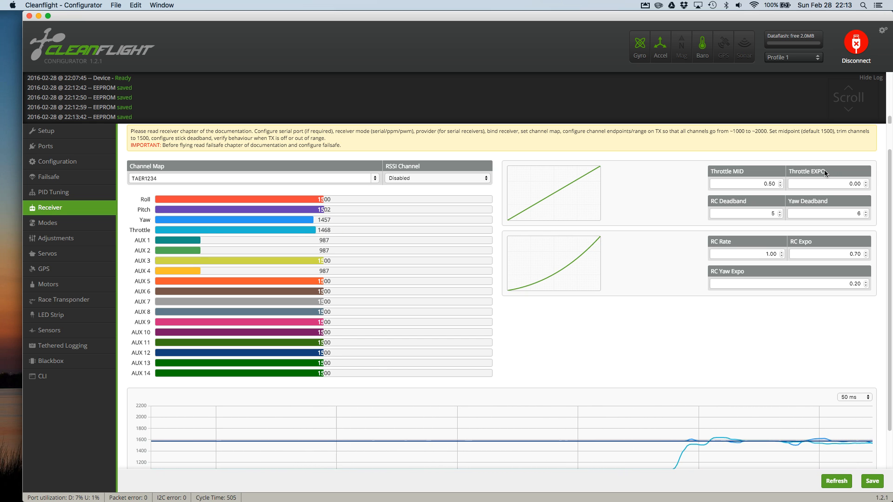
- Review the RC and yaw deadband descriptions, set Yaw Deadband to 7 and save
{"action": "mouse_move", "coordinate": [713, 217]}
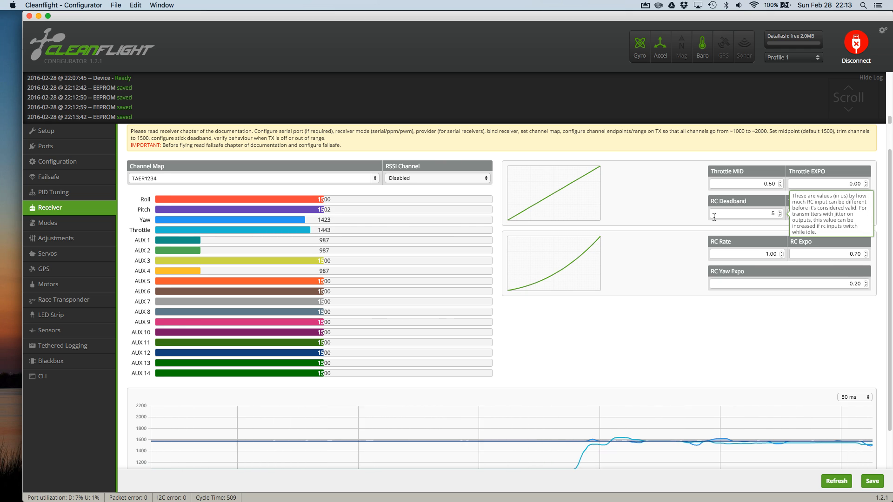
{"action": "mouse_move", "coordinate": [838, 220]}
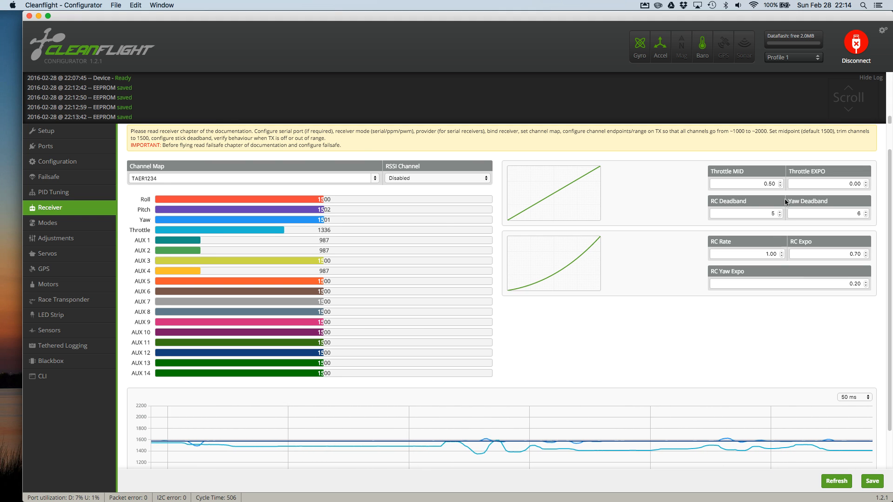
{"action": "mouse_move", "coordinate": [785, 199]}
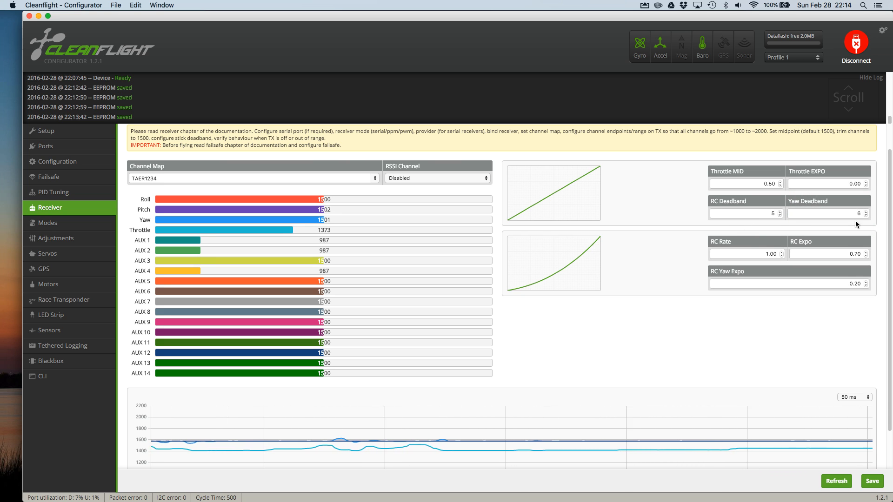
{"action": "mouse_move", "coordinate": [866, 214]}
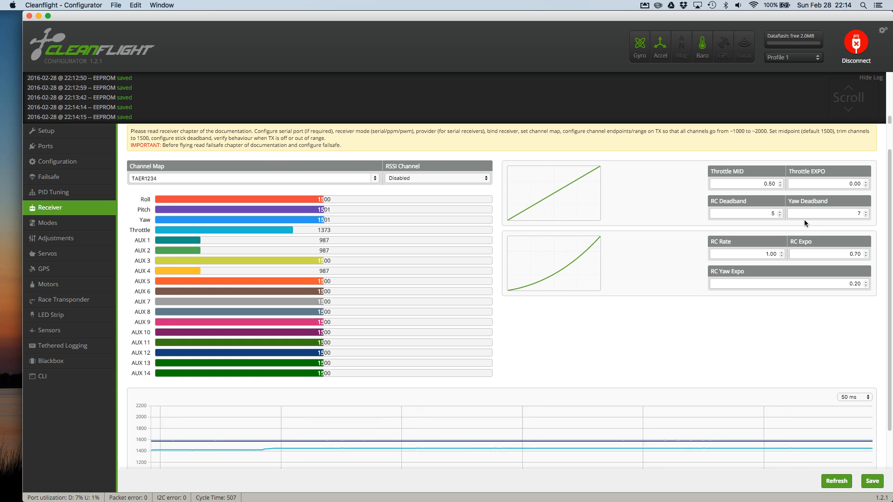
{"action": "mouse_move", "coordinate": [771, 216]}
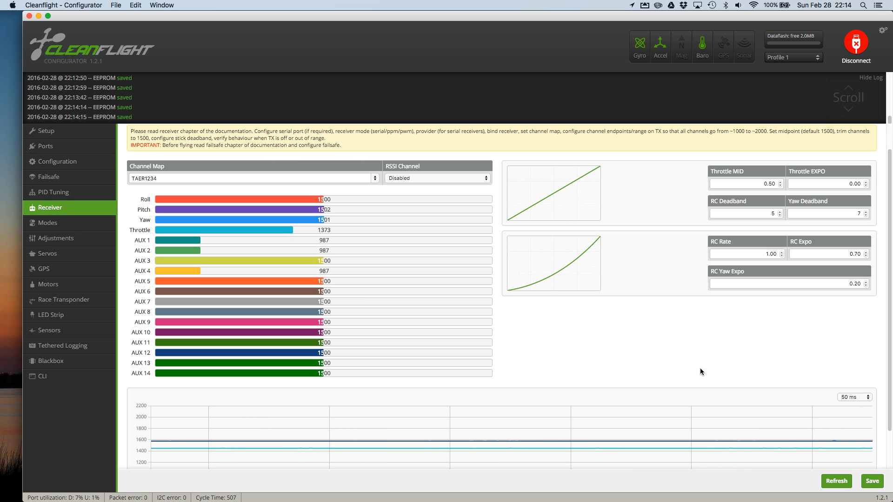
- Examine the RC Rate and RC Expo values beside the expo curve
{"action": "double_click", "coordinate": [779, 257]}
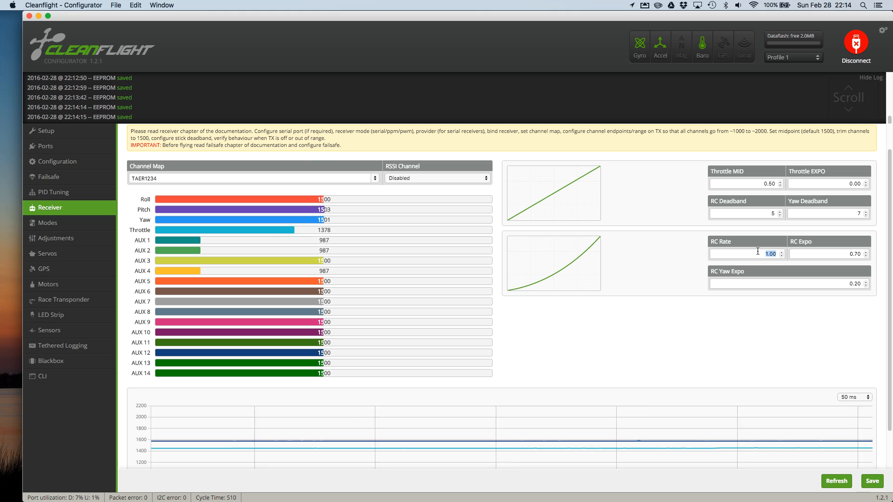
{"action": "left_click", "coordinate": [755, 255]}
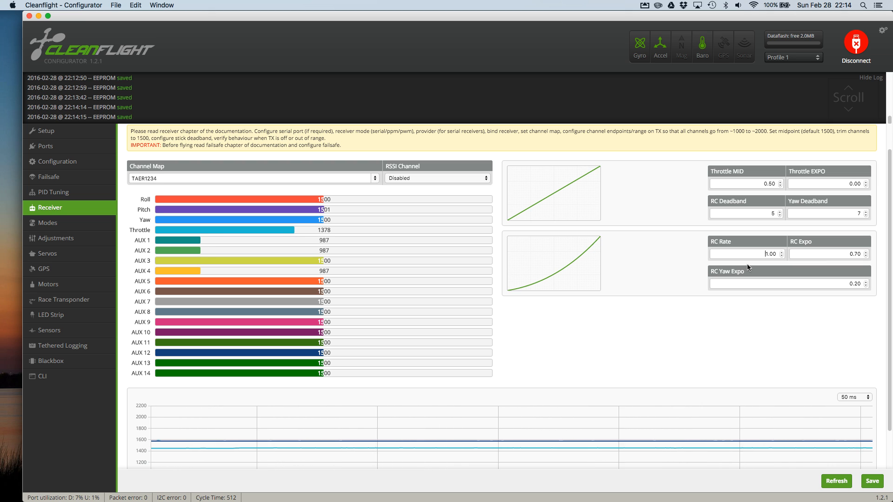
{"action": "left_click_drag", "start_coordinate": [765, 255], "coordinate": [778, 258]}
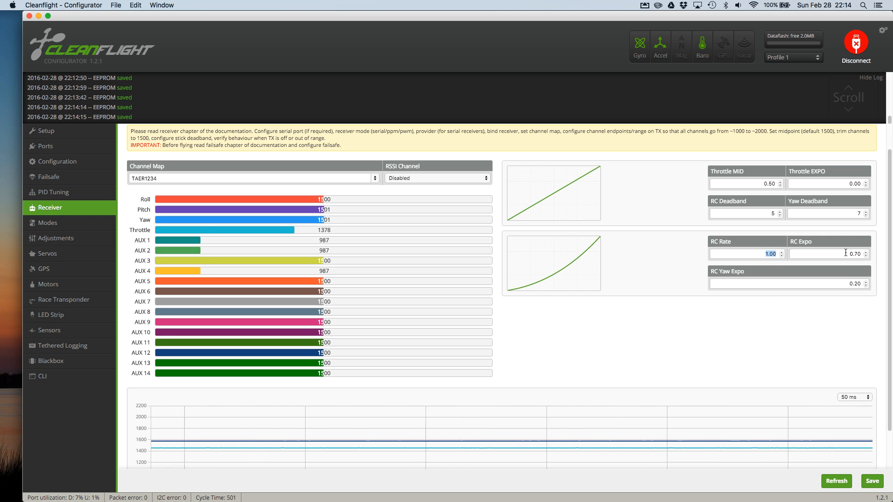
{"action": "left_click_drag", "start_coordinate": [861, 254], "coordinate": [821, 254]}
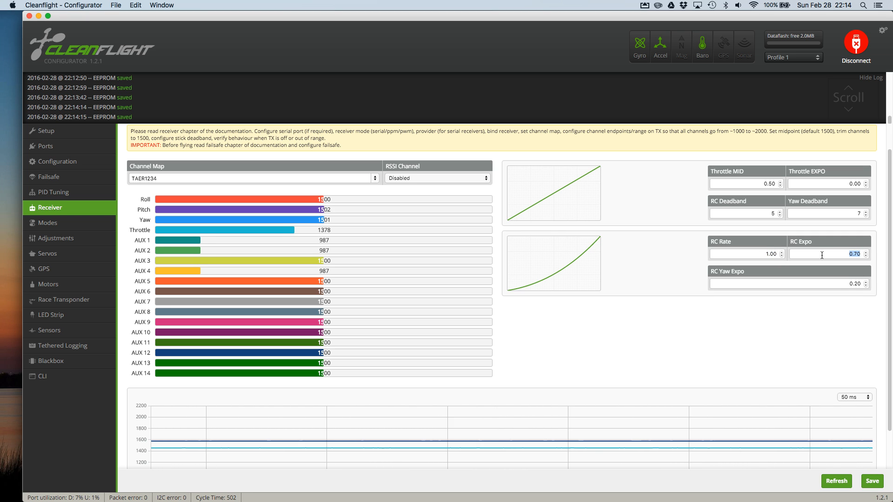
{"action": "left_click", "coordinate": [822, 255]}
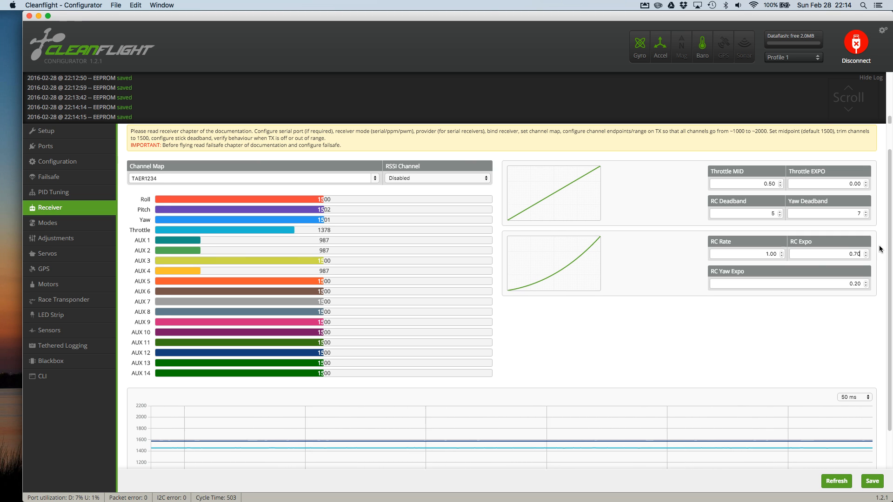
- Try RC Expo values of 0.50 and 0.90 to compare their effect on the curve
{"action": "key", "text": "BackSpace"}
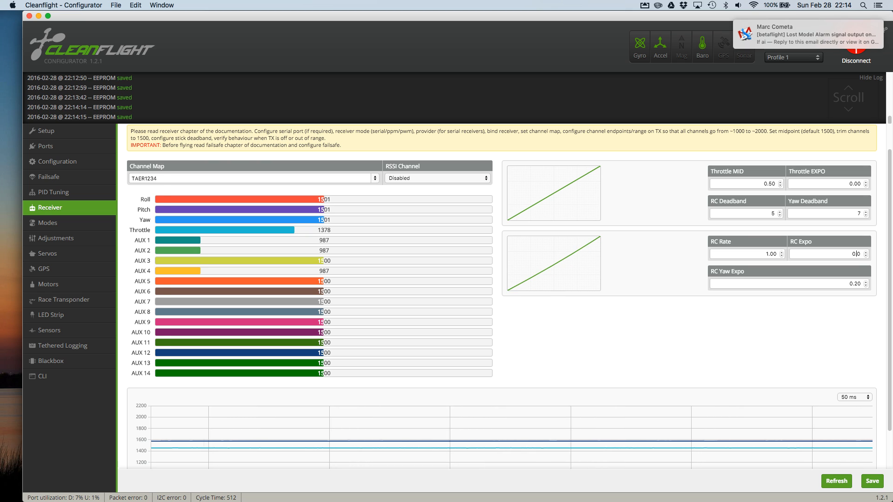
{"action": "type", "text": "5"}
{"action": "key", "text": "BackSpace"}
{"action": "type", "text": "9"}
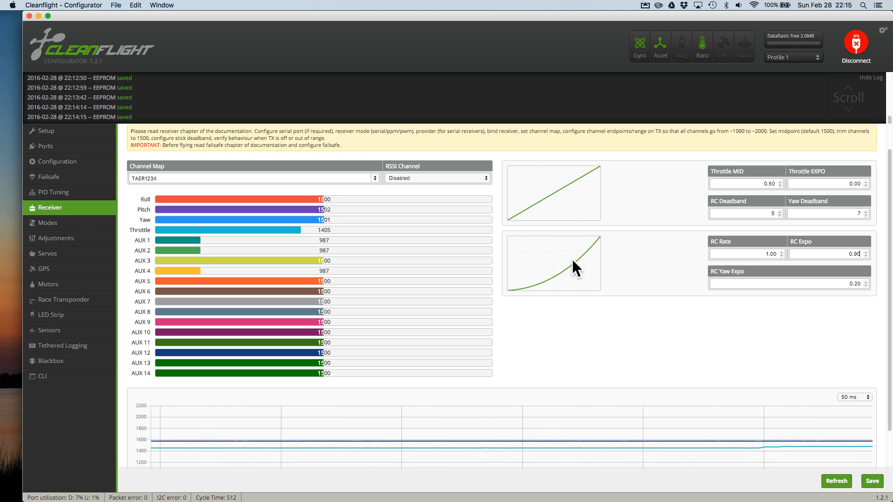
- Set RC Expo to 0.70 and save the receiver settings
{"action": "left_click", "coordinate": [856, 254]}
{"action": "key", "text": "BackSpace"}
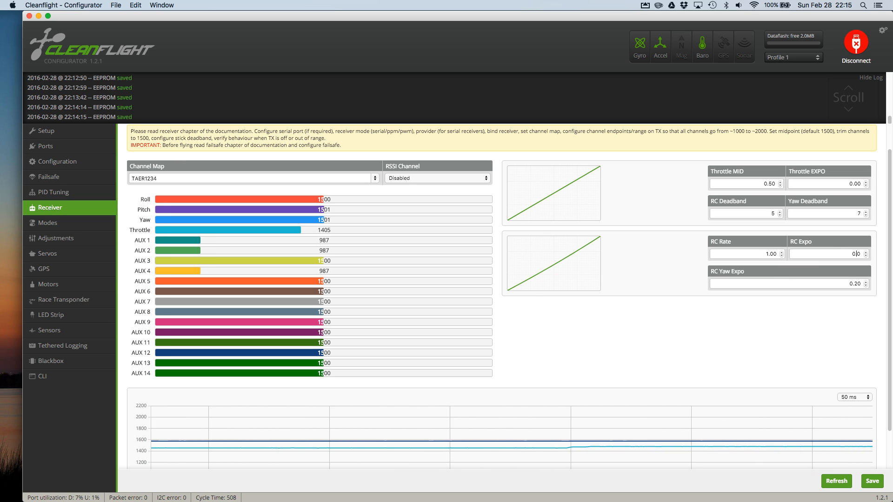
{"action": "type", "text": "7"}
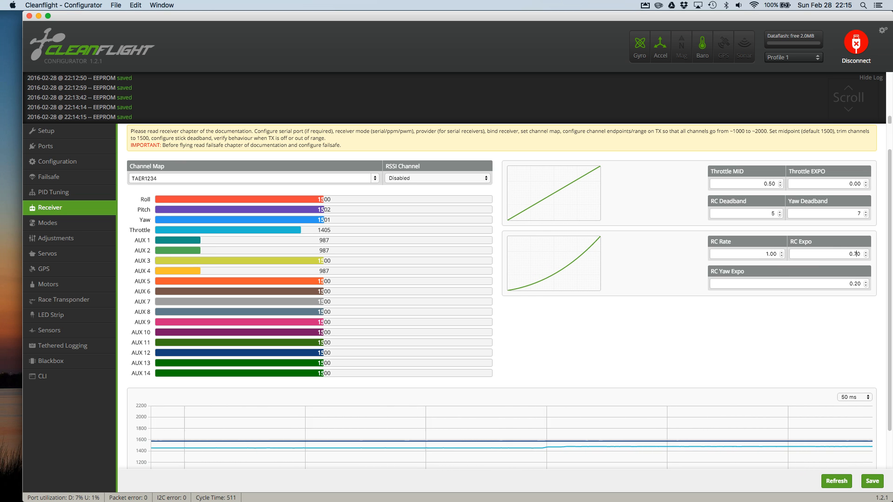
{"action": "left_click", "coordinate": [872, 481]}
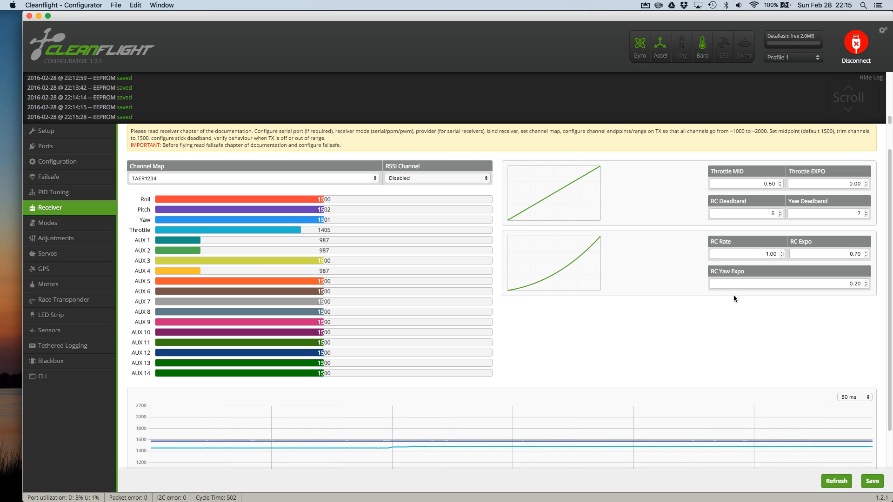
- Keep RC Yaw Expo at 0.20 and save the receiver settings
{"action": "left_click", "coordinate": [856, 283]}
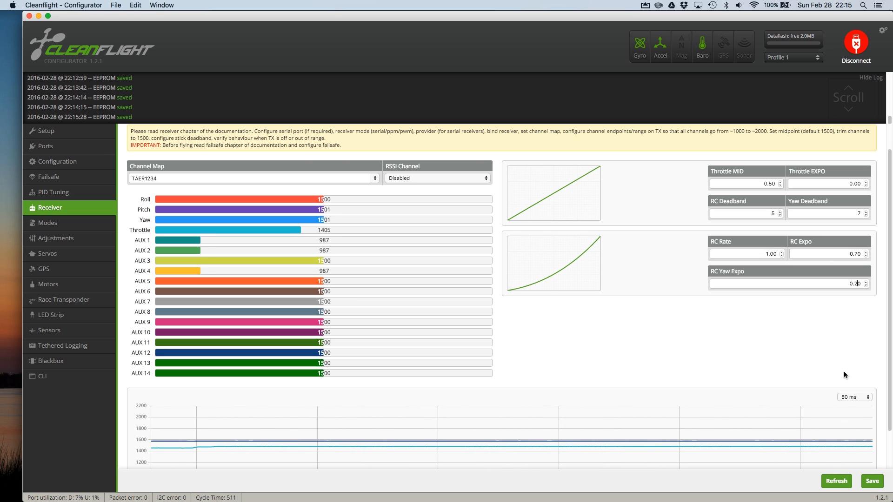
{"action": "left_click", "coordinate": [872, 481]}
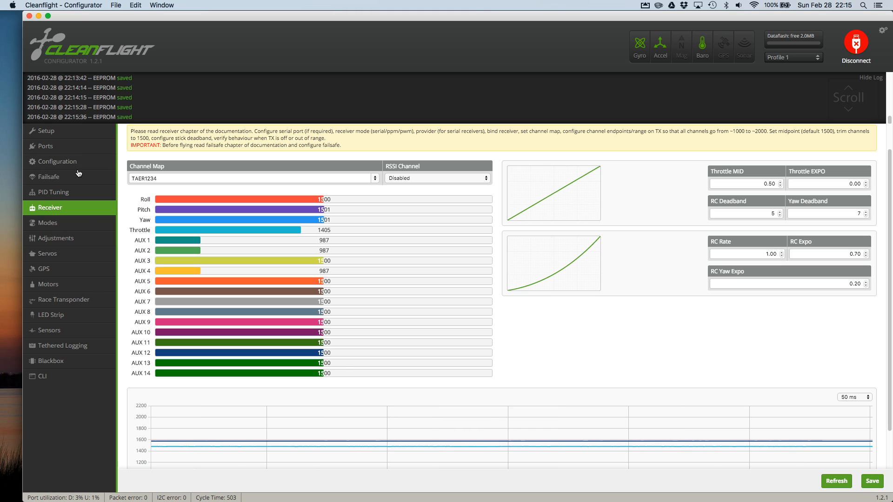
- Examine the AUX channels and activation ranges assigned to the ARM, AIR MODE, ACRO PLUS, BEEPER and LEDLOW modes
{"action": "left_click", "coordinate": [64, 229]}
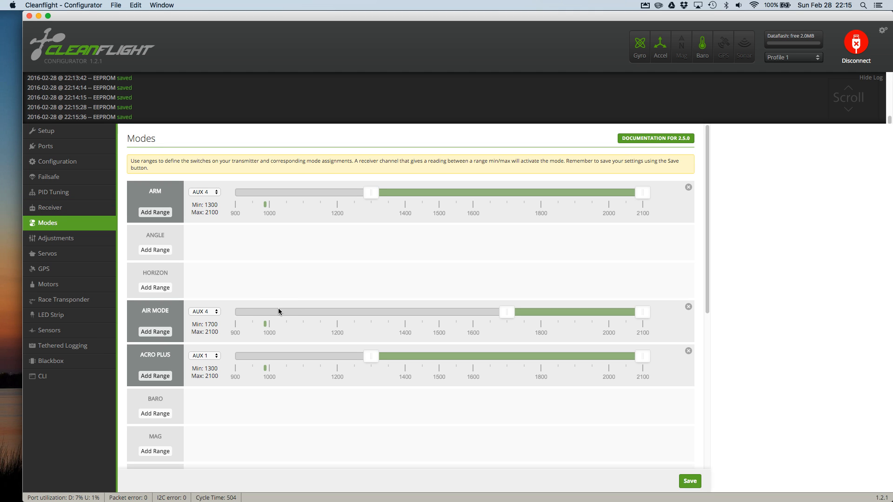
{"action": "scroll", "coordinate": [210, 399], "scroll_direction": "down", "scroll_amount": 2}
{"action": "scroll", "coordinate": [208, 398], "scroll_direction": "up", "scroll_amount": 2}
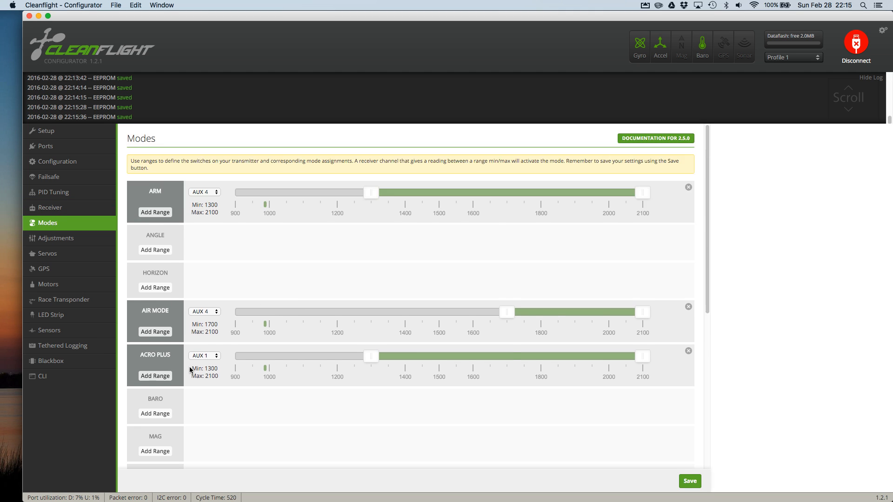
{"action": "scroll", "coordinate": [191, 369], "scroll_direction": "down", "scroll_amount": 10}
{"action": "scroll", "coordinate": [189, 367], "scroll_direction": "up", "scroll_amount": 5}
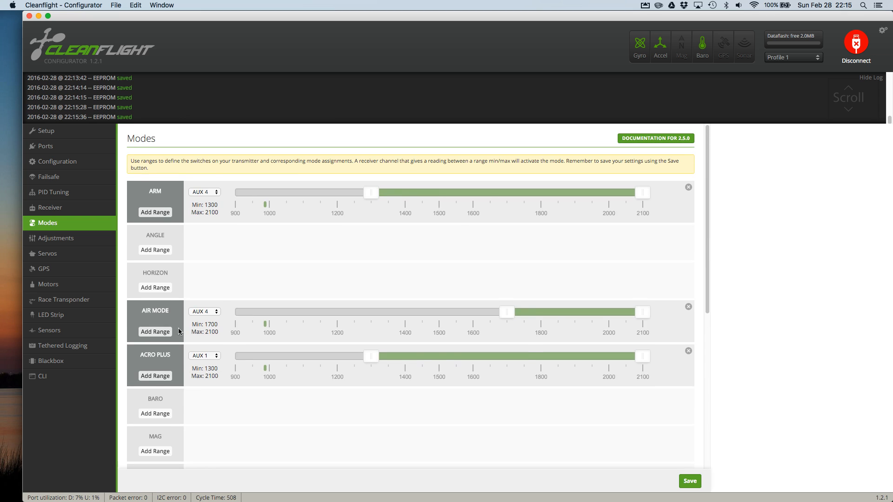
{"action": "scroll", "coordinate": [181, 358], "scroll_direction": "down", "scroll_amount": 3}
{"action": "scroll", "coordinate": [178, 353], "scroll_direction": "down", "scroll_amount": 2}
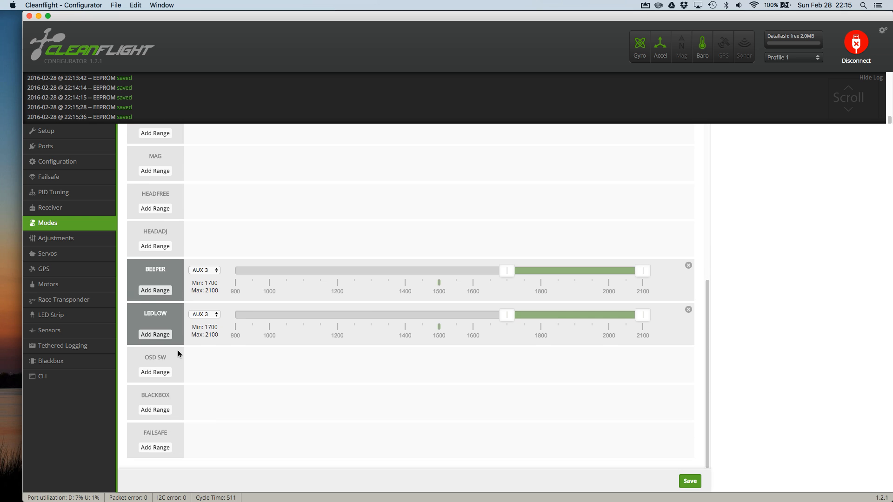
{"action": "scroll", "coordinate": [178, 354], "scroll_direction": "up", "scroll_amount": 10}
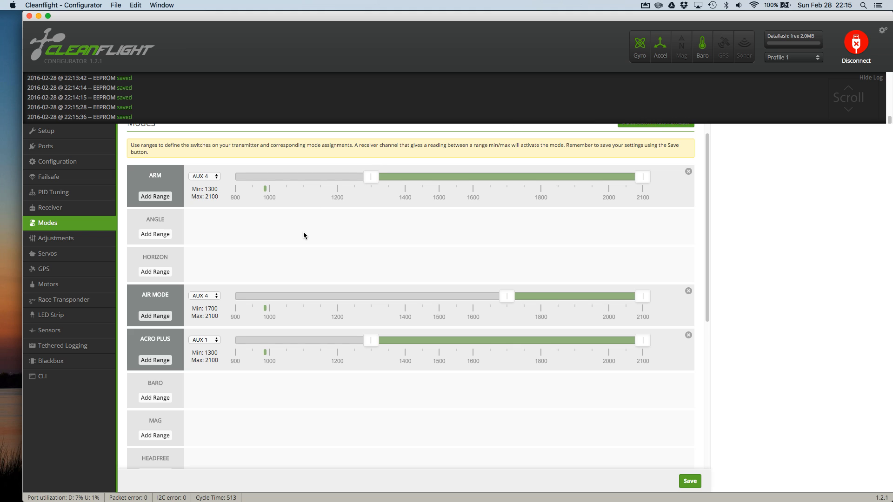
{"action": "scroll", "coordinate": [208, 251], "scroll_direction": "down", "scroll_amount": 2}
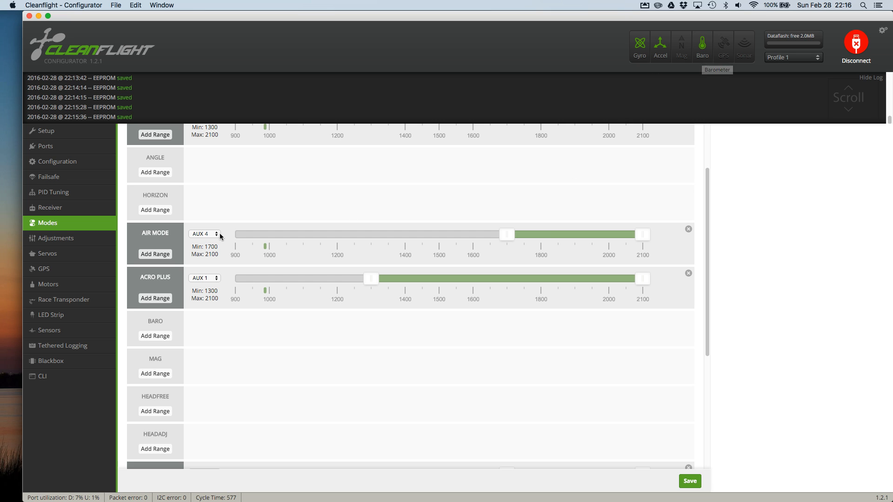
{"action": "scroll", "coordinate": [154, 186], "scroll_direction": "up", "scroll_amount": 3}
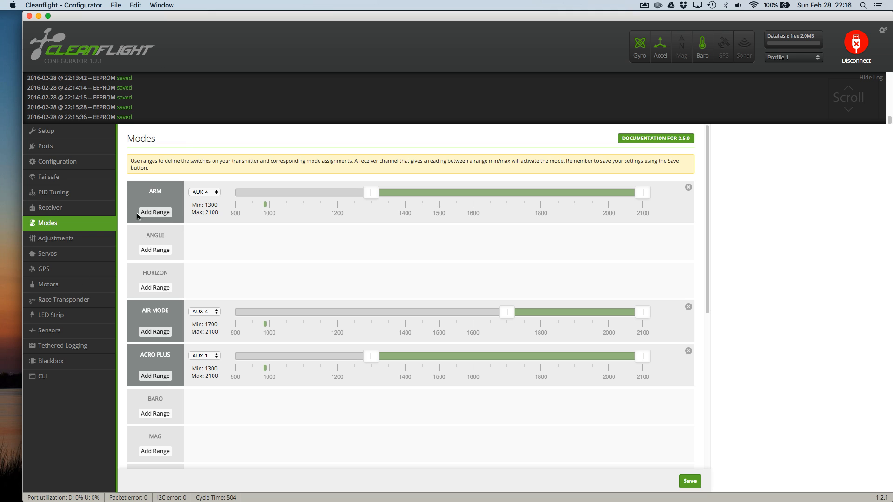
- Disconnect the flight controller, close and relaunch Cleanflight Configurator, and reconnect to the board
{"action": "left_click", "coordinate": [39, 145]}
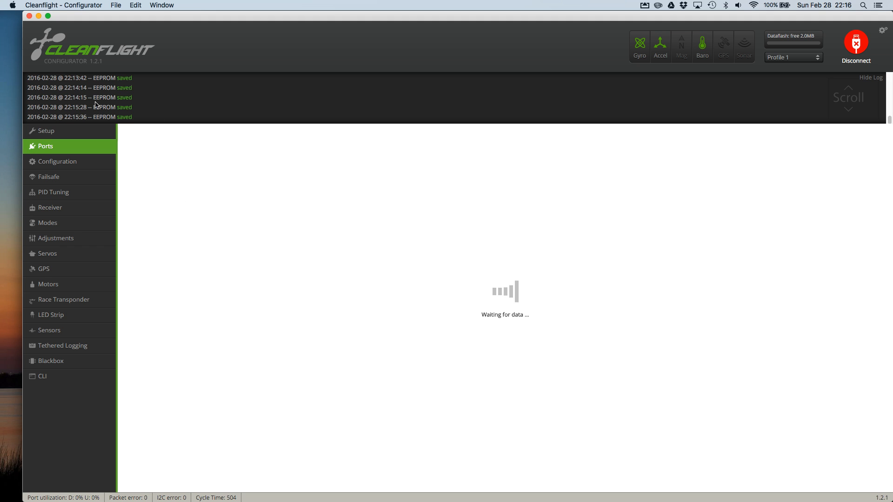
{"action": "left_click", "coordinate": [866, 45]}
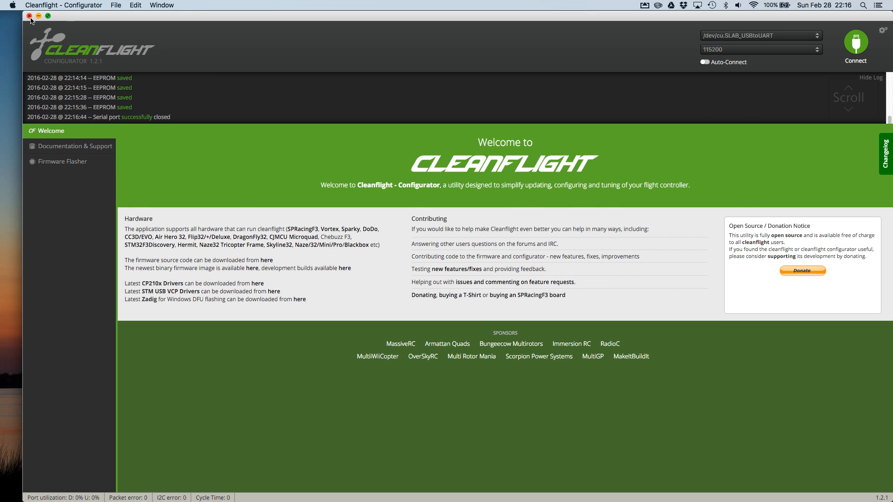
{"action": "left_click", "coordinate": [29, 16]}
{"action": "left_click", "coordinate": [266, 306]}
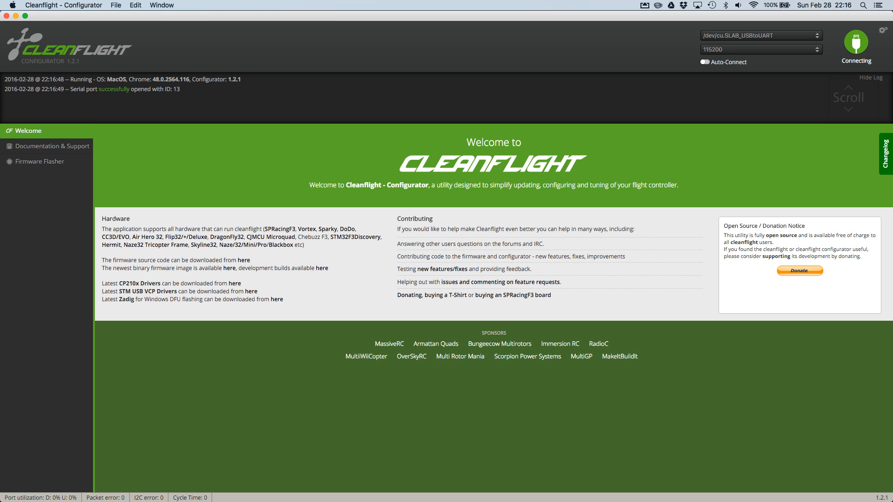
{"action": "left_click", "coordinate": [6, 16]}
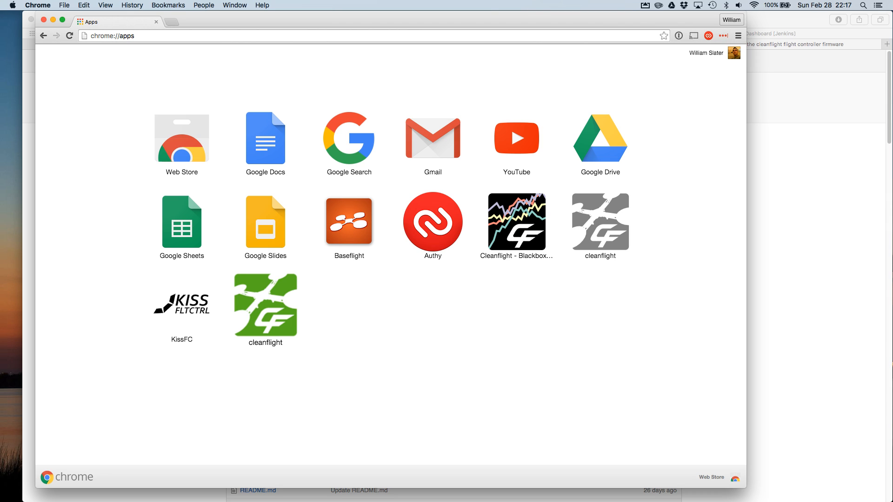
{"action": "left_click", "coordinate": [297, 300]}
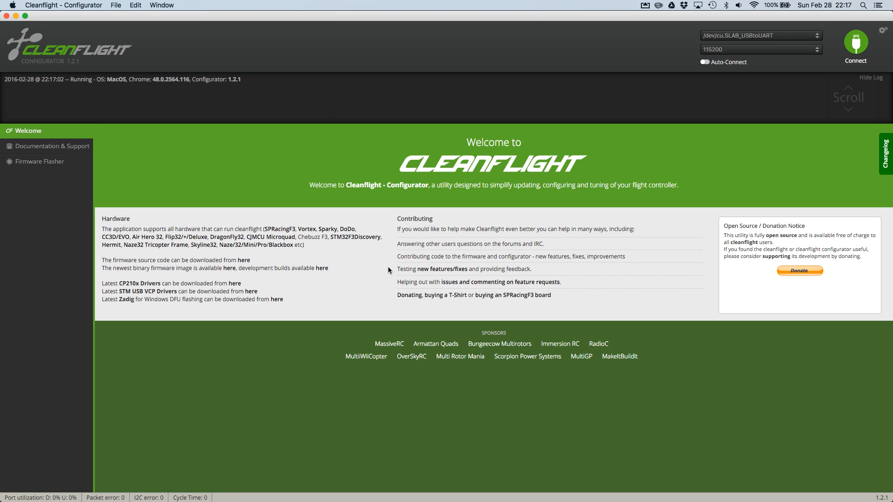
{"action": "left_click", "coordinate": [861, 48]}
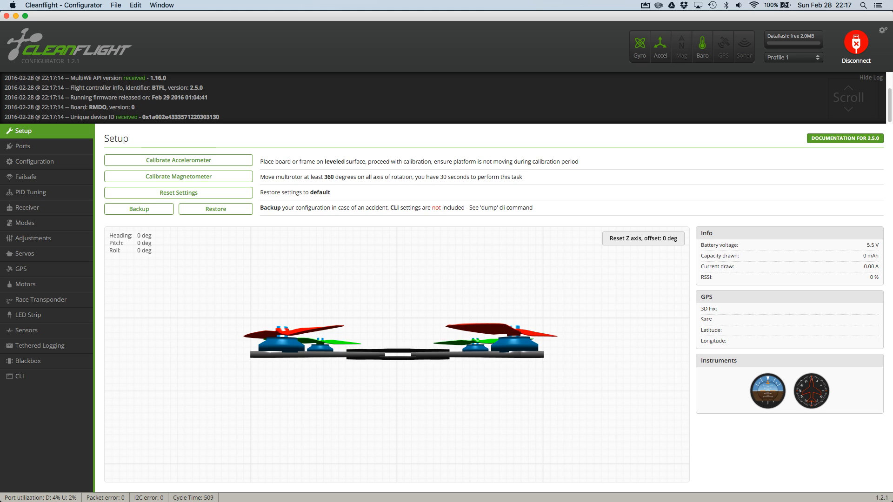
- Review the UART assignments on the Ports page, save them and reboot the flight controller
{"action": "left_click", "coordinate": [29, 151]}
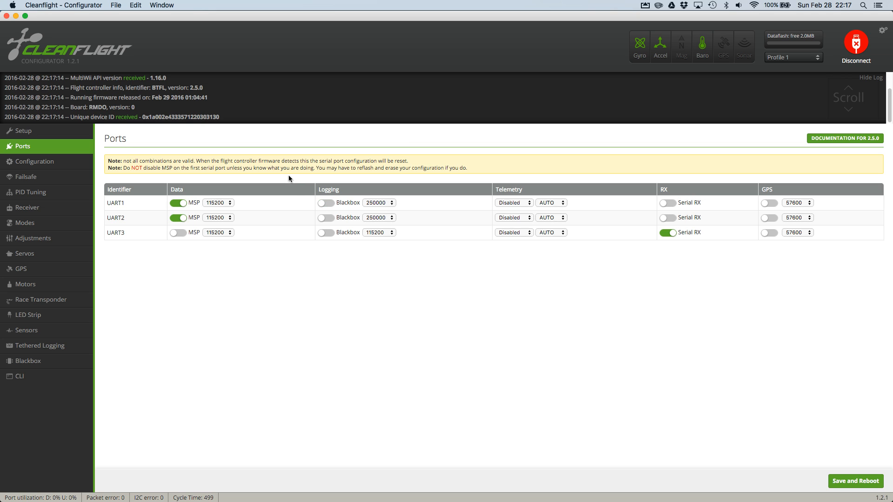
{"action": "left_click", "coordinate": [851, 486]}
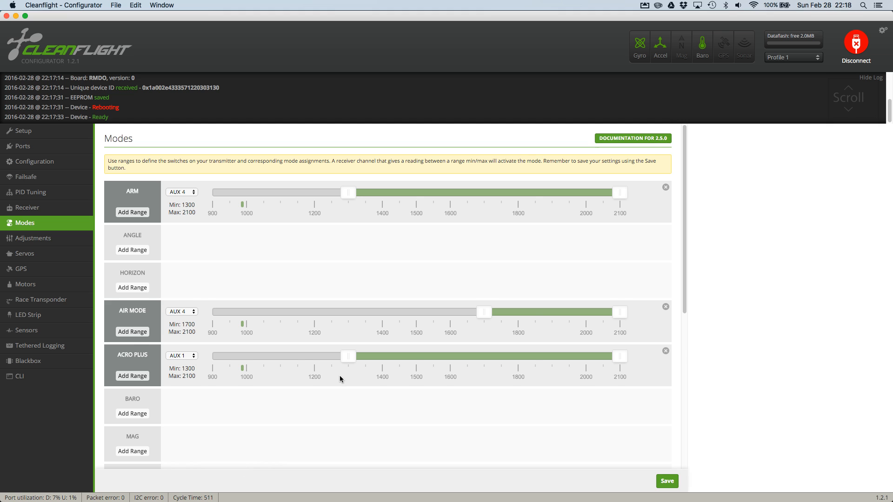
- Review the full list of flight modes again, from ARM down to FAILSAFE, including the beeper and LED switch ranges
{"action": "scroll", "coordinate": [340, 377], "scroll_direction": "down", "scroll_amount": 3}
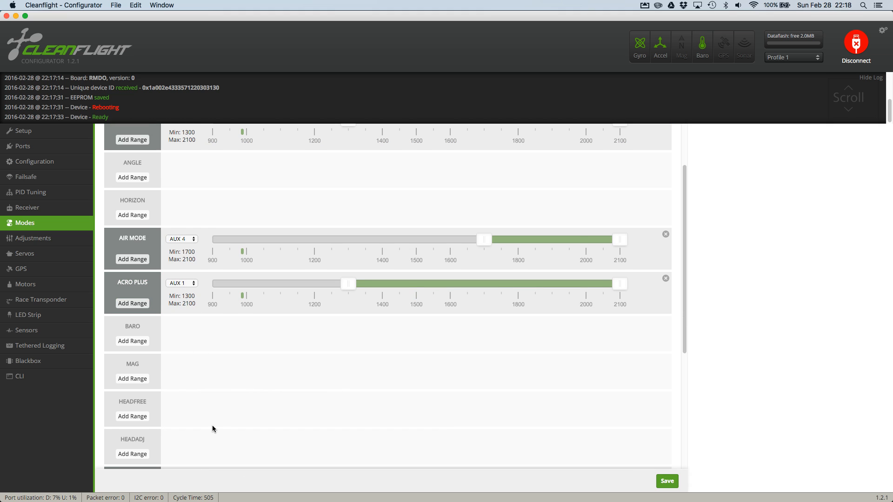
{"action": "scroll", "coordinate": [213, 421], "scroll_direction": "down", "scroll_amount": 7}
{"action": "scroll", "coordinate": [214, 411], "scroll_direction": "down", "scroll_amount": 1}
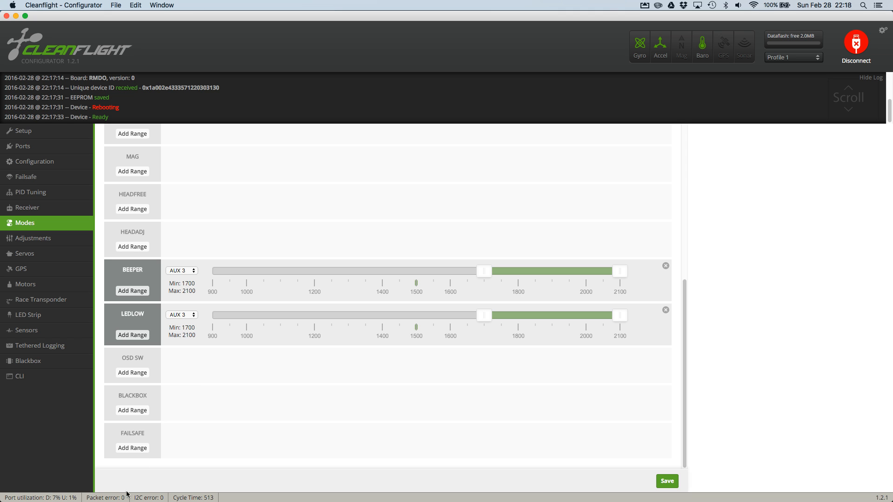
{"action": "scroll", "coordinate": [577, 412], "scroll_direction": "up", "scroll_amount": 10}
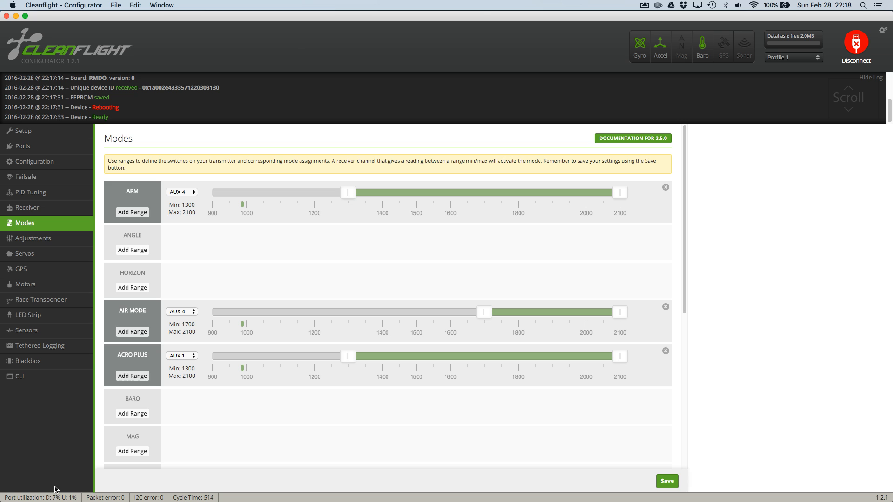
{"action": "scroll", "coordinate": [140, 434], "scroll_direction": "down", "scroll_amount": 10}
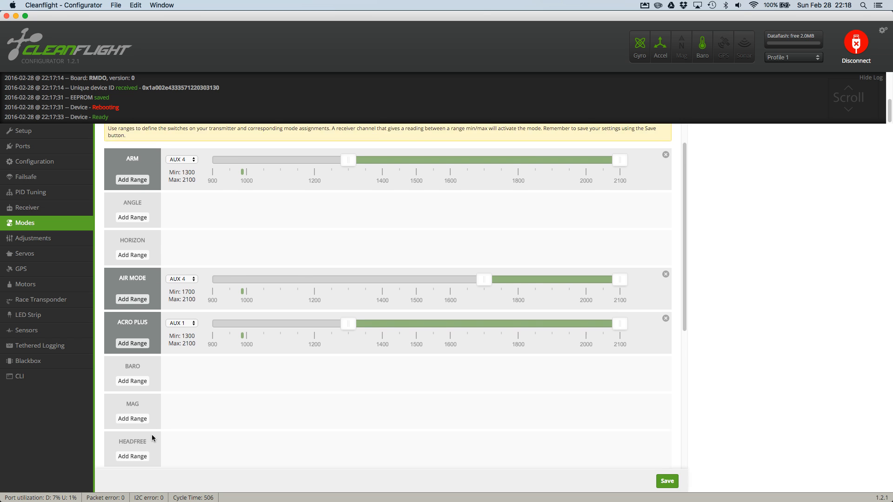
{"action": "scroll", "coordinate": [133, 434], "scroll_direction": "up", "scroll_amount": 10}
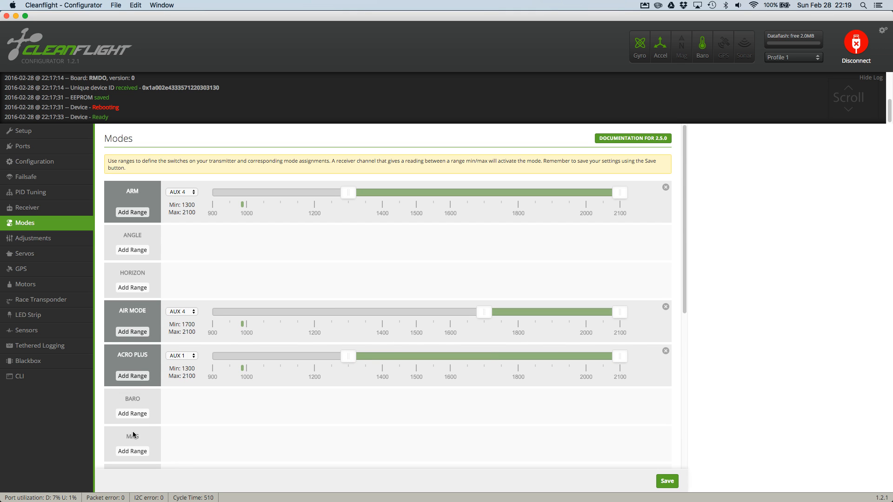
- Look over the in-flight adjustment slots along with the Servos and GPS pages
{"action": "left_click", "coordinate": [30, 243]}
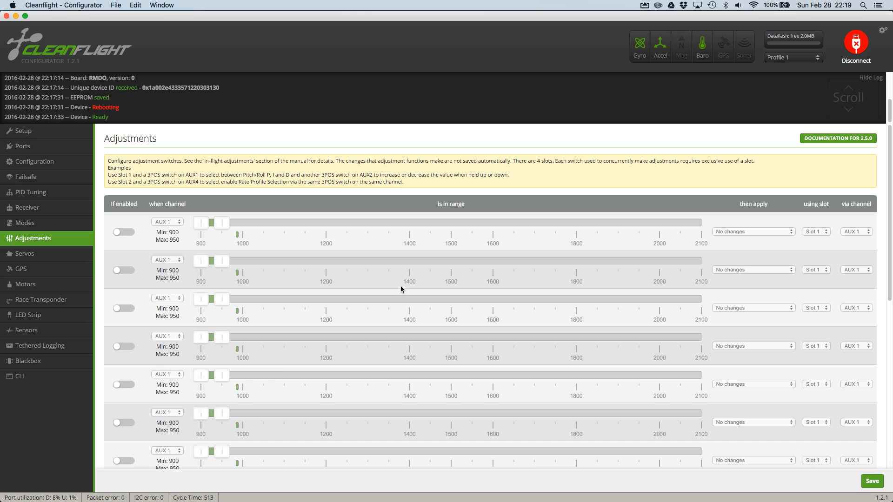
{"action": "scroll", "coordinate": [233, 379], "scroll_direction": "down", "scroll_amount": 5}
{"action": "scroll", "coordinate": [228, 386], "scroll_direction": "up", "scroll_amount": 5}
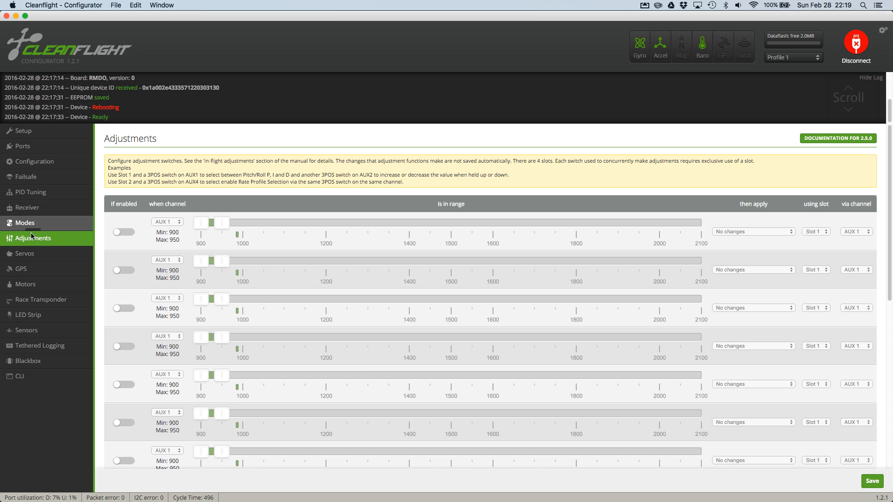
{"action": "left_click", "coordinate": [18, 259]}
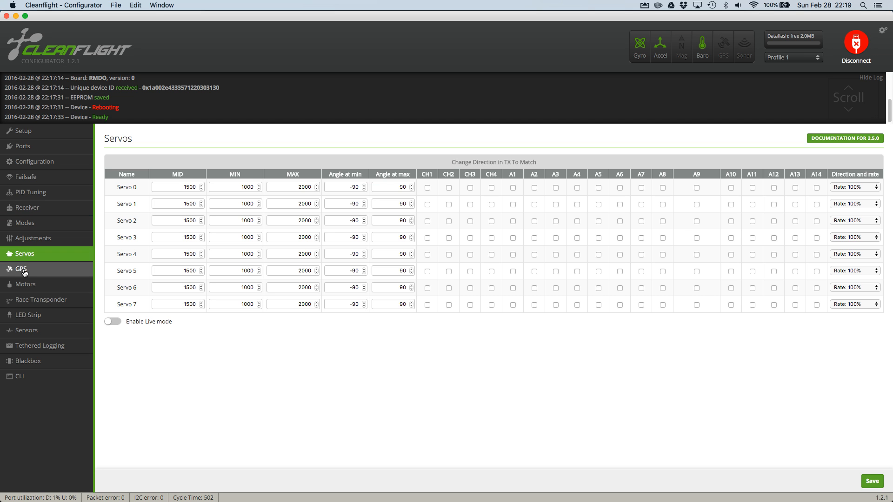
{"action": "left_click", "coordinate": [25, 272]}
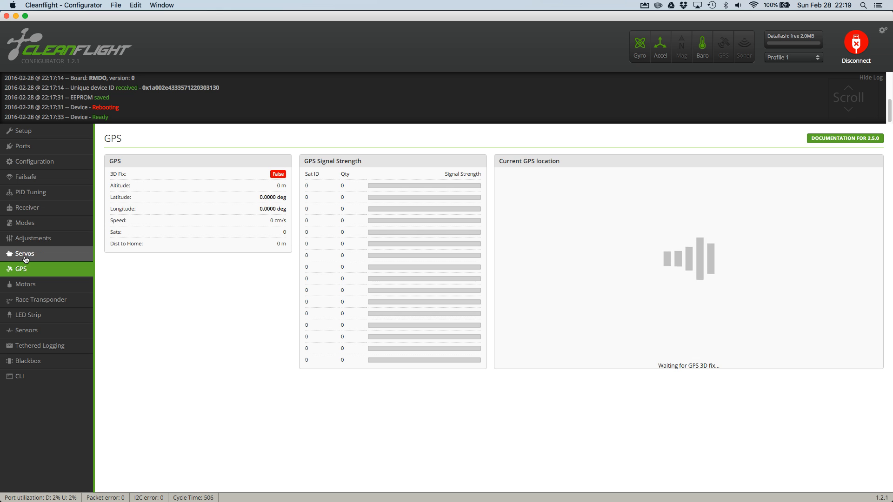
{"action": "left_click", "coordinate": [30, 239]}
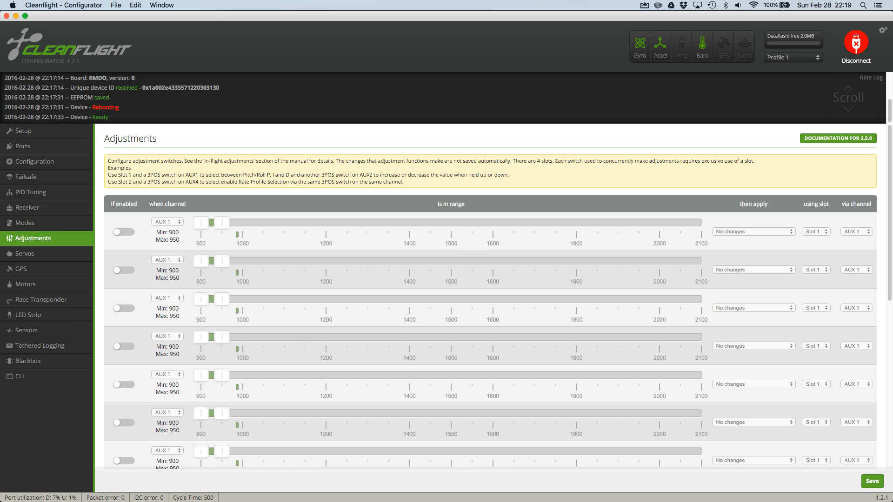
- Review the motor test page together with the ESC/Motor throttle settings on the Configuration page
{"action": "left_click", "coordinate": [19, 285]}
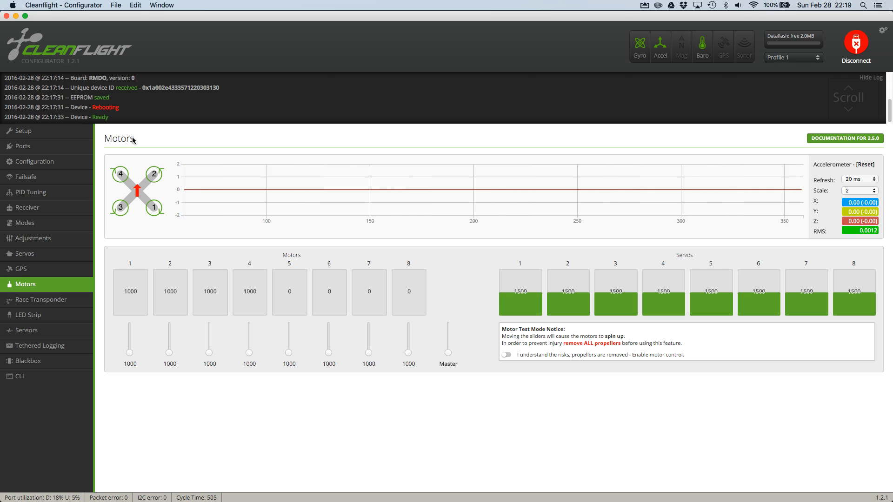
{"action": "left_click", "coordinate": [23, 164]}
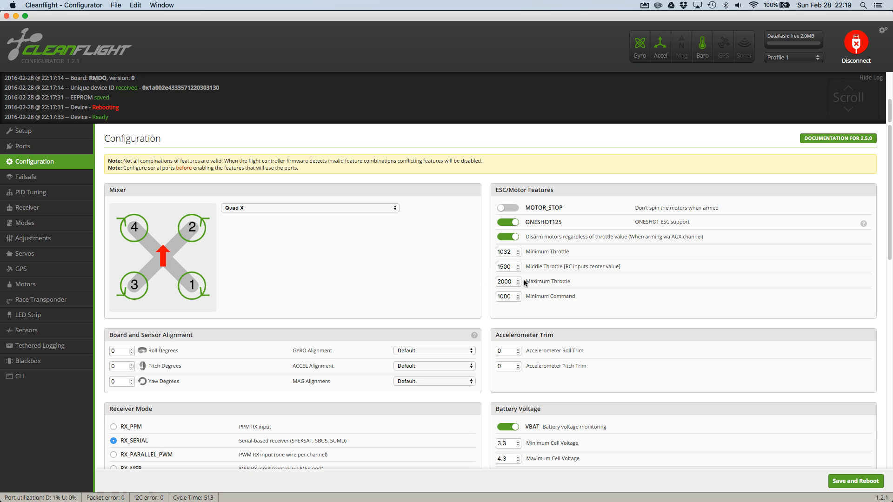
{"action": "left_click", "coordinate": [21, 253]}
{"action": "left_click", "coordinate": [19, 281]}
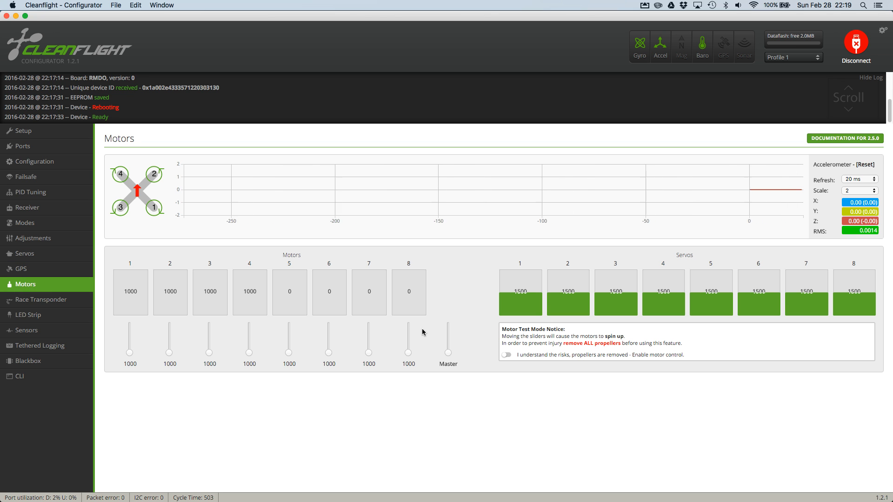
- Enable motor control, try the Master motor slider at its minimum, and disable motor control again
{"action": "left_click", "coordinate": [505, 354]}
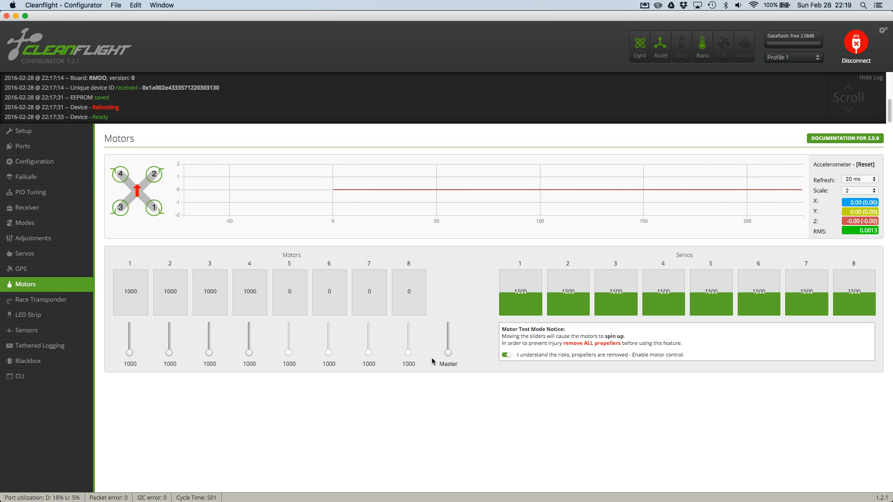
{"action": "mouse_move", "coordinate": [450, 354]}
{"action": "left_mouse_down"}
{"action": "mouse_move", "coordinate": [453, 302]}
{"action": "mouse_move", "coordinate": [457, 341]}
{"action": "mouse_move", "coordinate": [443, 371]}
{"action": "left_mouse_up"}
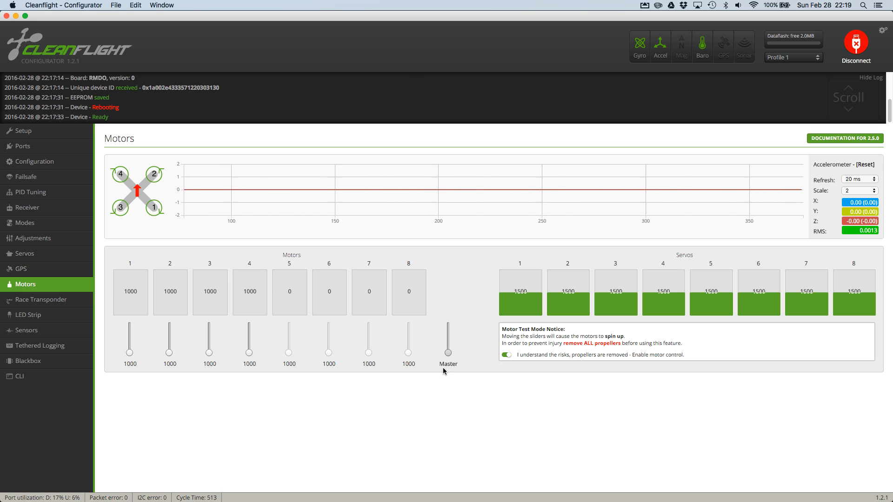
{"action": "left_click", "coordinate": [505, 355]}
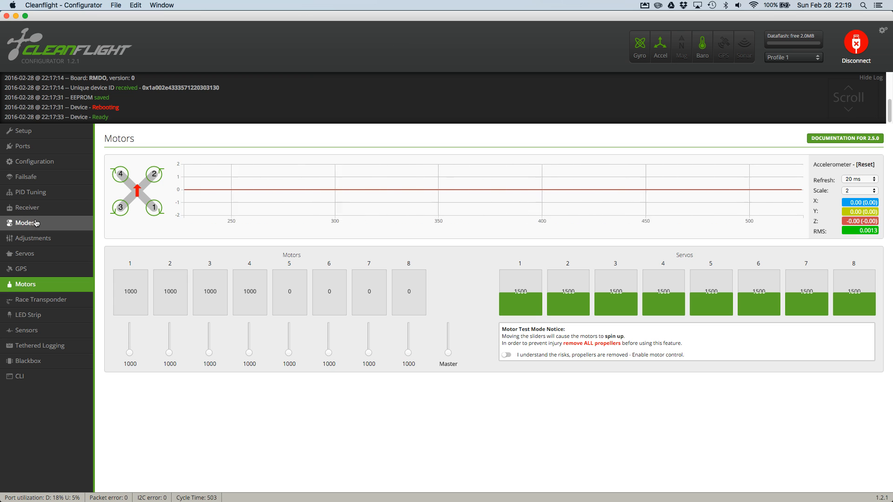
- Check the live stick responses of the receiver channels and return to the Motors page
{"action": "left_click", "coordinate": [28, 207]}
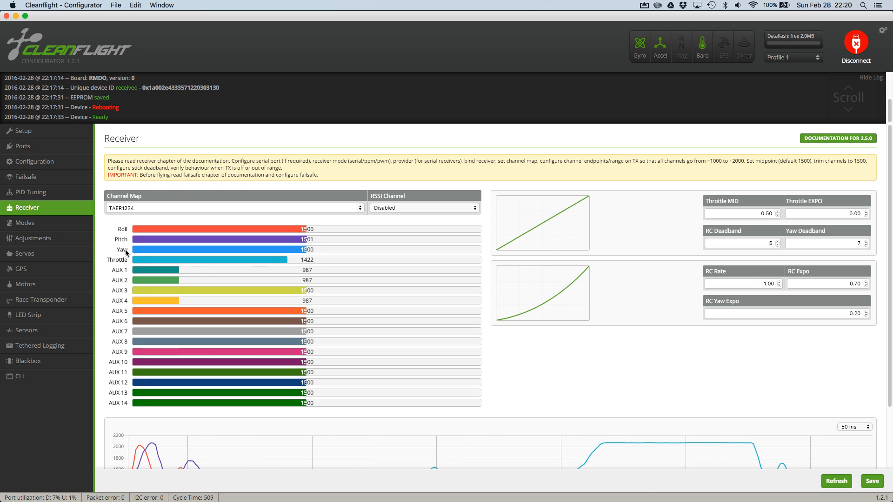
{"action": "left_click", "coordinate": [25, 284]}
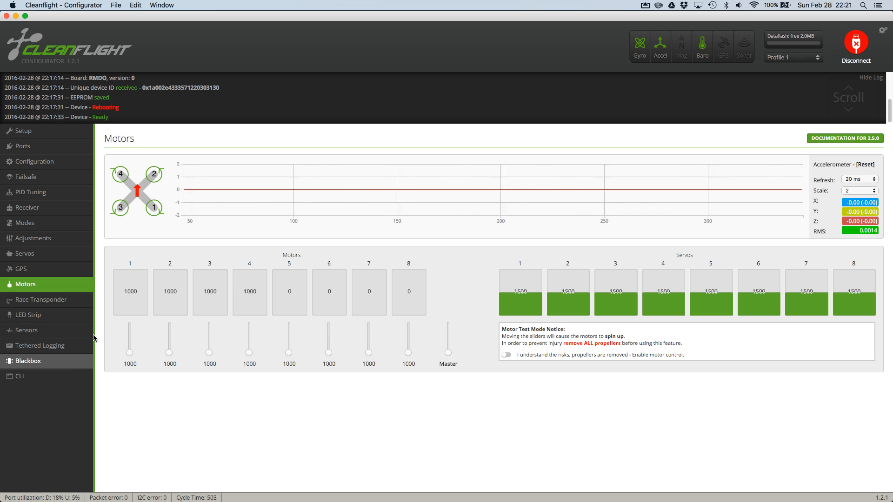
- Check the configured throttle limits, then run the Master motor slider to 2000 and back to 1000 with motor control temporarily enabled
{"action": "left_click", "coordinate": [39, 166]}
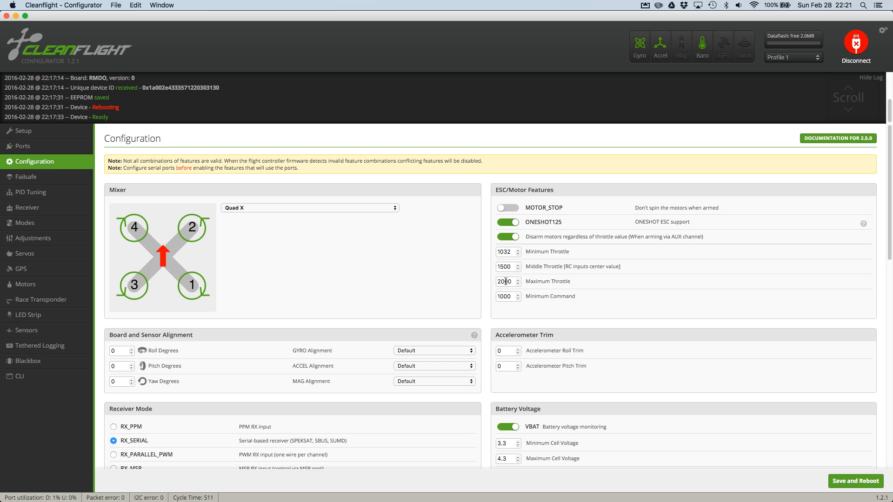
{"action": "left_click", "coordinate": [26, 284]}
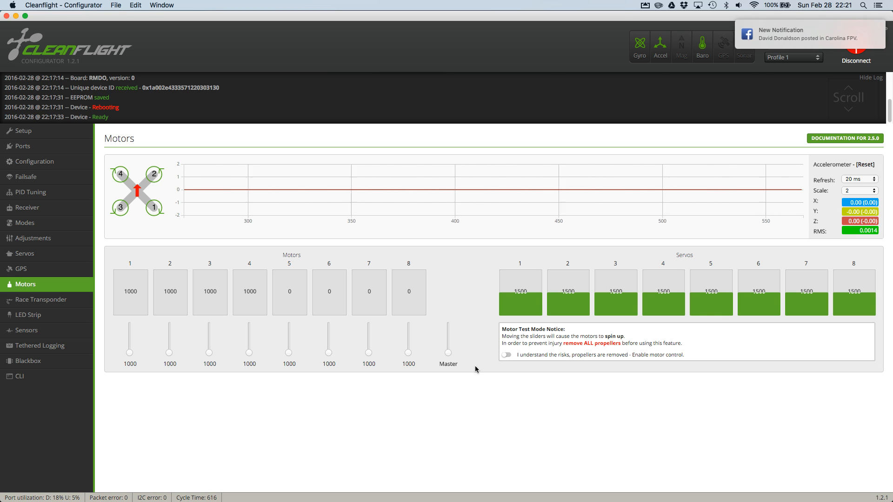
{"action": "left_click", "coordinate": [506, 355]}
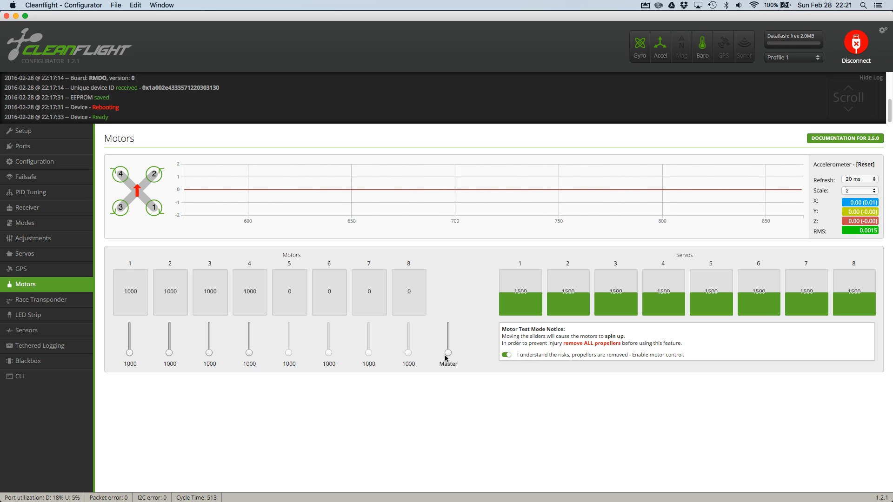
{"action": "left_click_drag", "start_coordinate": [448, 353], "coordinate": [450, 316]}
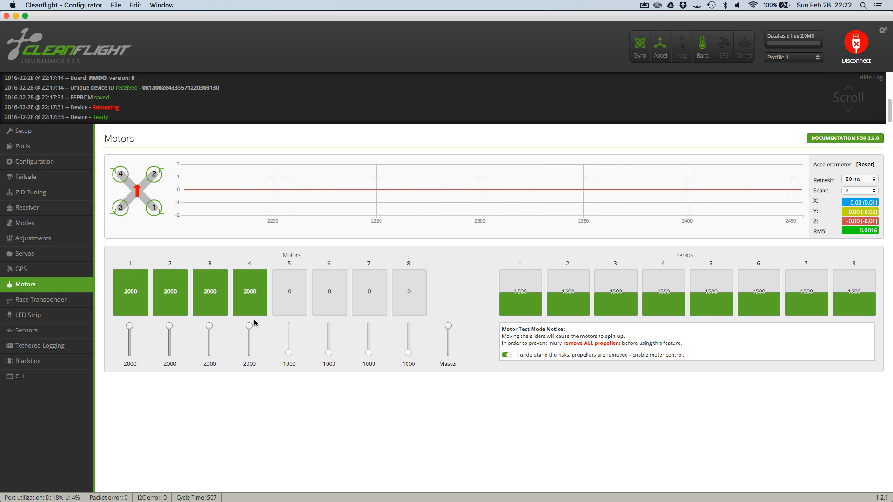
{"action": "left_click", "coordinate": [448, 356]}
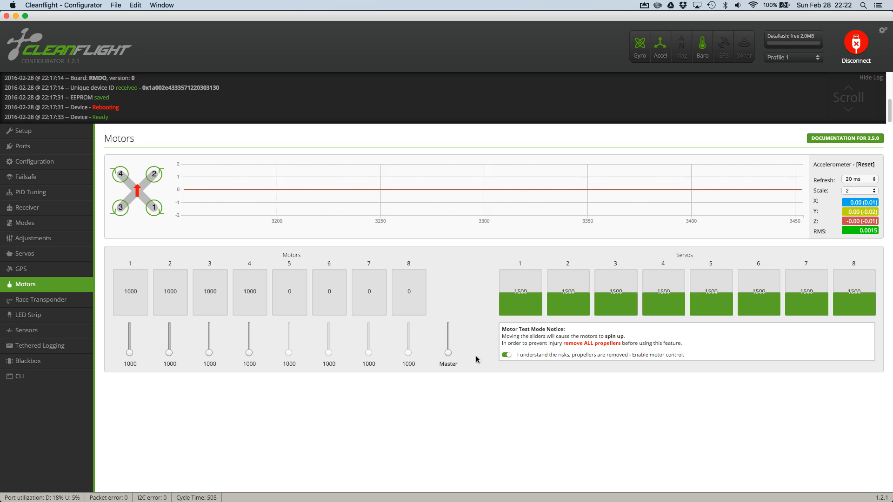
{"action": "left_click", "coordinate": [505, 356]}
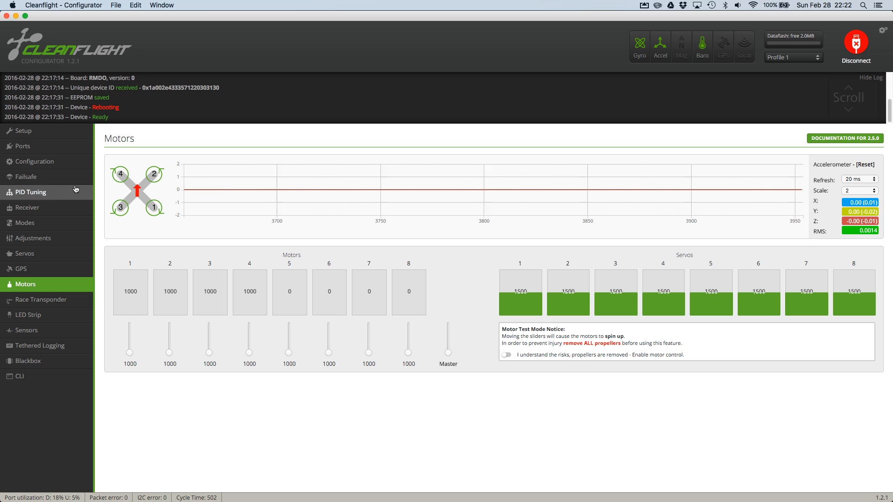
- Recheck the minimum throttle setting, enable motor control and raise the Master motor slider in small increments to 1037
{"action": "left_click", "coordinate": [34, 161]}
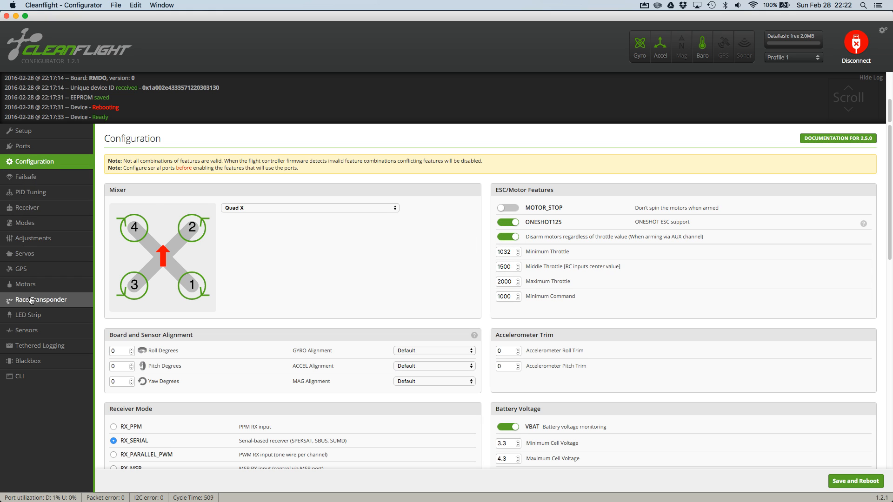
{"action": "left_click", "coordinate": [79, 284]}
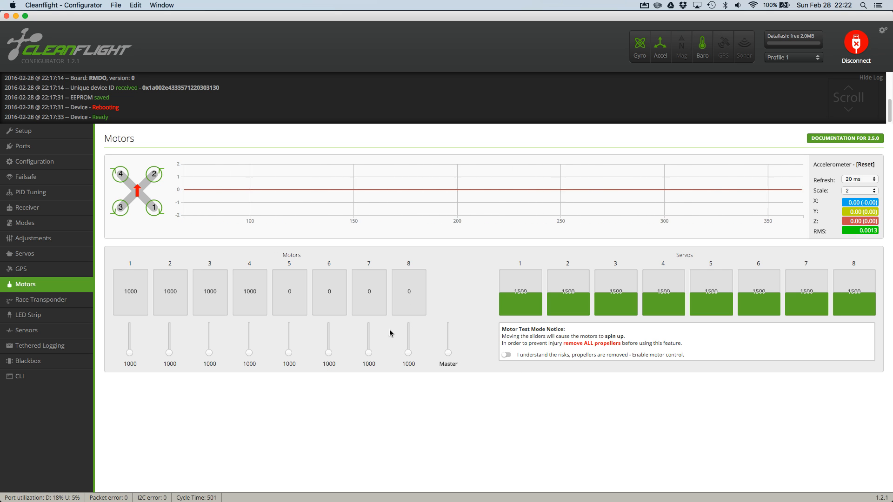
{"action": "left_click", "coordinate": [506, 356]}
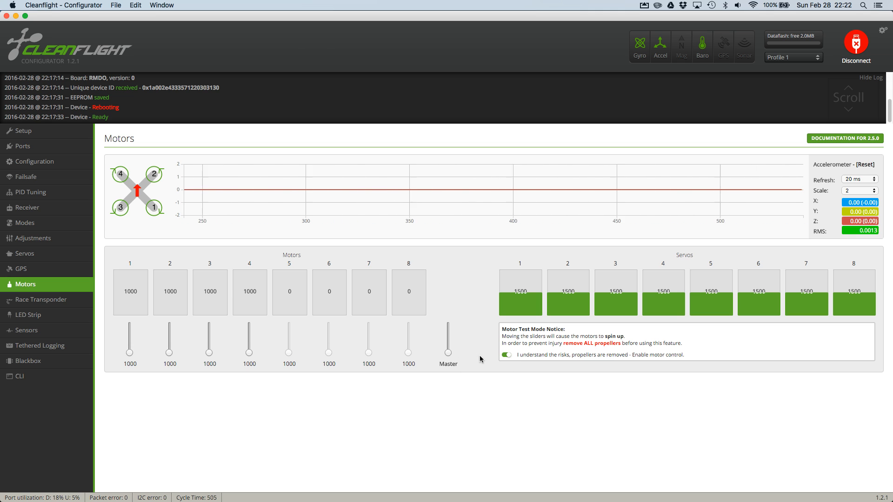
{"action": "left_click", "coordinate": [447, 353]}
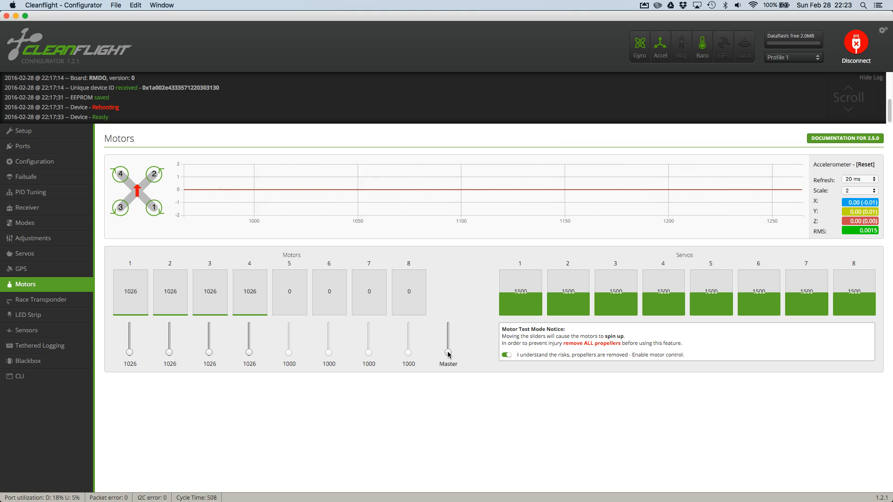
{"action": "key", "text": "Up"}
{"action": "key", "text": "Up"}
{"action": "key", "text": "Up"}
{"action": "key", "text": "Up"}
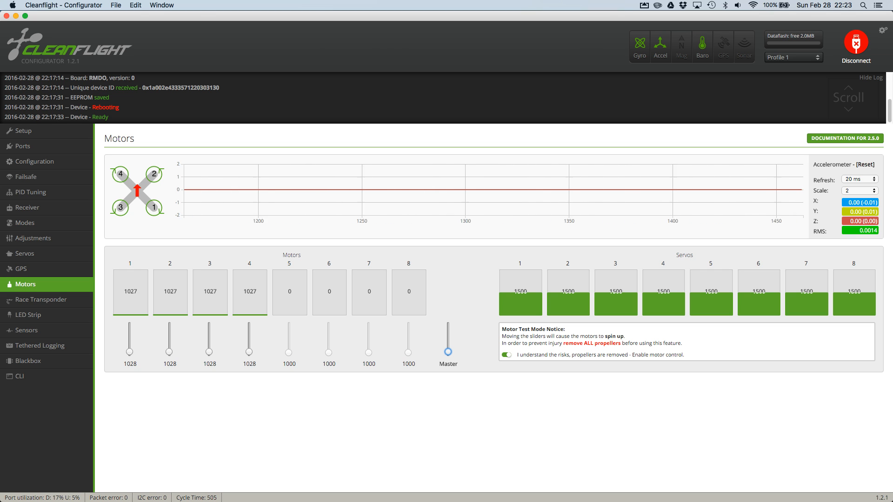
{"action": "key", "text": "Up"}
{"action": "key", "text": "Up"}
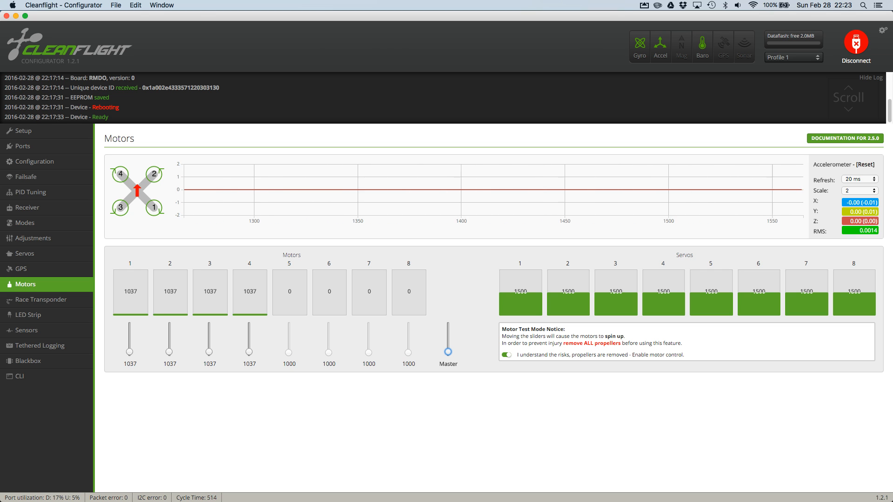
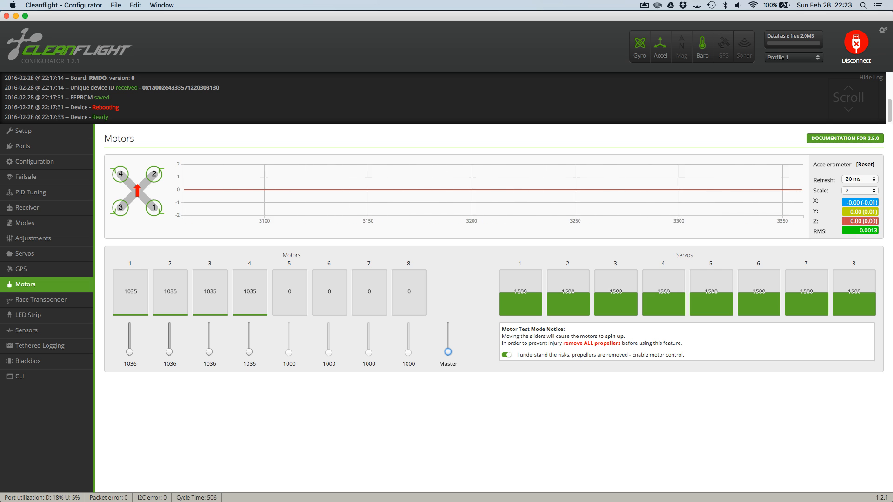
- Fine-tune the Master motor slider up to 1045 and back to 1044, and disable motor control
{"action": "key", "text": "Up"}
{"action": "key", "text": "Up"}
{"action": "key", "text": "Up"}
{"action": "key", "text": "Up"}
{"action": "key", "text": "Up"}
{"action": "key", "text": "Up"}
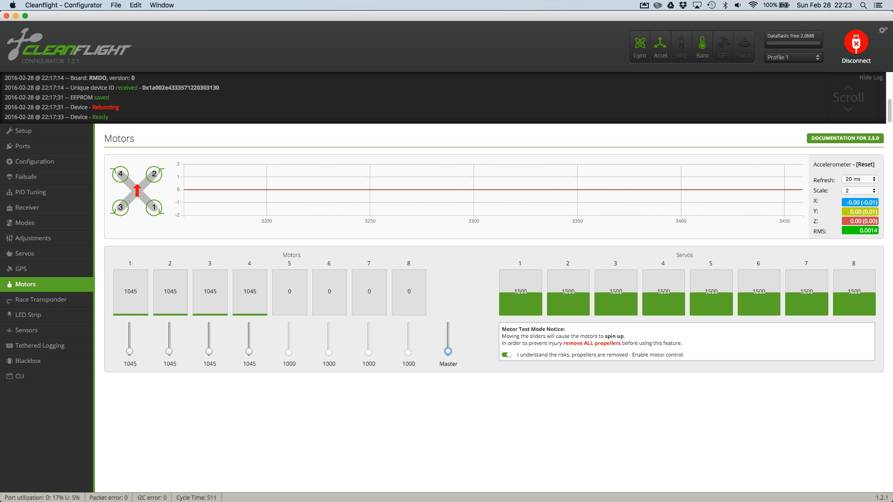
{"action": "key", "text": "Down"}
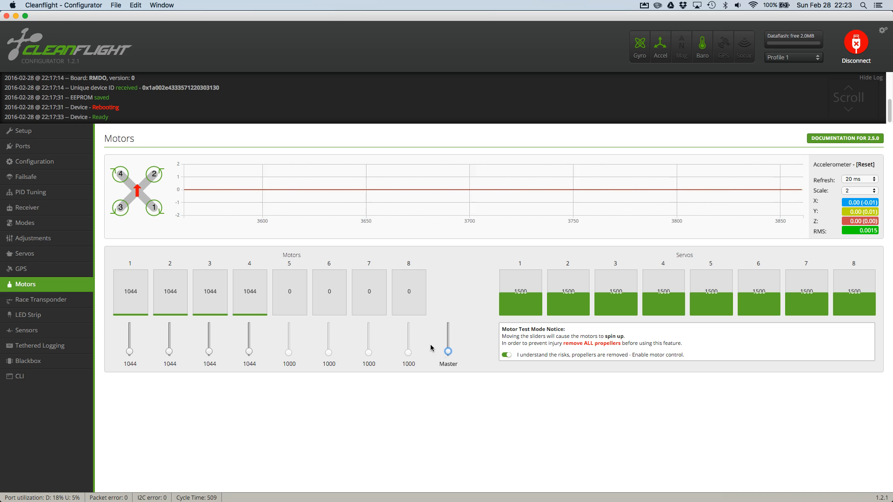
{"action": "left_click", "coordinate": [506, 354]}
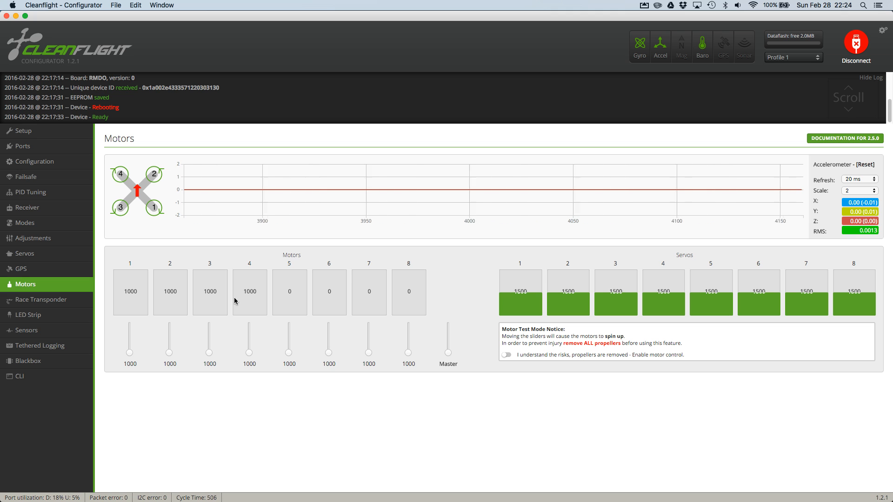
- Compare the ESC/Motor throttle settings on the Configuration page with the motor test page
{"action": "left_click", "coordinate": [41, 162]}
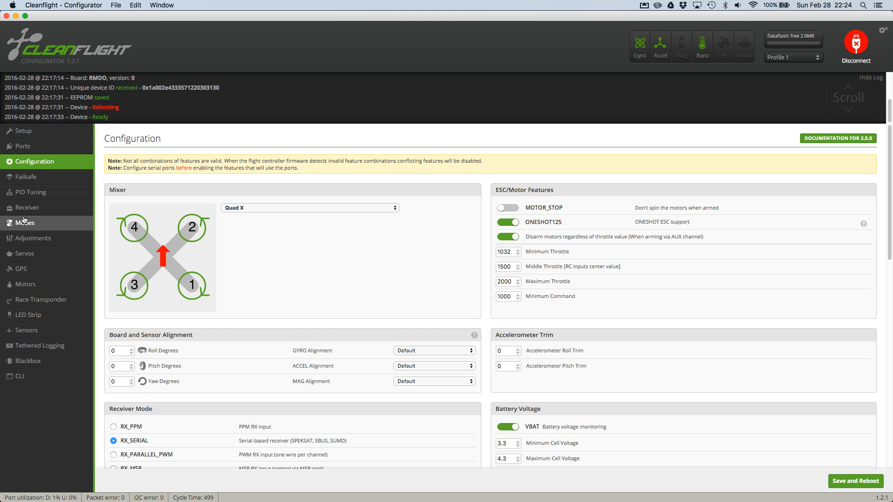
{"action": "left_click", "coordinate": [32, 286]}
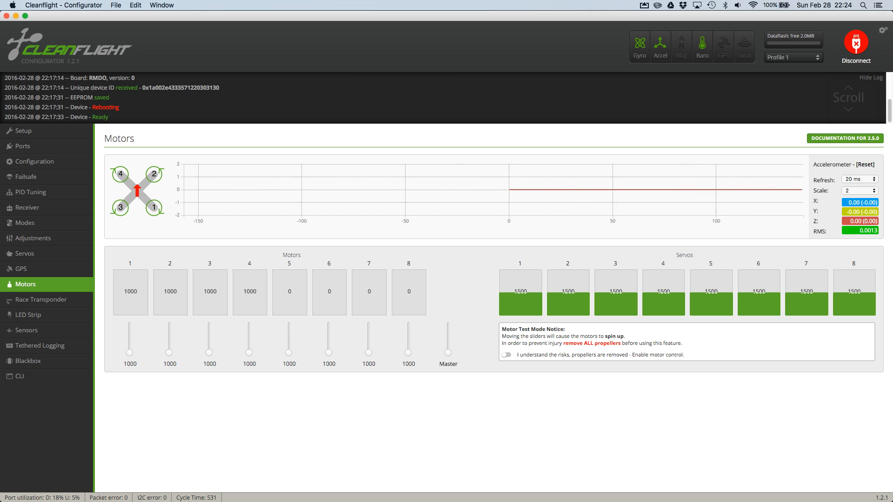
{"action": "left_click", "coordinate": [33, 161]}
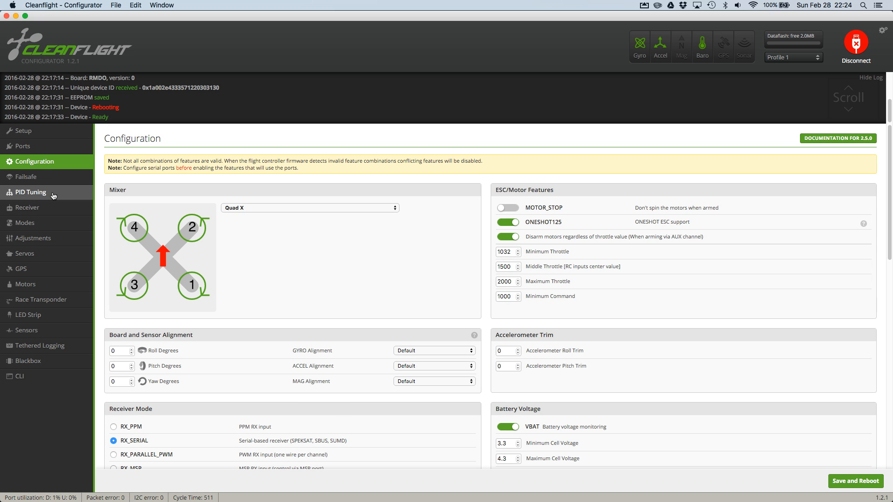
{"action": "left_click", "coordinate": [30, 292]}
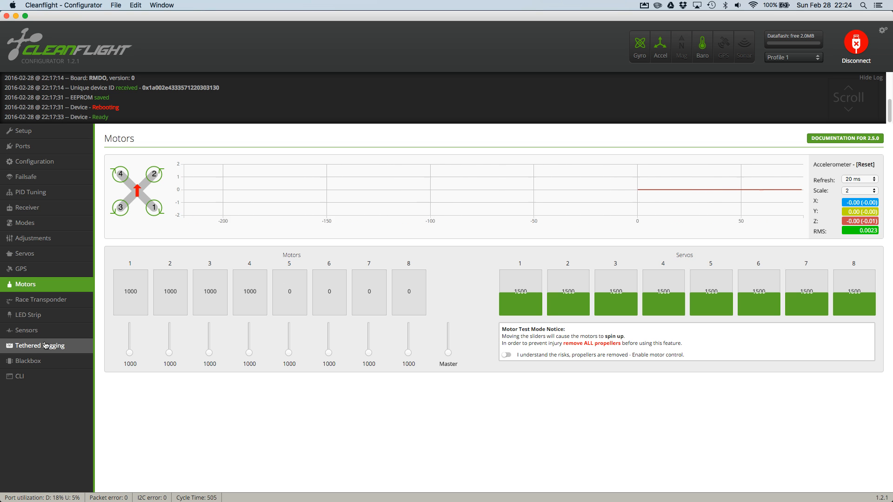
- Look over the Race Transponder page and inspect the functions, orientation and colors assigned to LEDs 0 through 7 of the LED strip
{"action": "left_click", "coordinate": [46, 301]}
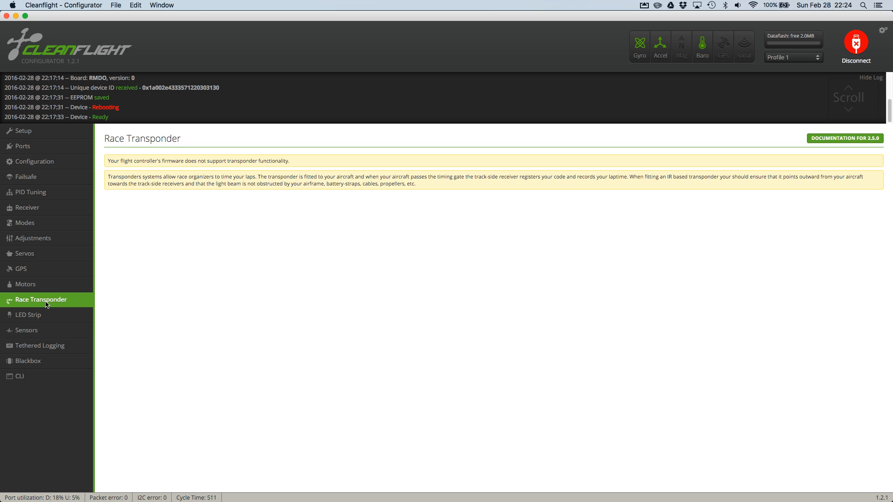
{"action": "left_click", "coordinate": [14, 311]}
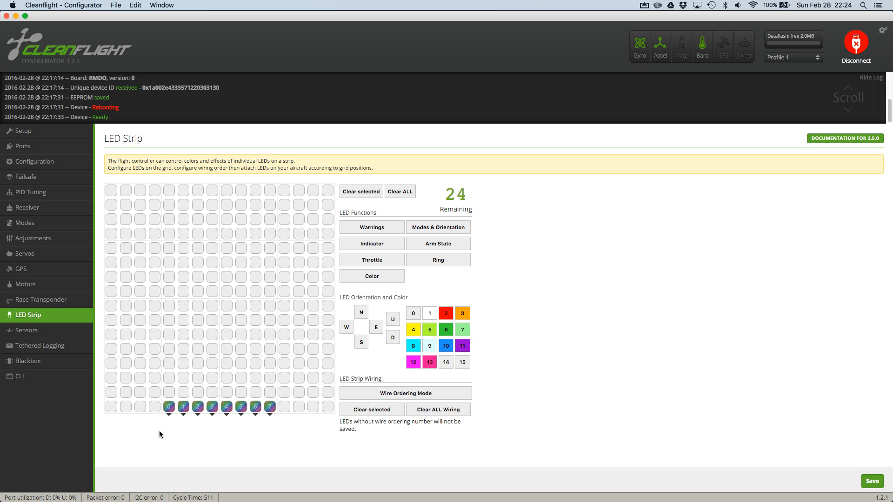
{"action": "left_click", "coordinate": [169, 408]}
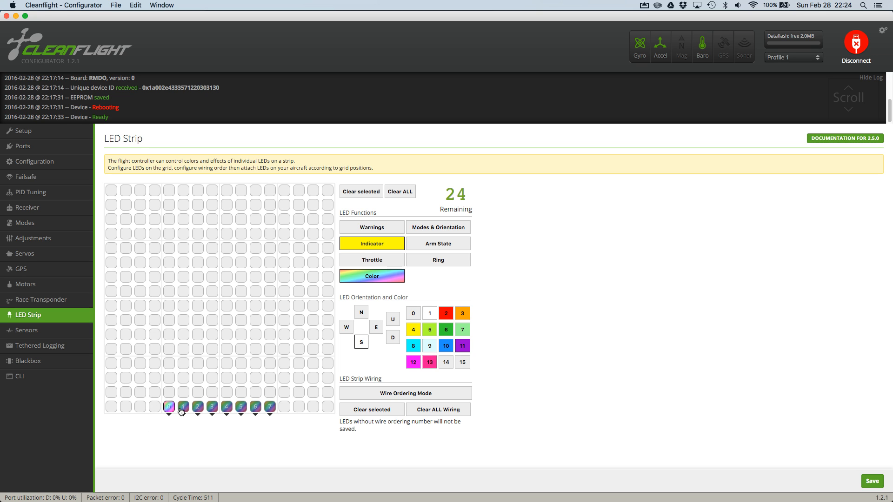
{"action": "left_click", "coordinate": [182, 409]}
{"action": "left_click", "coordinate": [168, 409]}
{"action": "left_click", "coordinate": [183, 409]}
{"action": "left_click", "coordinate": [169, 408]}
{"action": "left_click", "coordinate": [182, 409]}
{"action": "left_click", "coordinate": [198, 408]}
{"action": "left_click", "coordinate": [212, 409]}
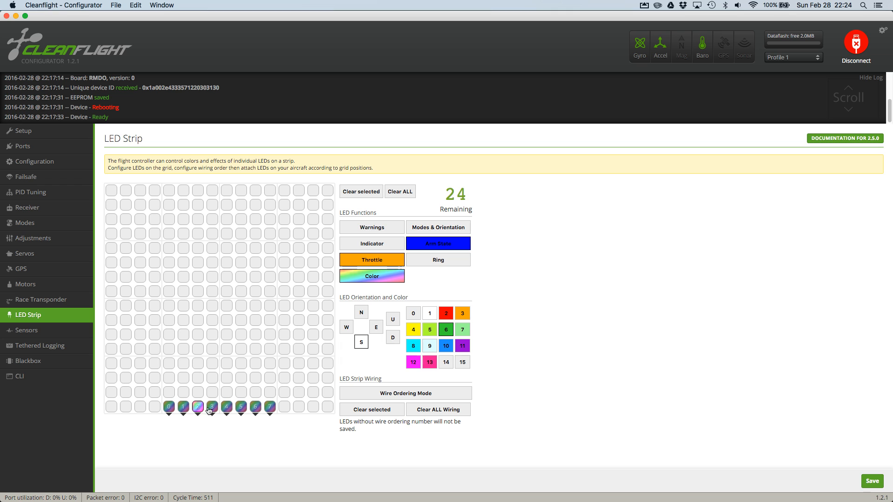
{"action": "left_click", "coordinate": [226, 409]}
{"action": "left_click", "coordinate": [241, 408]}
{"action": "left_click", "coordinate": [255, 409]}
{"action": "left_click", "coordinate": [269, 409]}
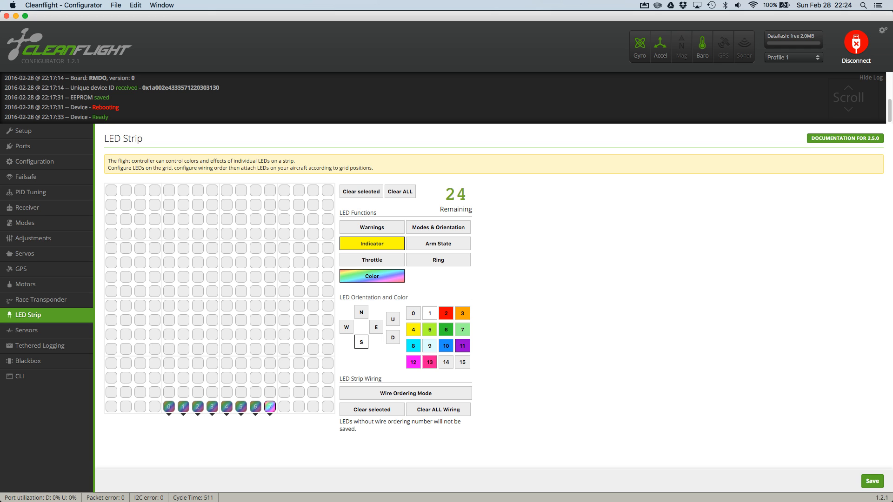
- Look over the Sensors, Tethered Logging and Blackbox pages
{"action": "left_click", "coordinate": [17, 331]}
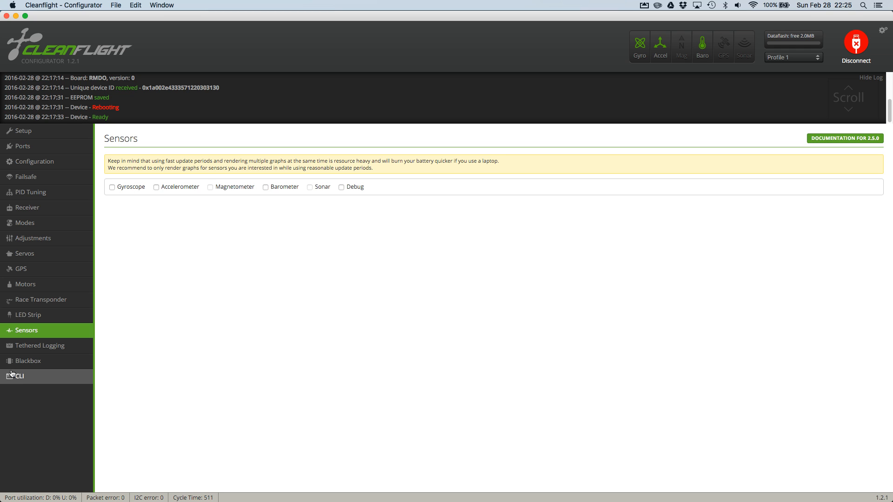
{"action": "left_click", "coordinate": [45, 350]}
{"action": "left_click", "coordinate": [24, 333]}
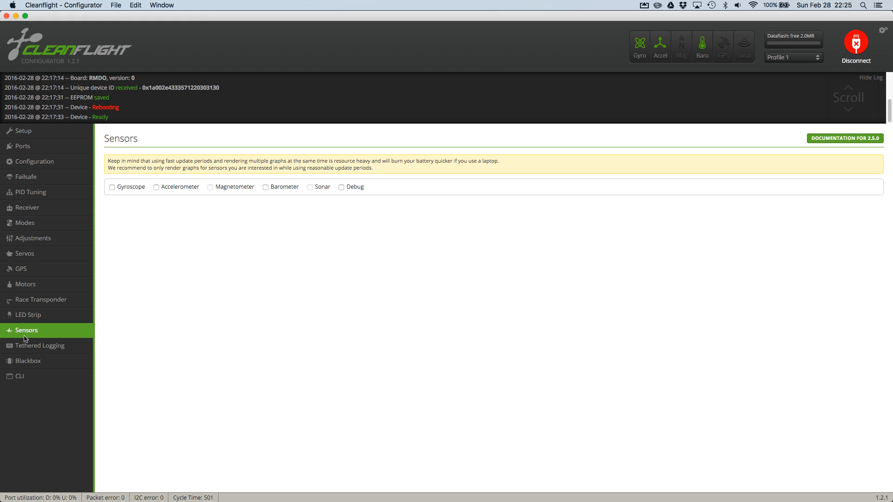
{"action": "left_click", "coordinate": [18, 345]}
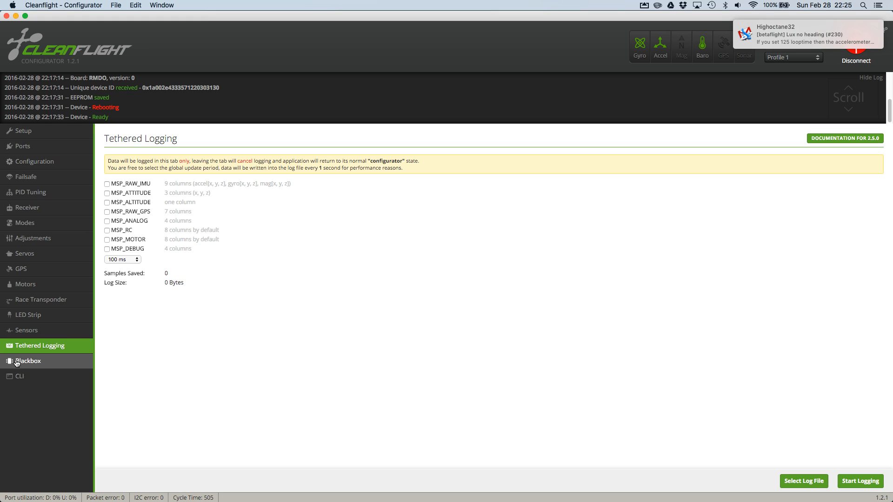
{"action": "left_click", "coordinate": [21, 359]}
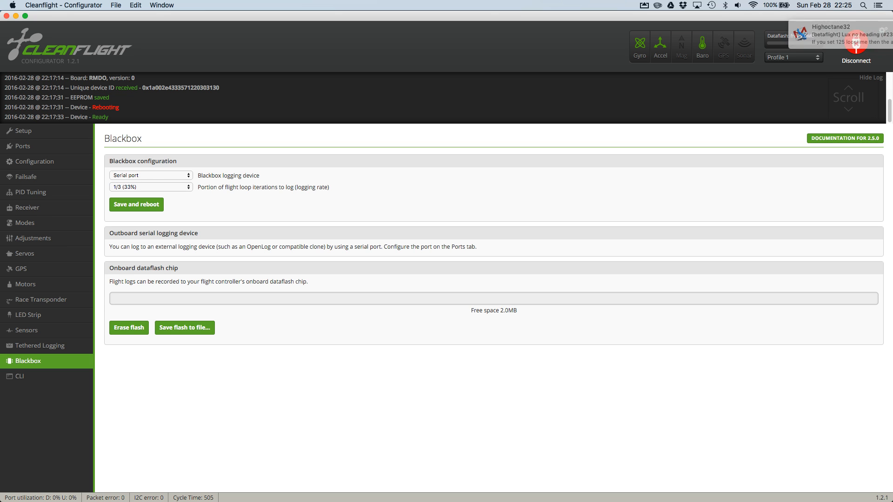
- Enable Blackbox logging at 250000 baud on UART1 in the port settings, and save and reboot
{"action": "left_click", "coordinate": [24, 165]}
{"action": "left_click", "coordinate": [23, 148]}
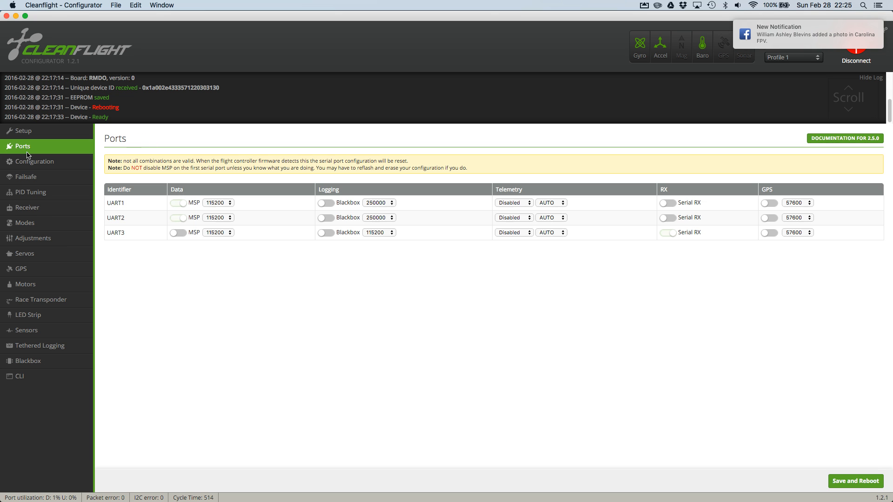
{"action": "left_click", "coordinate": [326, 202]}
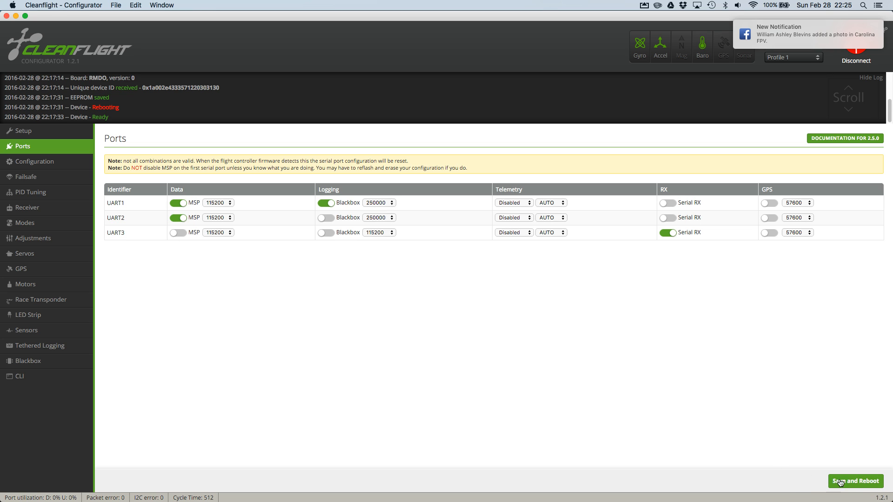
{"action": "left_click", "coordinate": [854, 484]}
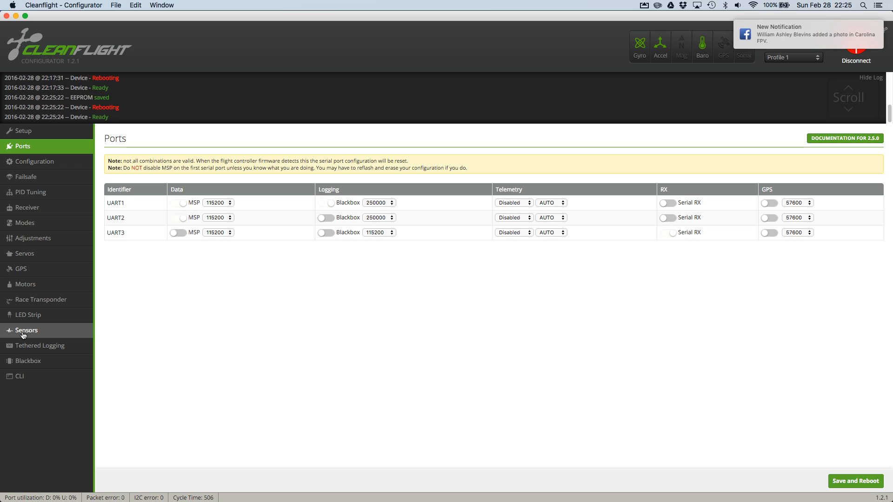
- Review the Blackbox logging configuration, the Setup page and the saved UART port assignments
{"action": "left_click", "coordinate": [21, 363]}
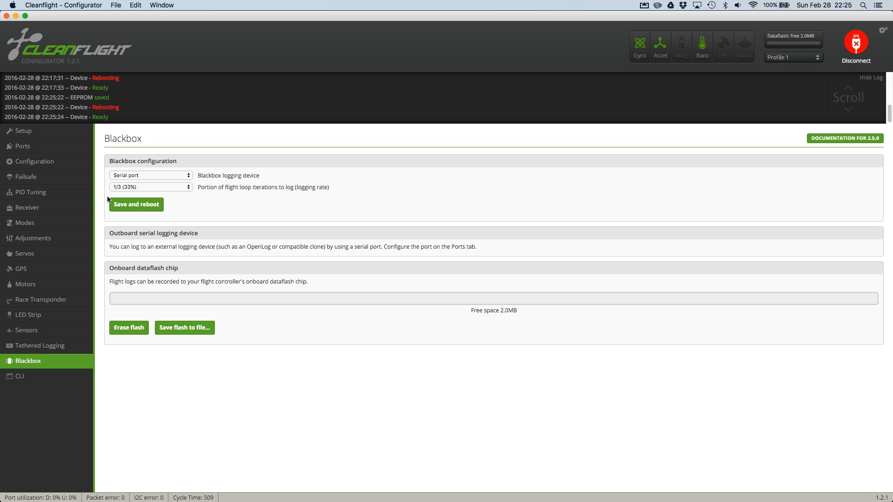
{"action": "left_click", "coordinate": [28, 133]}
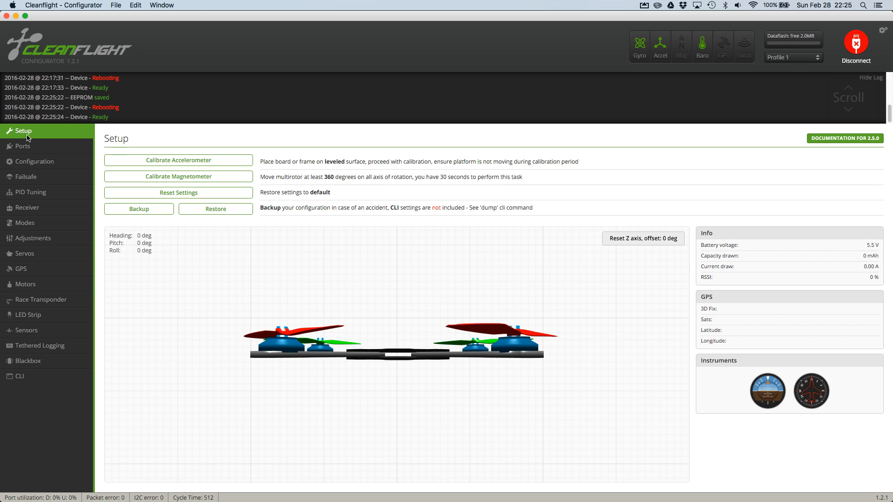
{"action": "left_click", "coordinate": [29, 147]}
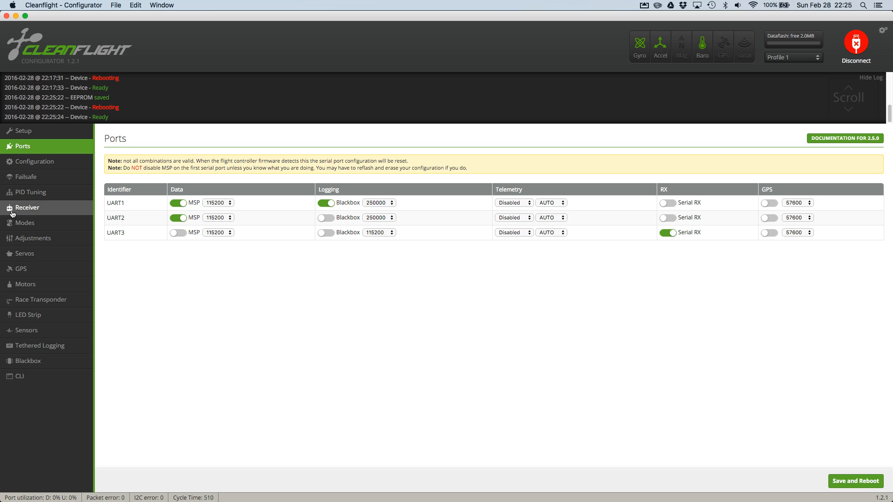
- Review the enabled features in the configuration settings and the UART port assignments
{"action": "left_click", "coordinate": [23, 163]}
{"action": "scroll", "coordinate": [308, 346], "scroll_direction": "down", "scroll_amount": 15}
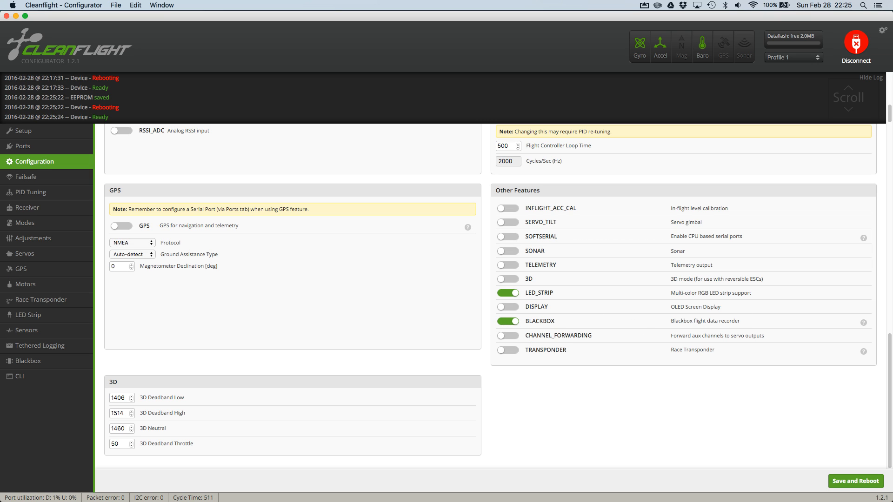
{"action": "left_click", "coordinate": [52, 146]}
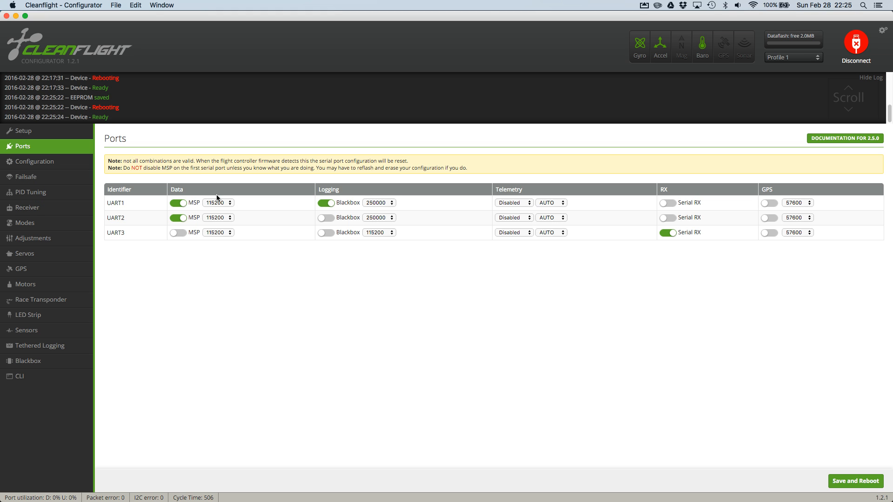
- Try On-board dataflash chip as the Blackbox logging device with logging rates of 1/1 (100%) and 1/2 (50%)
{"action": "left_click", "coordinate": [24, 360]}
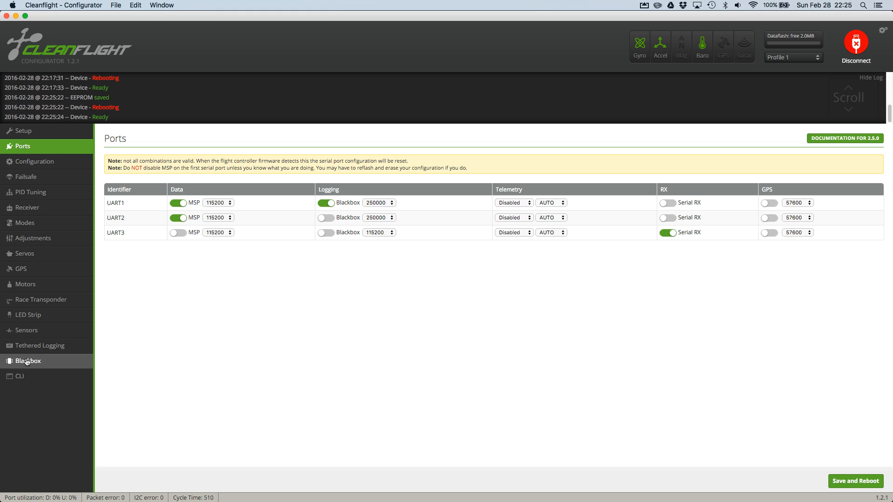
{"action": "left_click", "coordinate": [150, 176]}
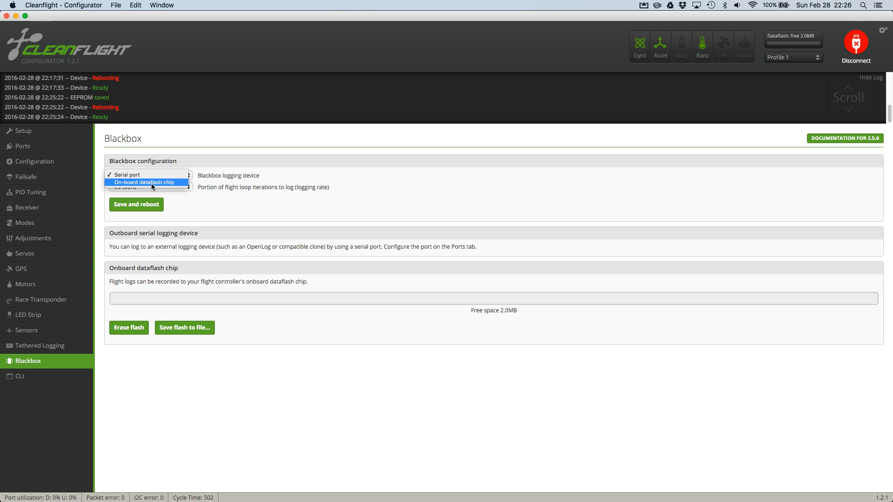
{"action": "left_click", "coordinate": [205, 151]}
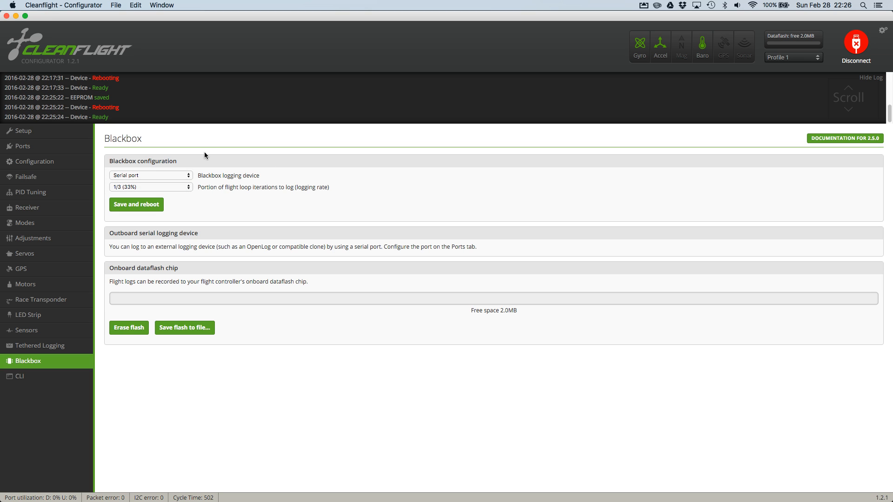
{"action": "left_click", "coordinate": [126, 175]}
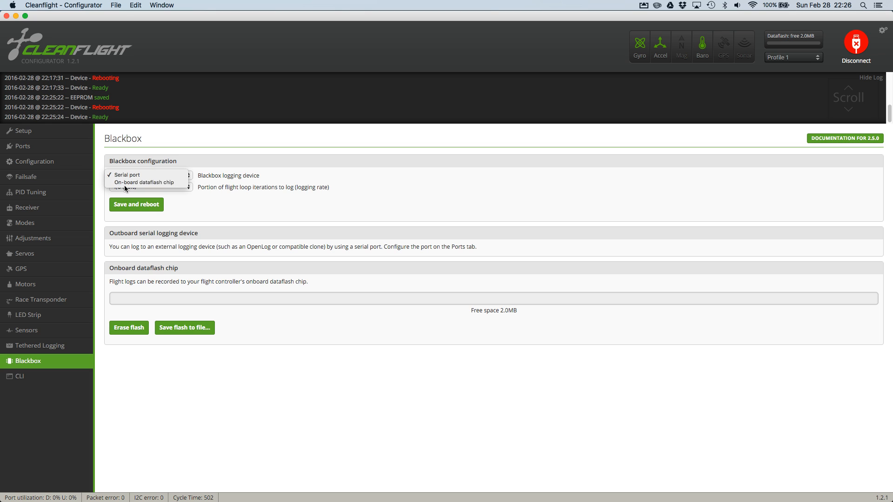
{"action": "left_click", "coordinate": [124, 183]}
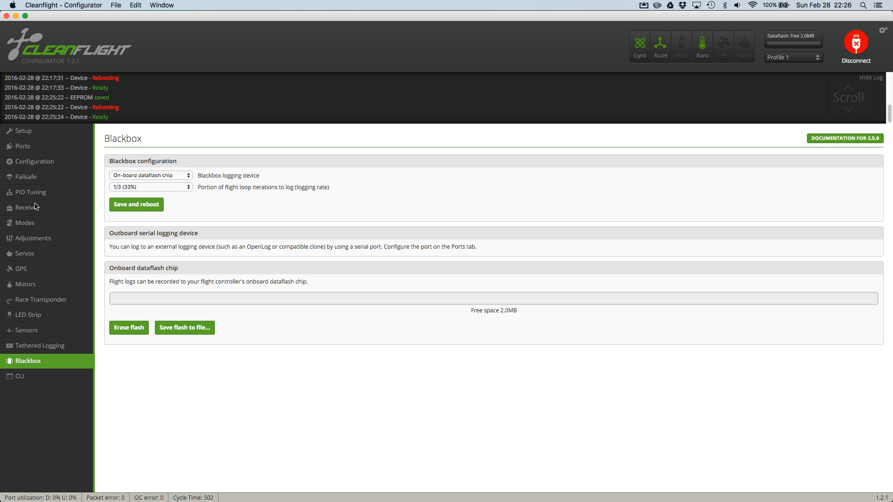
{"action": "left_click", "coordinate": [140, 186]}
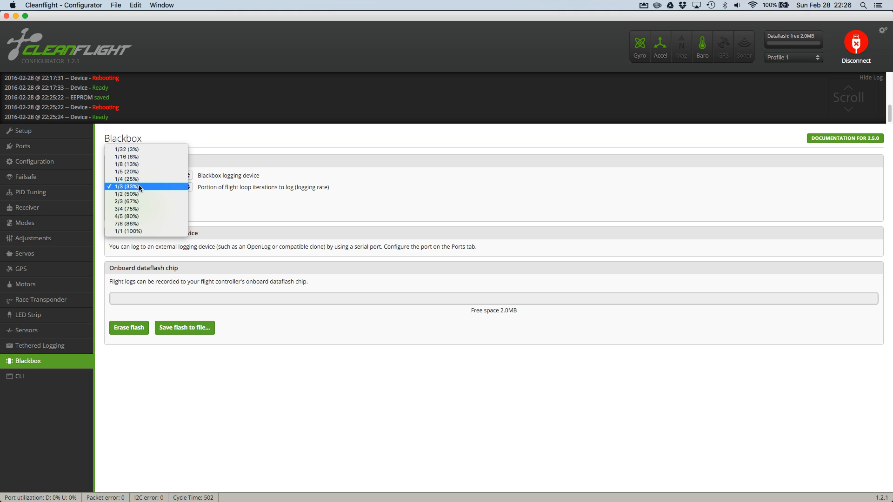
{"action": "left_click", "coordinate": [122, 231]}
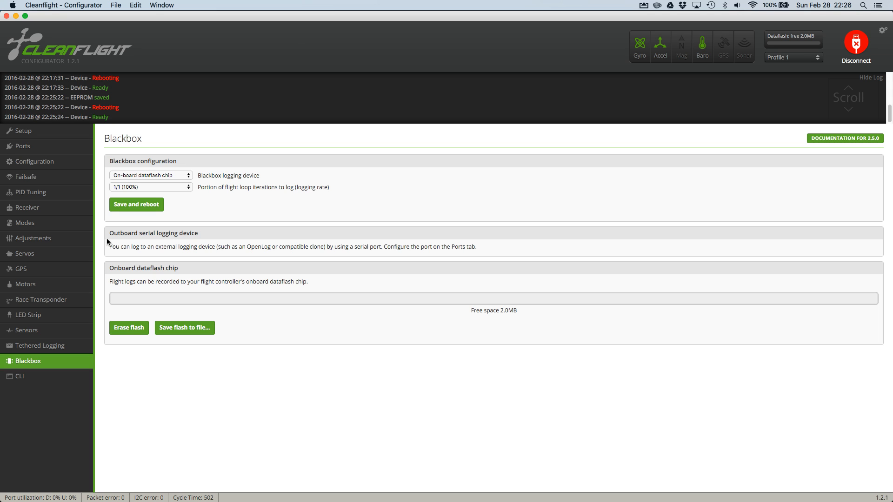
{"action": "left_click", "coordinate": [127, 187]}
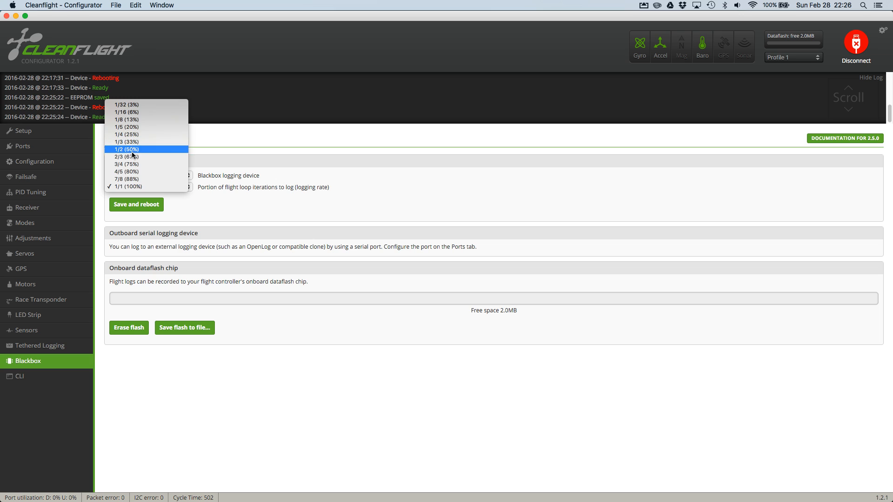
{"action": "left_click", "coordinate": [186, 274]}
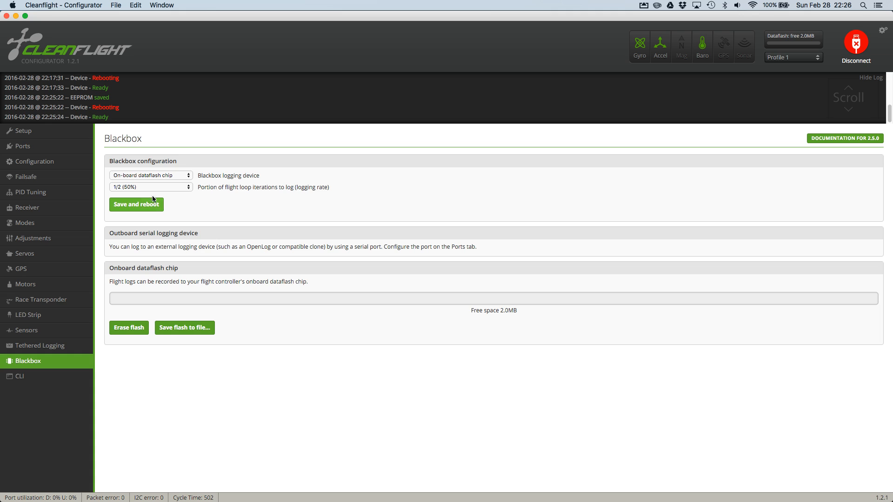
- Set the Blackbox logging device to Serial port and the logging rate to 1/3 (33%), and save and reboot
{"action": "left_click", "coordinate": [135, 175]}
{"action": "left_click", "coordinate": [128, 172]}
{"action": "left_click", "coordinate": [126, 187]}
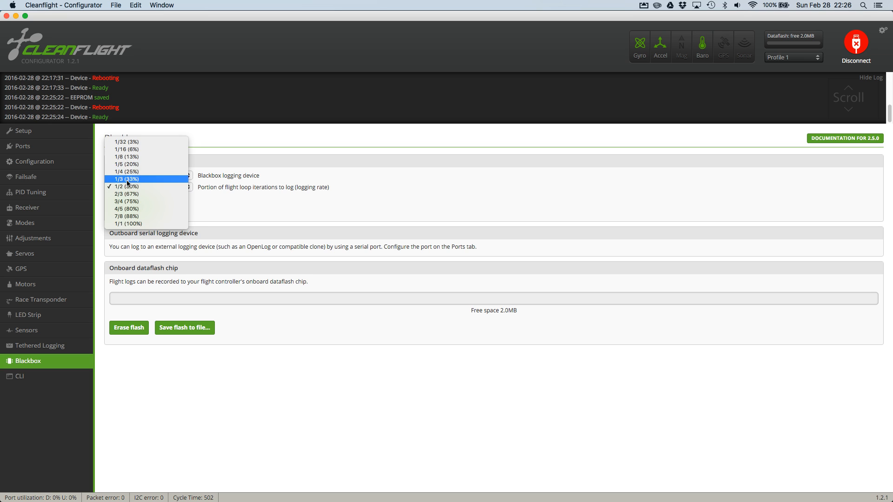
{"action": "left_click", "coordinate": [129, 180]}
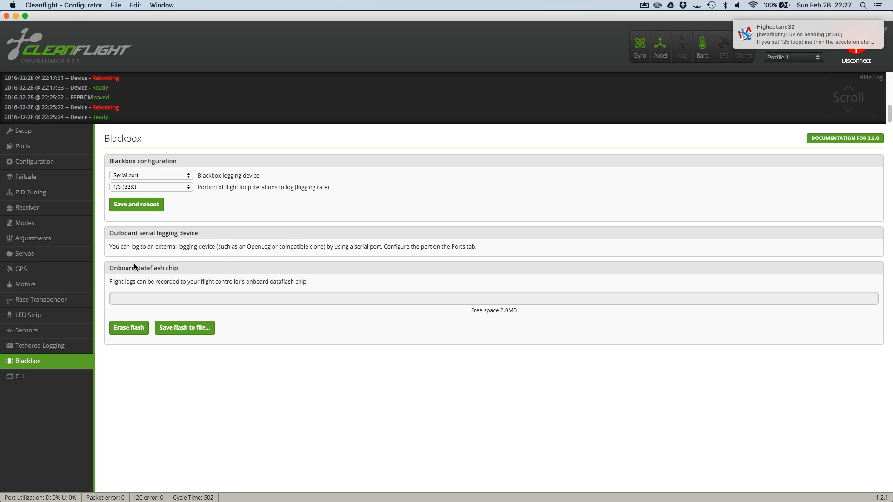
{"action": "left_click", "coordinate": [137, 209]}
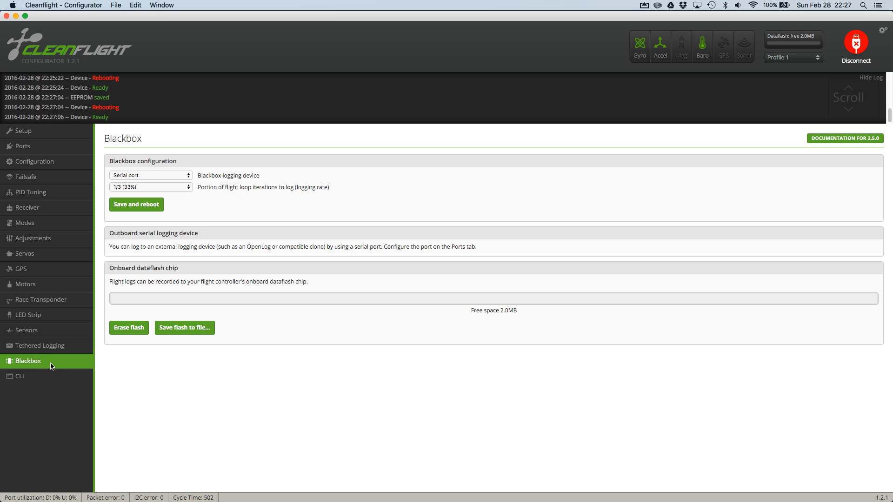
- Enter CLI mode and run the status command
{"action": "left_click", "coordinate": [29, 374]}
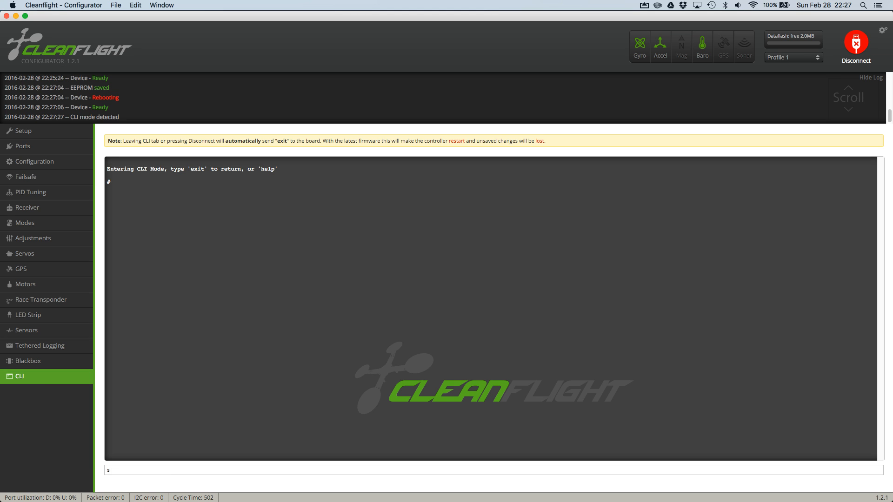
{"action": "key", "text": "BackSpace"}
{"action": "type", "text": "s"}
{"action": "key", "text": "Return"}
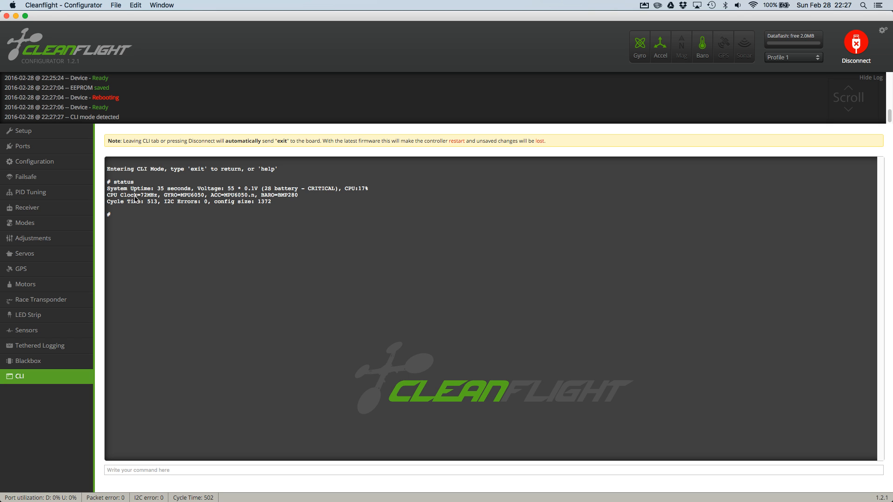
- Examine the battery voltage, CPU load, clock, detected sensors, cycle time, I2C errors and config size in the status output
{"action": "mouse_move", "coordinate": [174, 189]}
{"action": "left_mouse_down"}
{"action": "mouse_move", "coordinate": [151, 189]}
{"action": "mouse_move", "coordinate": [179, 196]}
{"action": "mouse_move", "coordinate": [158, 191]}
{"action": "left_mouse_up"}
{"action": "mouse_move", "coordinate": [228, 189]}
{"action": "left_mouse_down"}
{"action": "mouse_move", "coordinate": [272, 191]}
{"action": "mouse_move", "coordinate": [236, 189]}
{"action": "mouse_move", "coordinate": [249, 195]}
{"action": "mouse_move", "coordinate": [240, 196]}
{"action": "left_mouse_up"}
{"action": "left_click", "coordinate": [350, 190]}
{"action": "left_click_drag", "start_coordinate": [348, 190], "coordinate": [366, 194]}
{"action": "left_click", "coordinate": [365, 194]}
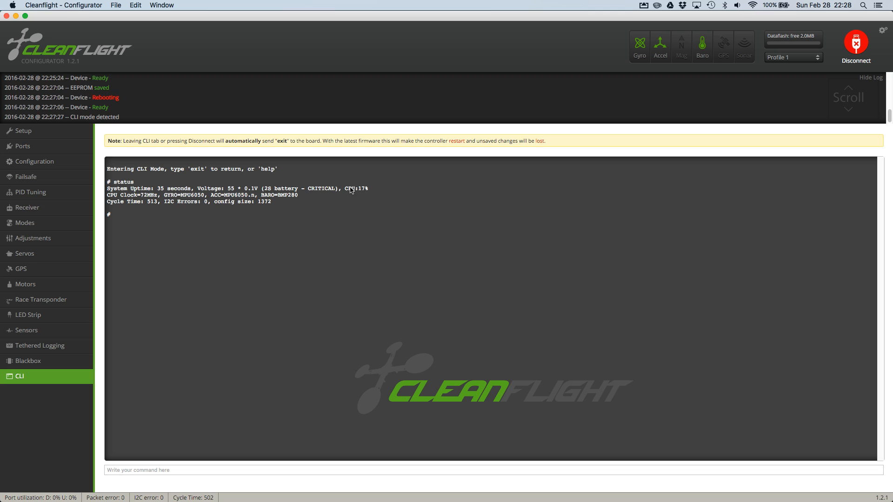
{"action": "left_click_drag", "start_coordinate": [347, 191], "coordinate": [369, 192]}
{"action": "left_click_drag", "start_coordinate": [120, 196], "coordinate": [166, 199]}
{"action": "left_click_drag", "start_coordinate": [262, 195], "coordinate": [298, 197]}
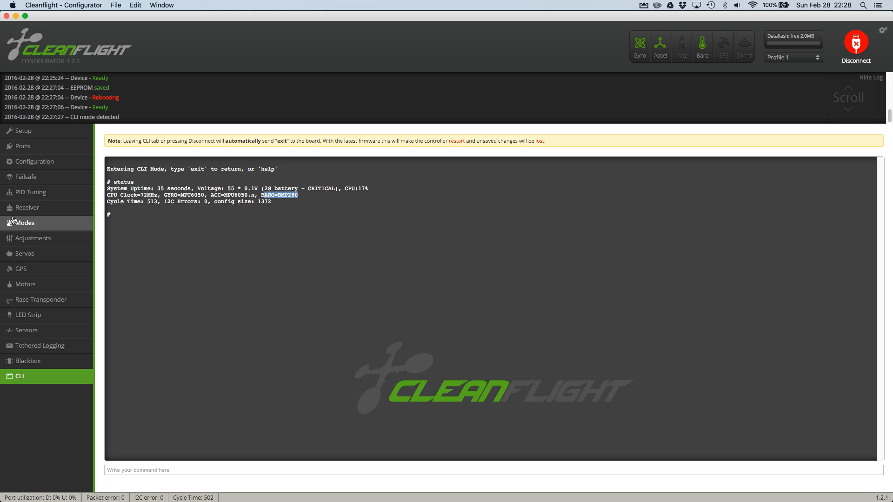
{"action": "left_click_drag", "start_coordinate": [148, 202], "coordinate": [175, 205]}
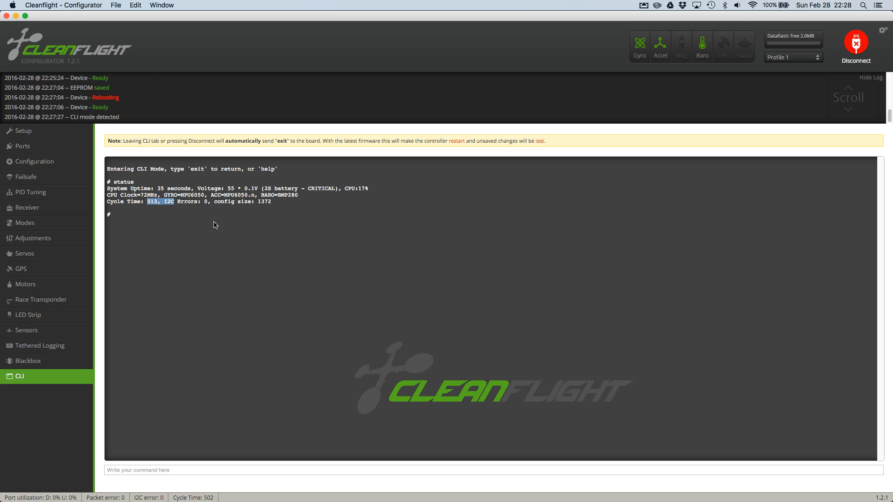
{"action": "left_click", "coordinate": [181, 205]}
{"action": "left_click_drag", "start_coordinate": [204, 203], "coordinate": [273, 204]}
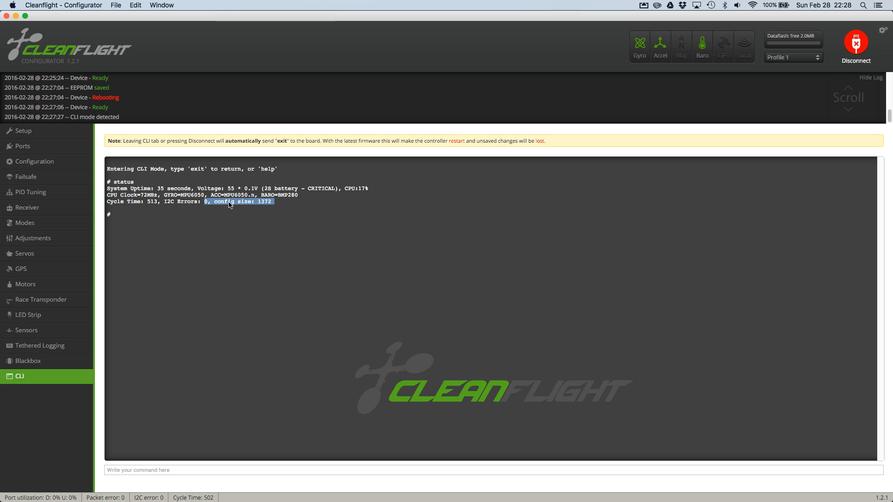
{"action": "left_click", "coordinate": [231, 205]}
- Run the dump command and look over the listed mixer, feature, serial and LED settings
{"action": "left_click", "coordinate": [135, 472]}
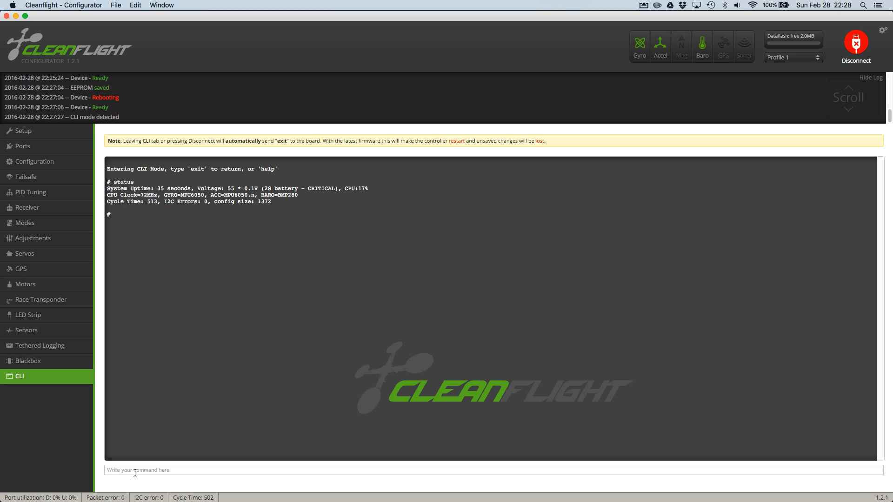
{"action": "type", "text": "du"}
{"action": "key", "text": "BackSpace"}
{"action": "type", "text": "dump"}
{"action": "key", "text": "Return"}
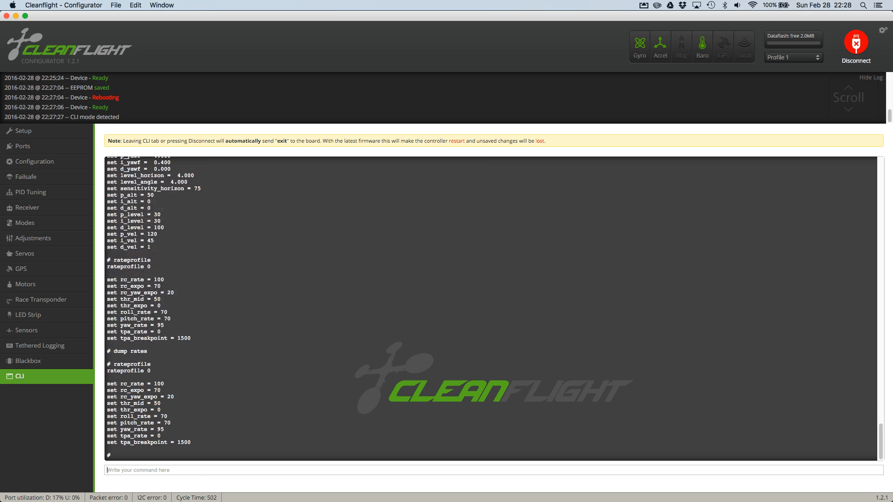
{"action": "scroll", "coordinate": [177, 372], "scroll_direction": "up", "scroll_amount": 20}
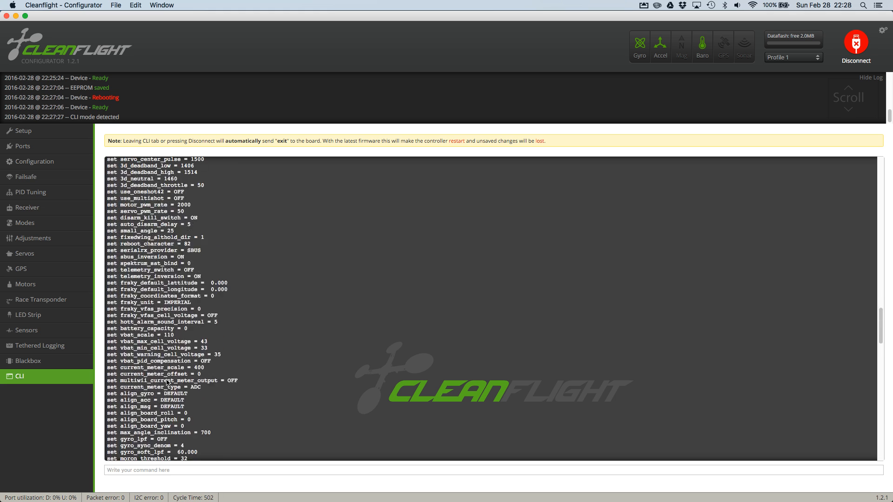
{"action": "scroll", "coordinate": [177, 372], "scroll_direction": "up", "scroll_amount": 10}
{"action": "scroll", "coordinate": [176, 374], "scroll_direction": "down", "scroll_amount": 10}
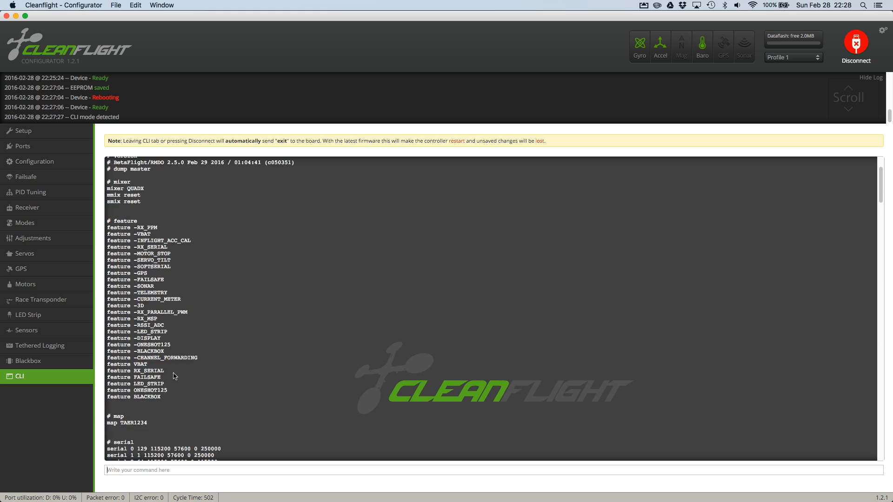
{"action": "scroll", "coordinate": [175, 376], "scroll_direction": "down", "scroll_amount": 15}
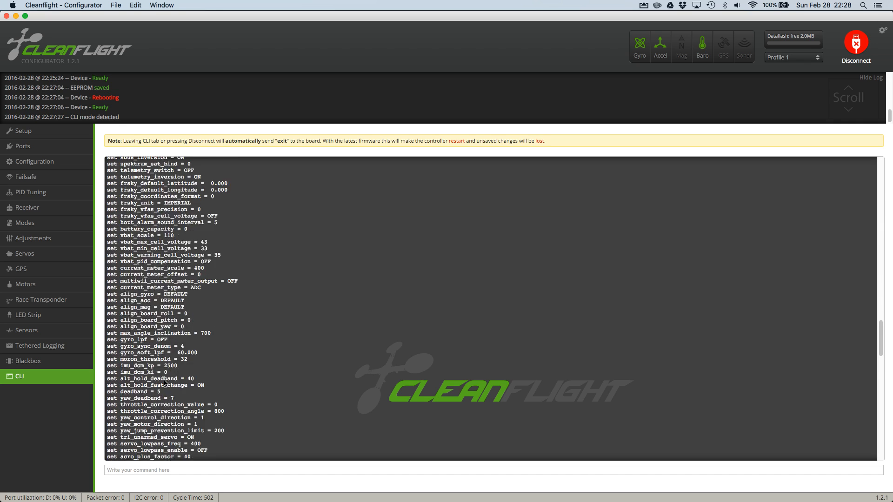
{"action": "scroll", "coordinate": [150, 387], "scroll_direction": "up", "scroll_amount": 20}
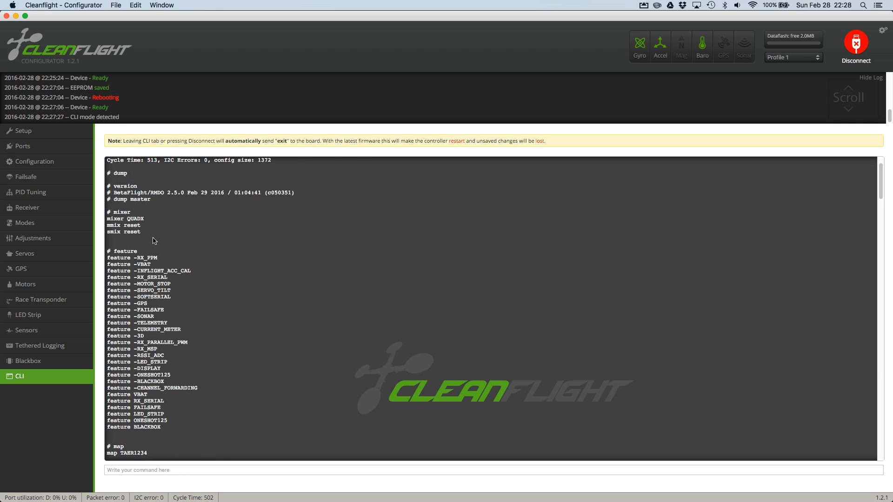
{"action": "scroll", "coordinate": [152, 242], "scroll_direction": "down", "scroll_amount": 5}
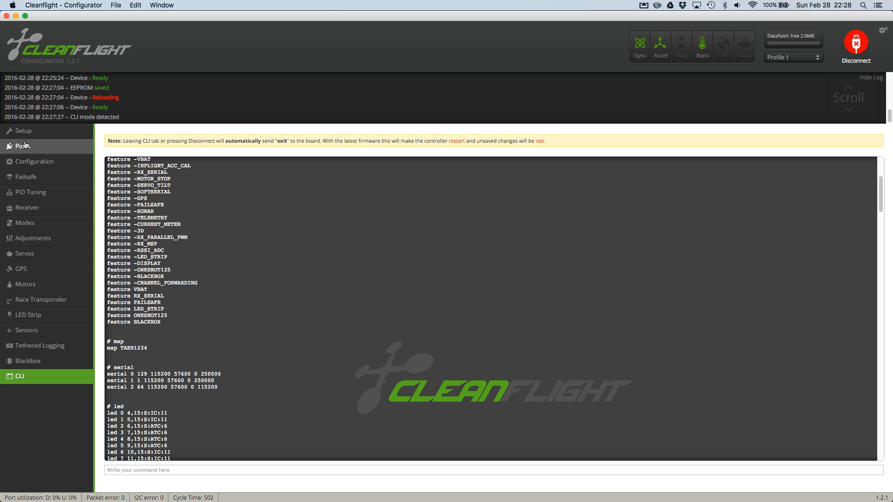
- Leave the CLI so the board reboots, re-enter CLI mode and run dump again
{"action": "left_click", "coordinate": [26, 161]}
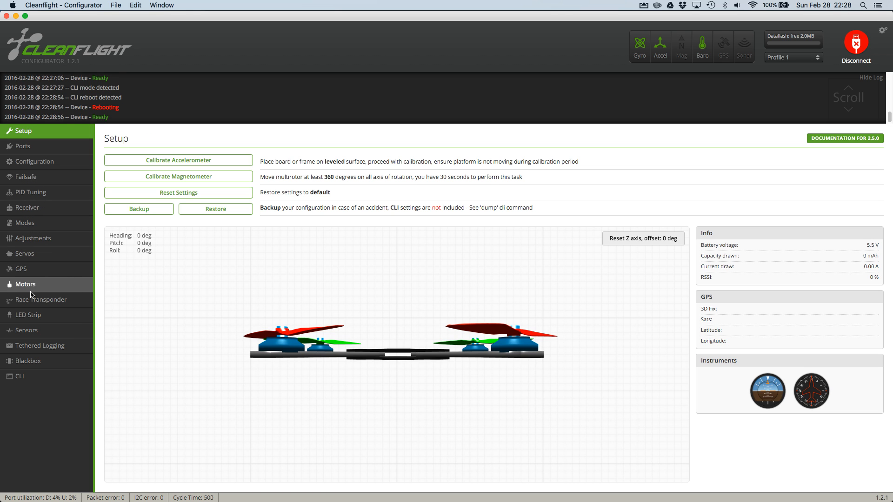
{"action": "left_click", "coordinate": [20, 376]}
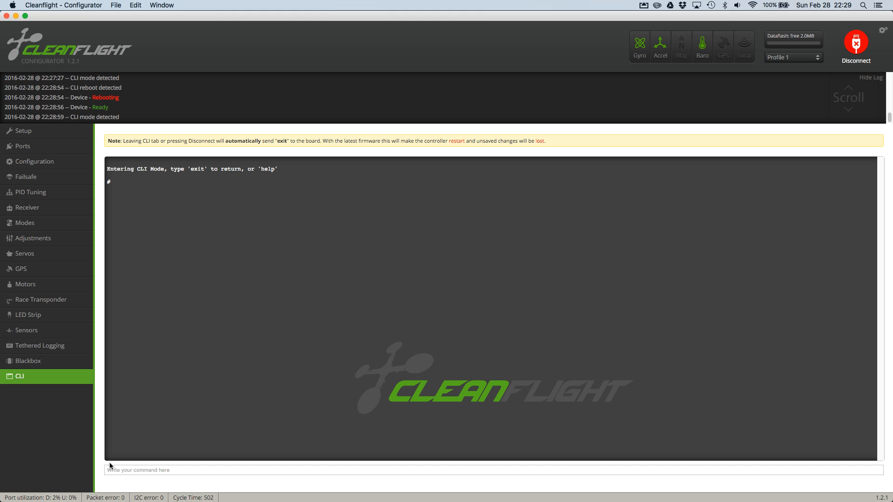
{"action": "type", "text": "dump"}
{"action": "key", "text": "Return"}
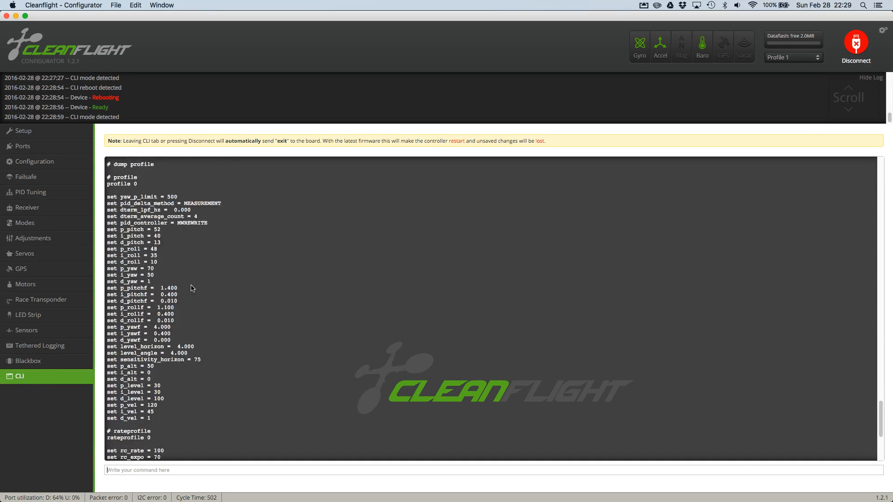
- Look through the dump output and examine the min_throttle, max_throttle and min_command settings
{"action": "scroll", "coordinate": [175, 249], "scroll_direction": "up", "scroll_amount": 5}
{"action": "scroll", "coordinate": [170, 250], "scroll_direction": "down", "scroll_amount": 6}
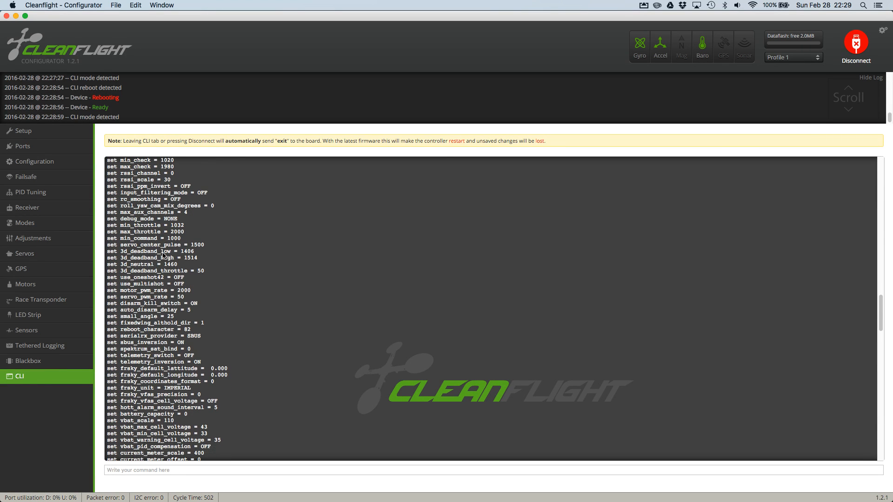
{"action": "scroll", "coordinate": [164, 256], "scroll_direction": "up", "scroll_amount": 1}
{"action": "scroll", "coordinate": [163, 255], "scroll_direction": "up", "scroll_amount": 15}
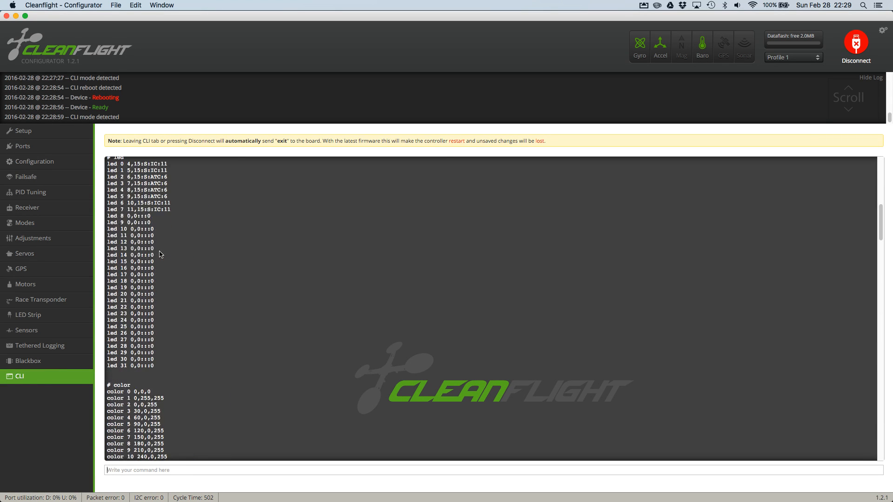
{"action": "scroll", "coordinate": [160, 254], "scroll_direction": "down", "scroll_amount": 15}
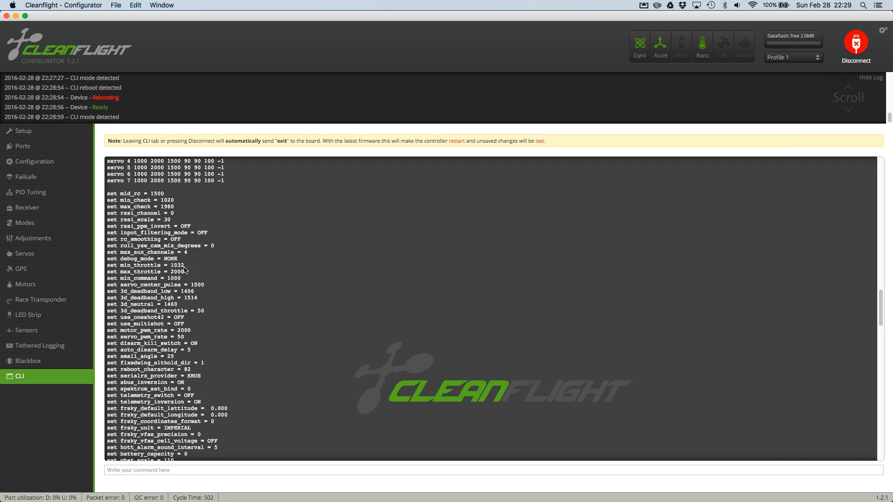
{"action": "left_click_drag", "start_coordinate": [186, 266], "coordinate": [110, 268]}
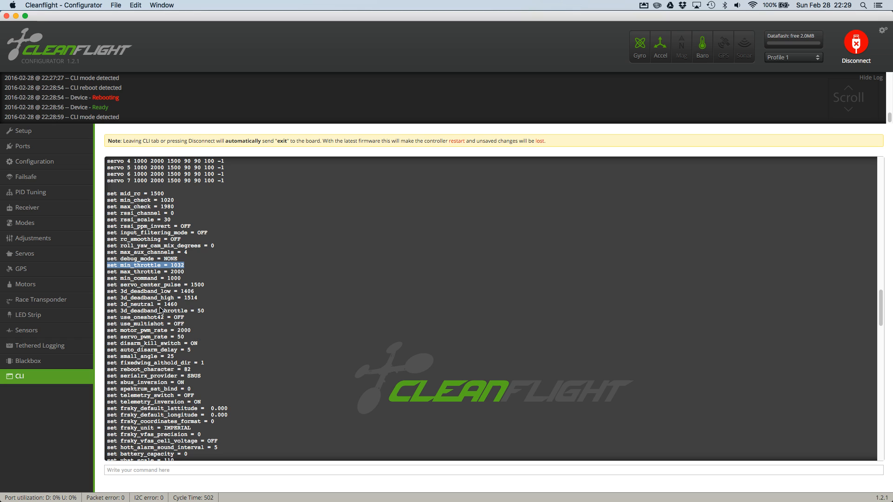
{"action": "left_click_drag", "start_coordinate": [181, 278], "coordinate": [116, 274]}
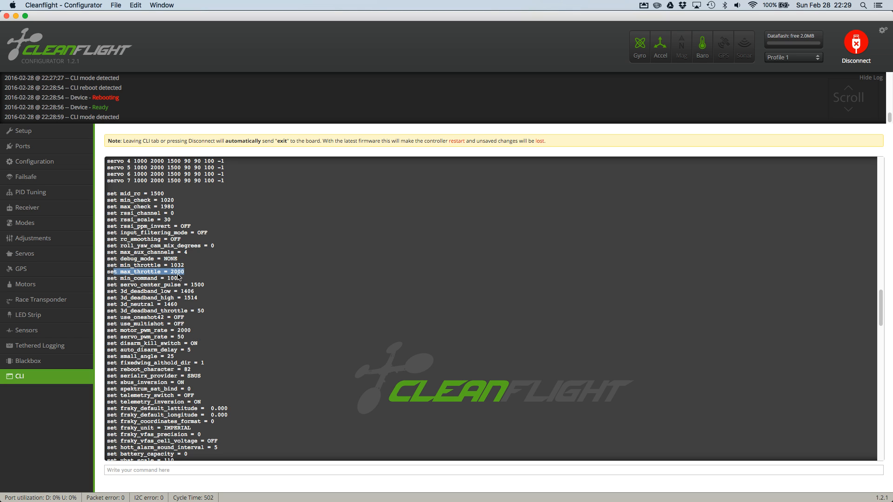
{"action": "left_click_drag", "start_coordinate": [184, 284], "coordinate": [118, 281]}
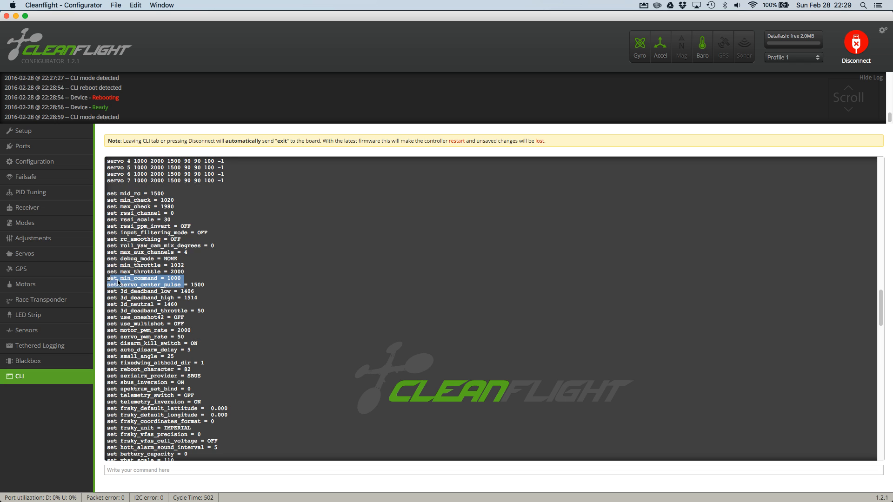
{"action": "left_click", "coordinate": [133, 291]}
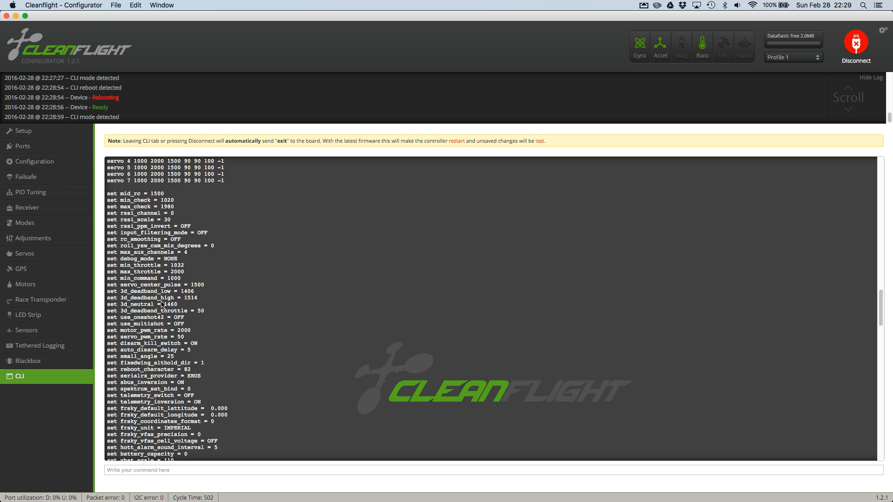
- Examine the remaining dump settings, from motor PWM rate and telemetry to battery voltage, gyro filter and failsafe
{"action": "scroll", "coordinate": [148, 319], "scroll_direction": "down", "scroll_amount": 5}
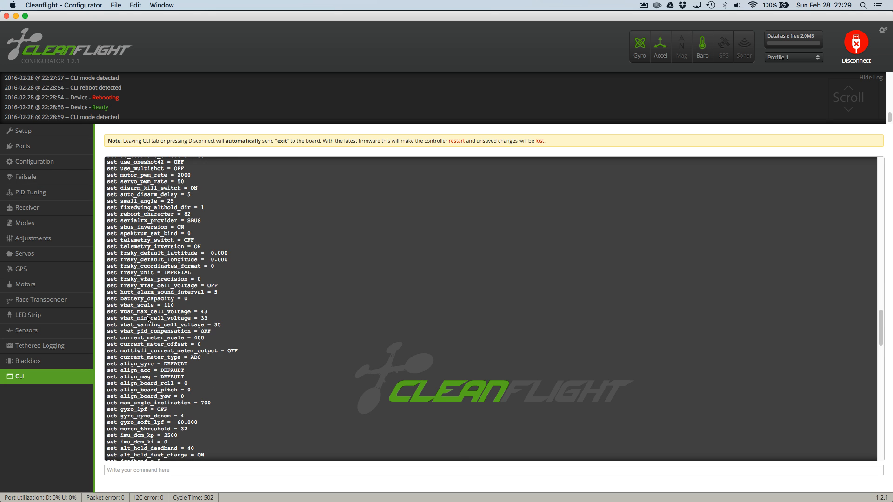
{"action": "scroll", "coordinate": [148, 319], "scroll_direction": "up", "scroll_amount": 7}
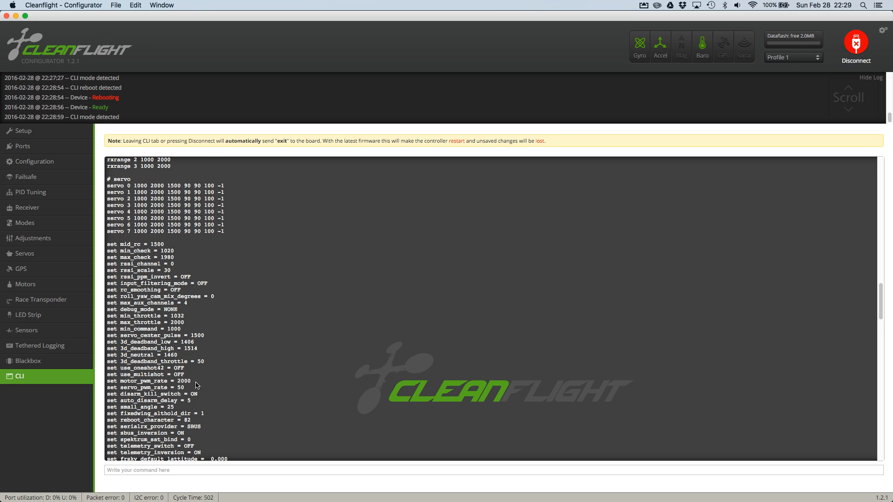
{"action": "scroll", "coordinate": [150, 349], "scroll_direction": "down", "scroll_amount": 15}
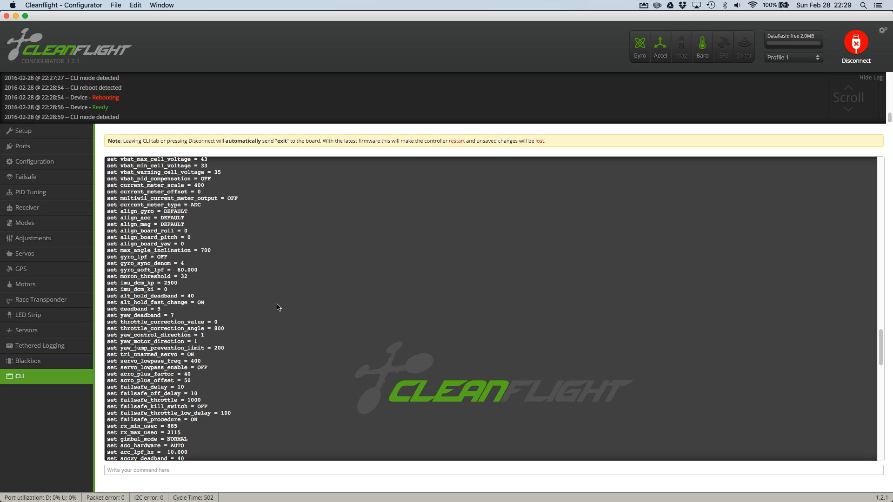
{"action": "scroll", "coordinate": [296, 296], "scroll_direction": "up", "scroll_amount": 10}
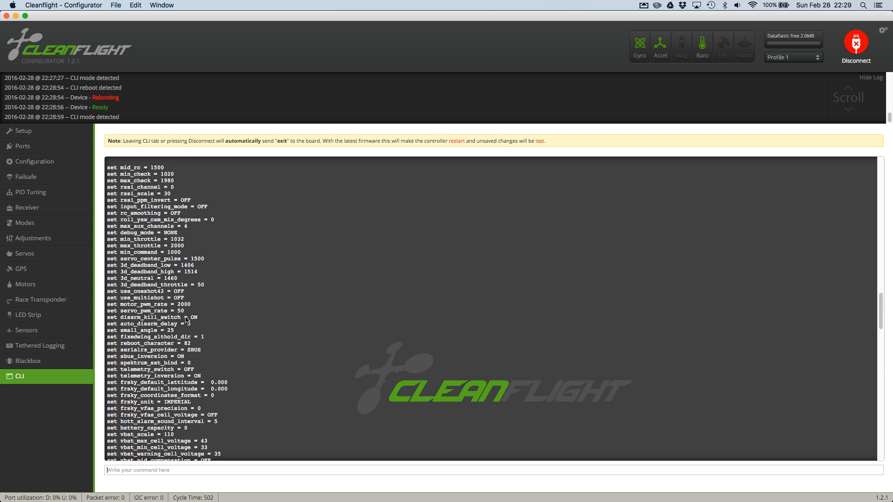
{"action": "scroll", "coordinate": [168, 307], "scroll_direction": "up", "scroll_amount": 1}
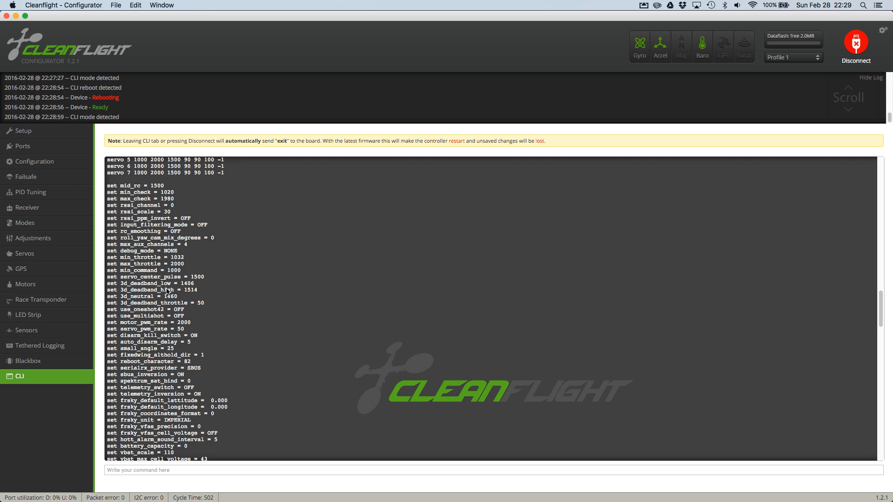
{"action": "scroll", "coordinate": [168, 286], "scroll_direction": "up", "scroll_amount": 1}
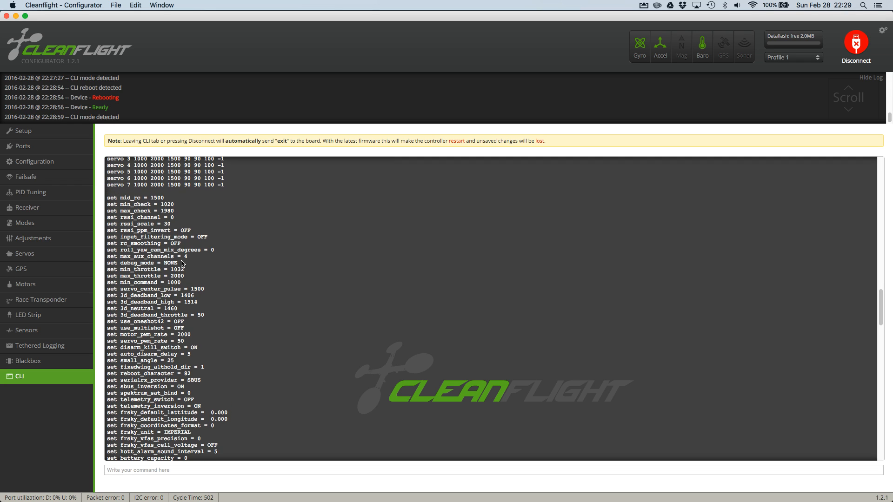
{"action": "scroll", "coordinate": [128, 321], "scroll_direction": "down", "scroll_amount": 10}
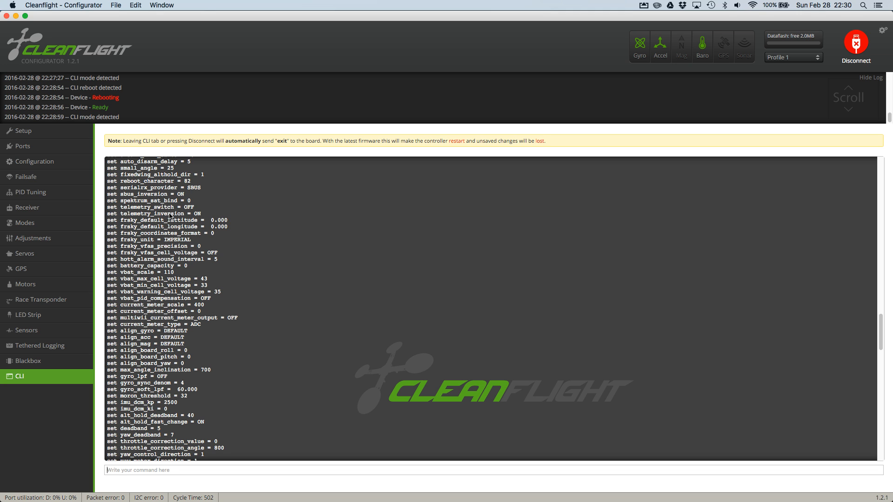
- Disconnect from the board, open the firmware flasher and enable a manual baud rate of 115200
{"action": "left_click", "coordinate": [856, 44]}
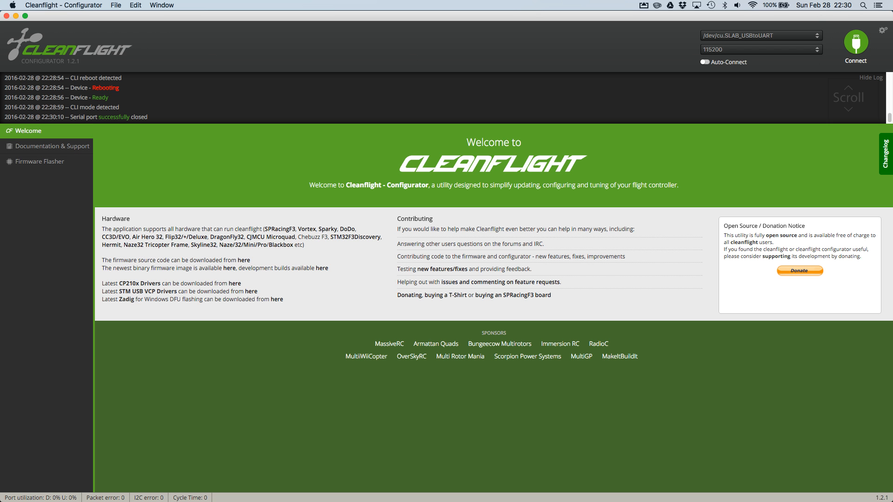
{"action": "left_click", "coordinate": [27, 164]}
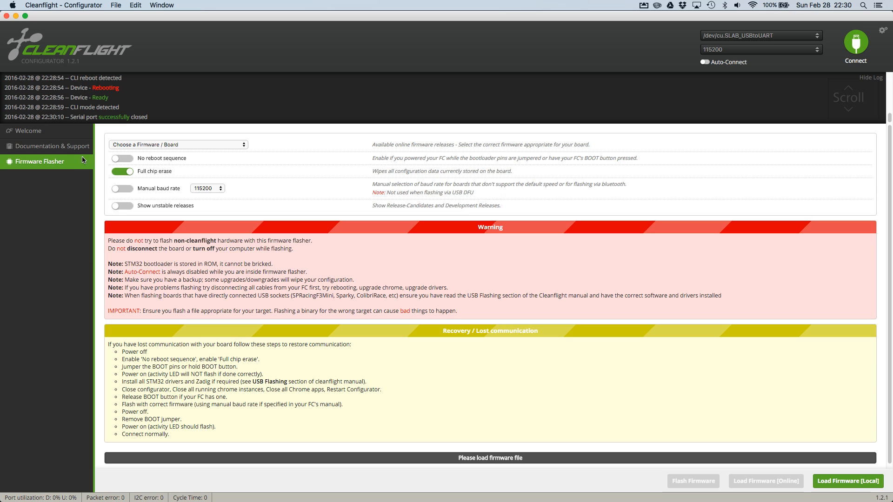
{"action": "left_click", "coordinate": [127, 192]}
{"action": "left_click", "coordinate": [206, 191]}
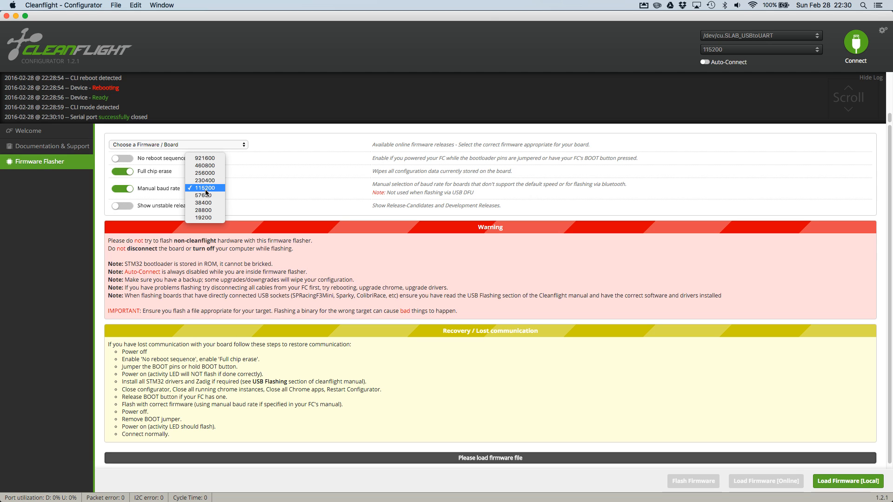
{"action": "left_click", "coordinate": [206, 187]}
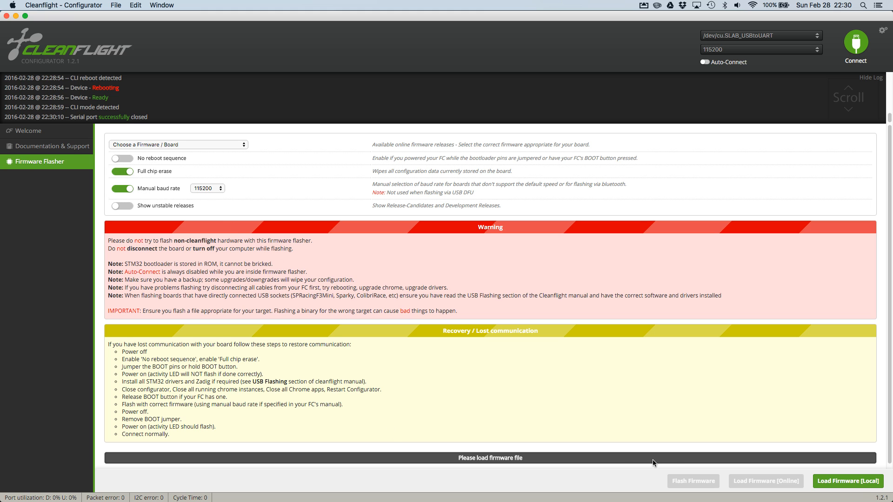
- Load the local firmware file betaflight_2.5.0_RMDO.hex from Downloads and flash it to the board
{"action": "left_click", "coordinate": [850, 484]}
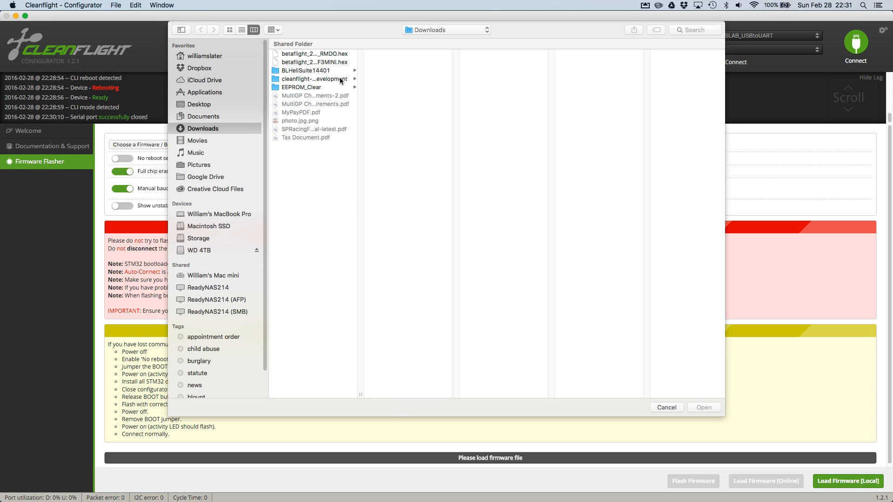
{"action": "left_click", "coordinate": [324, 54]}
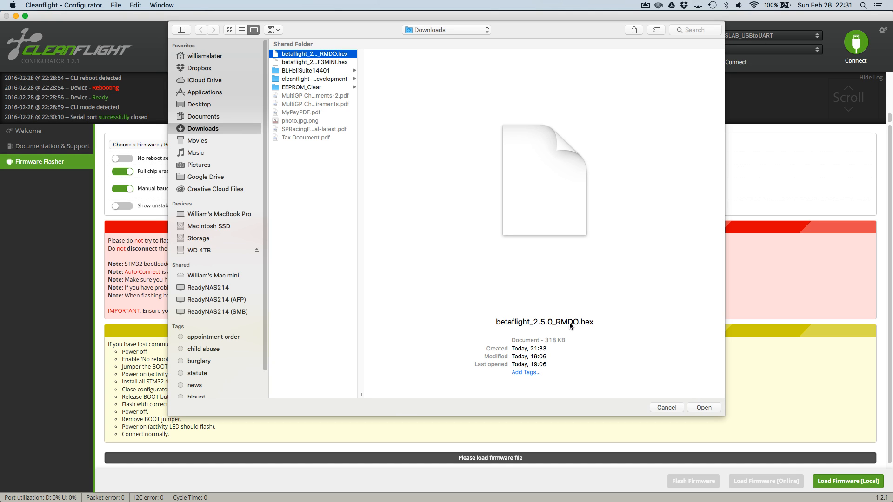
{"action": "left_click", "coordinate": [308, 63]}
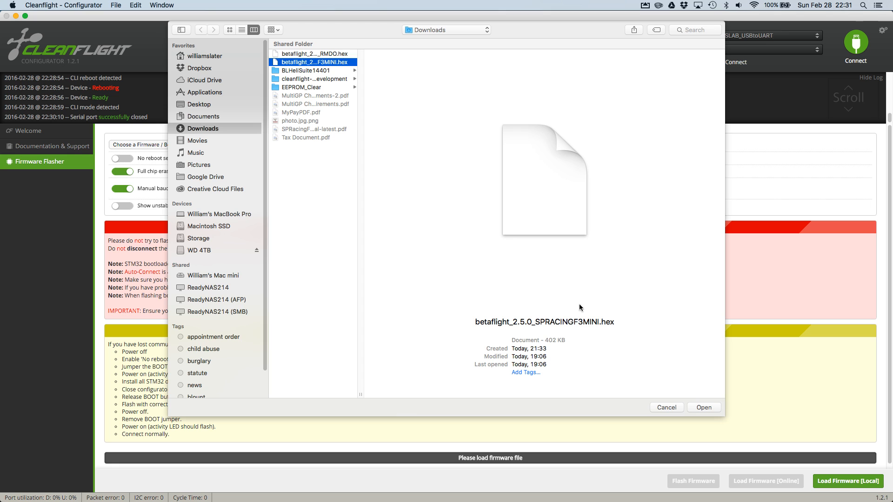
{"action": "left_click", "coordinate": [326, 54]}
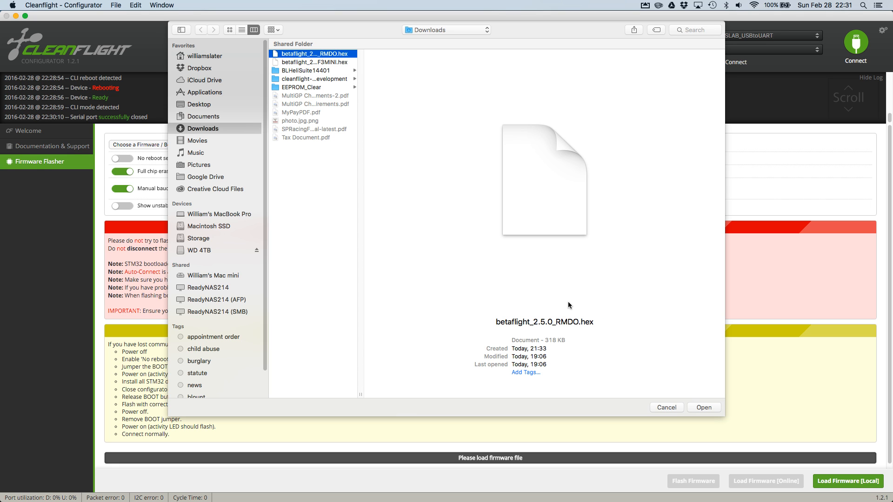
{"action": "left_click", "coordinate": [703, 408]}
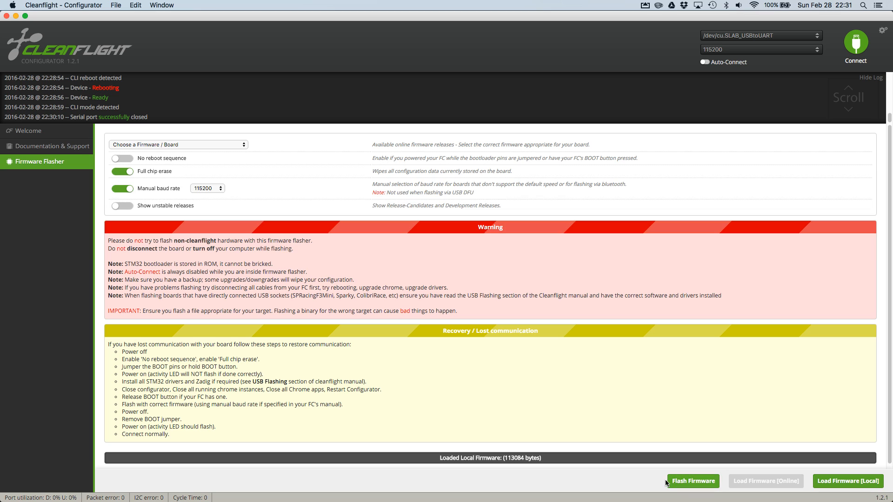
{"action": "scroll", "coordinate": [676, 481], "scroll_direction": "down", "scroll_amount": 1}
{"action": "left_click", "coordinate": [678, 482]}
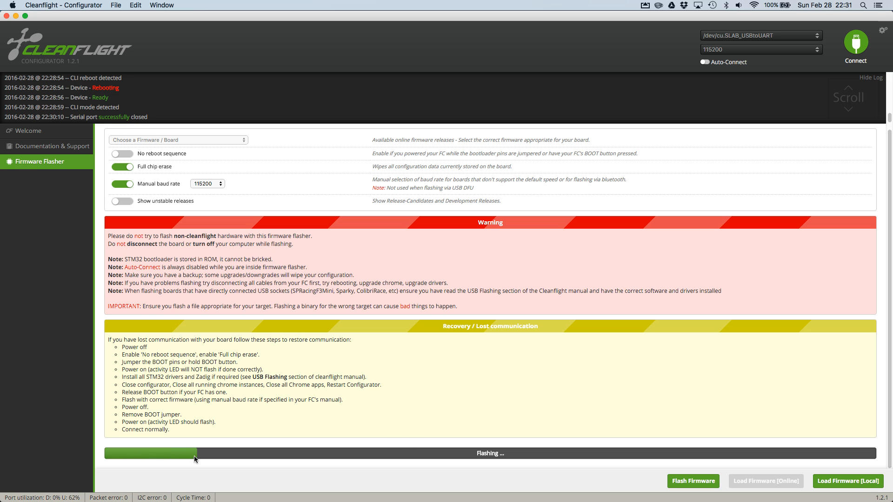
- Open Krieger Dump.txt from the Logs and Videos folder on the desktop and enlarge its window
{"action": "key", "text": "F11"}
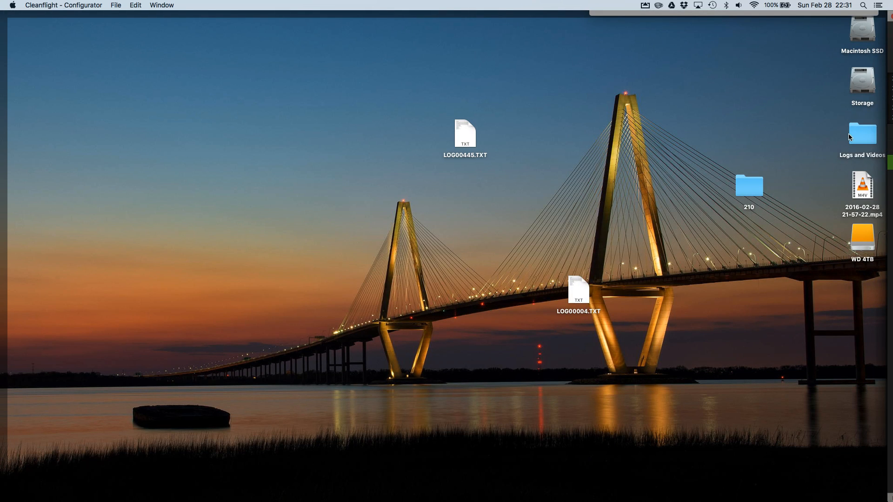
{"action": "double_click", "coordinate": [851, 134]}
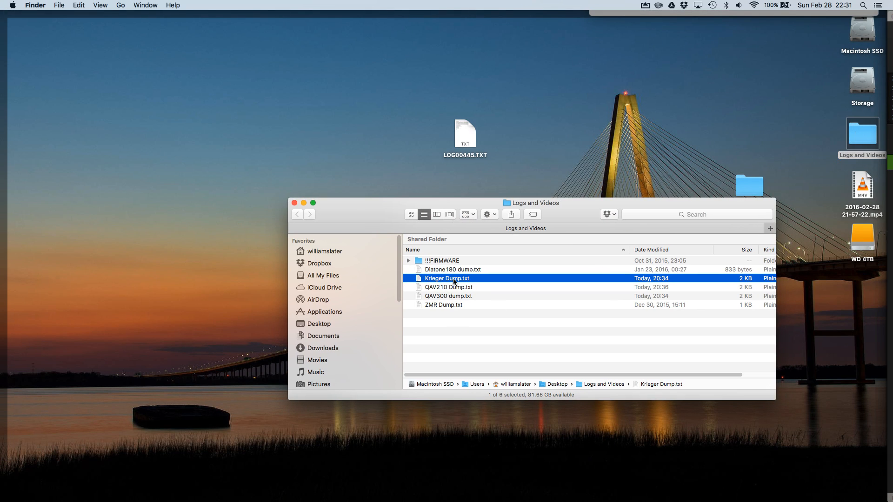
{"action": "double_click", "coordinate": [453, 279]}
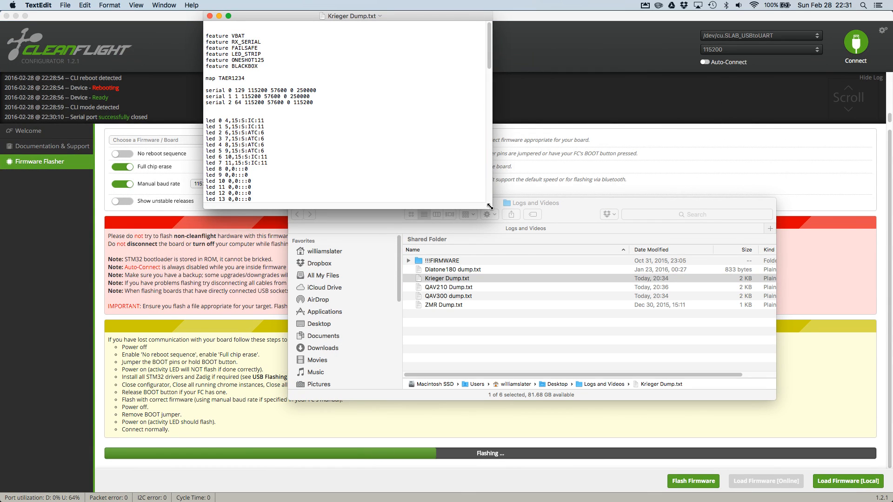
{"action": "left_click_drag", "start_coordinate": [491, 208], "coordinate": [616, 474]}
- Look through the saved feature, serial, LED, throttle, failsafe, aux, PID and rate commands in the dump file
{"action": "scroll", "coordinate": [288, 84], "scroll_direction": "down", "scroll_amount": 5}
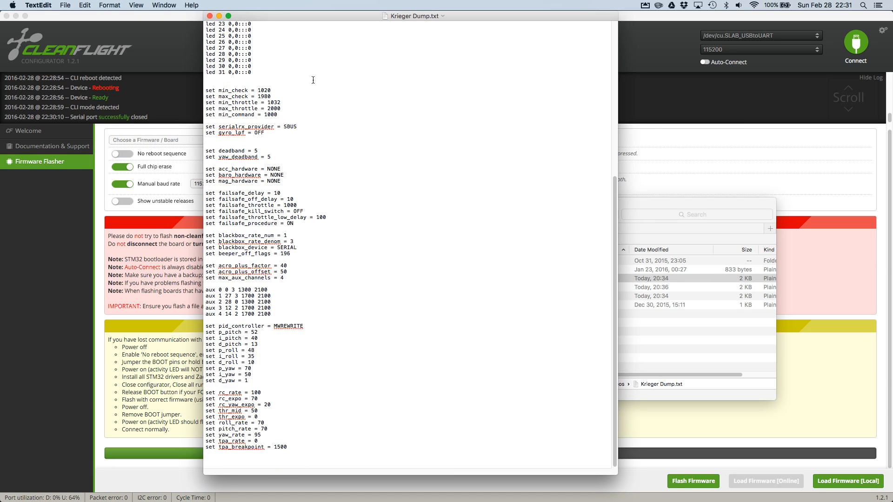
{"action": "scroll", "coordinate": [260, 86], "scroll_direction": "up", "scroll_amount": 5}
{"action": "scroll", "coordinate": [260, 86], "scroll_direction": "down", "scroll_amount": 5}
{"action": "scroll", "coordinate": [228, 318], "scroll_direction": "up", "scroll_amount": 5}
{"action": "scroll", "coordinate": [230, 203], "scroll_direction": "down", "scroll_amount": 5}
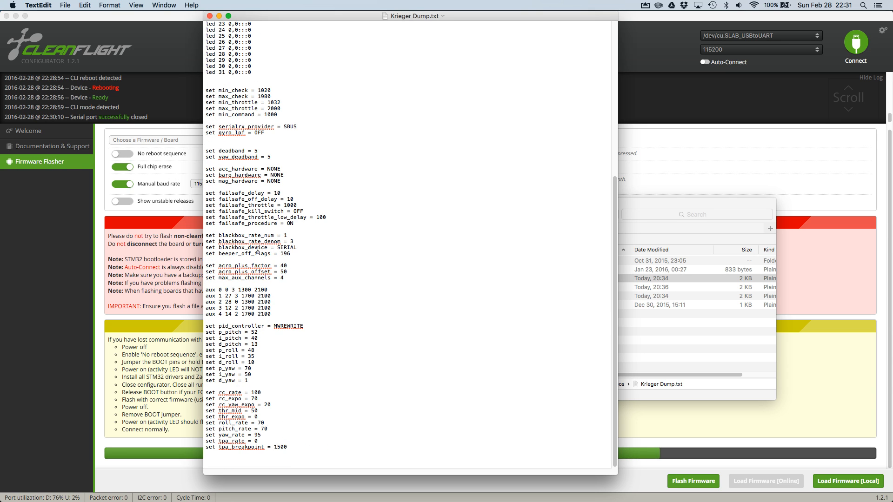
{"action": "scroll", "coordinate": [269, 244], "scroll_direction": "up", "scroll_amount": 5}
{"action": "scroll", "coordinate": [270, 241], "scroll_direction": "down", "scroll_amount": 5}
{"action": "scroll", "coordinate": [269, 240], "scroll_direction": "up", "scroll_amount": 5}
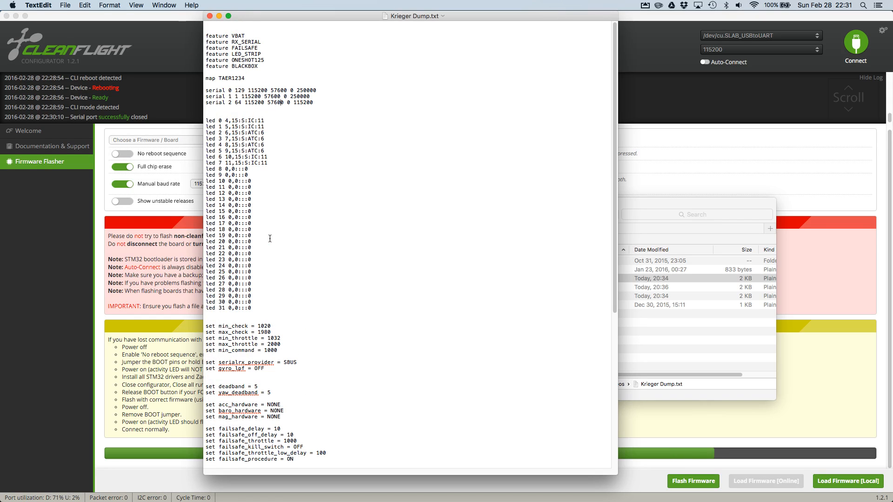
{"action": "scroll", "coordinate": [269, 238], "scroll_direction": "down", "scroll_amount": 5}
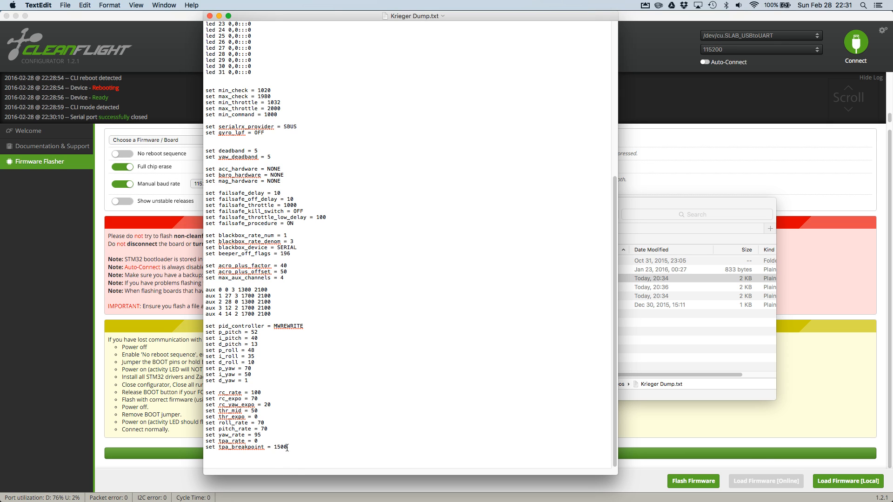
- Select all the saved commands, from tpa_breakpoint back to the first feature line, and switch back to Cleanflight Configurator
{"action": "left_click_drag", "start_coordinate": [288, 448], "coordinate": [242, 425]}
{"action": "left_click_drag", "start_coordinate": [242, 425], "coordinate": [212, 36]}
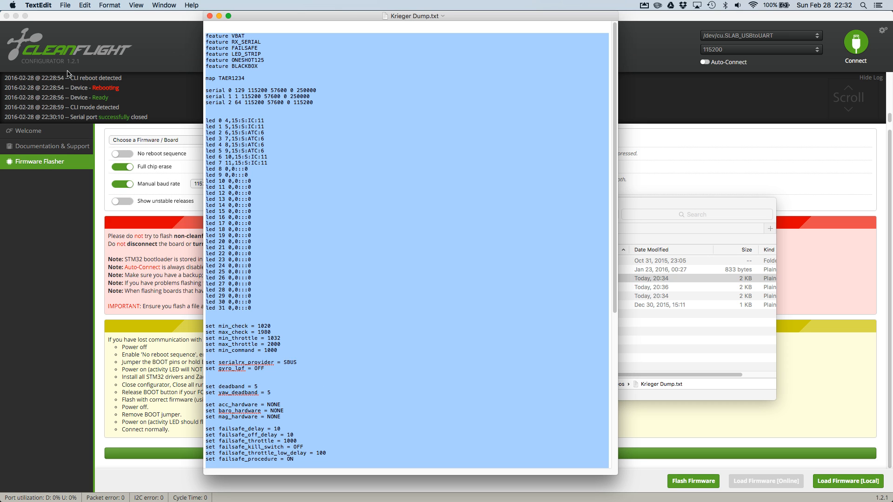
{"action": "left_click", "coordinate": [143, 15]}
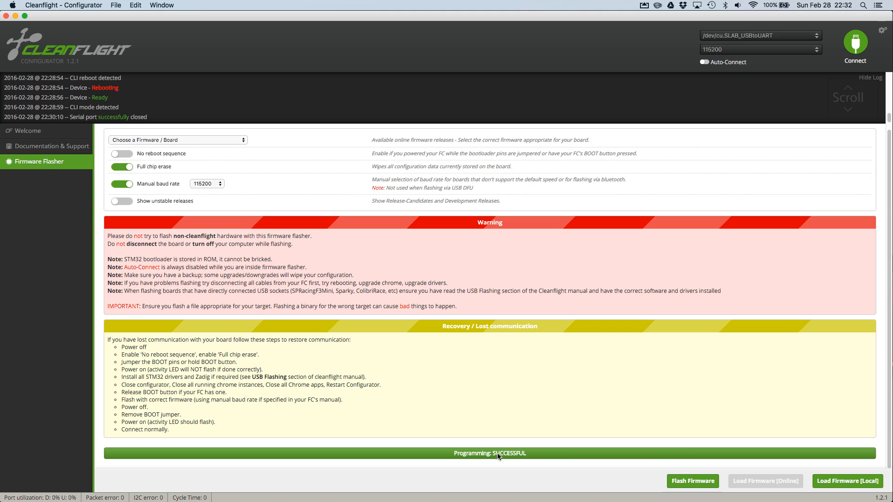
- Reconnect to the flashed board over /dev/cu.SLAB_USBtoUART at 115200 baud, restarting the connection attempt
{"action": "left_click", "coordinate": [854, 44]}
{"action": "left_click", "coordinate": [854, 45]}
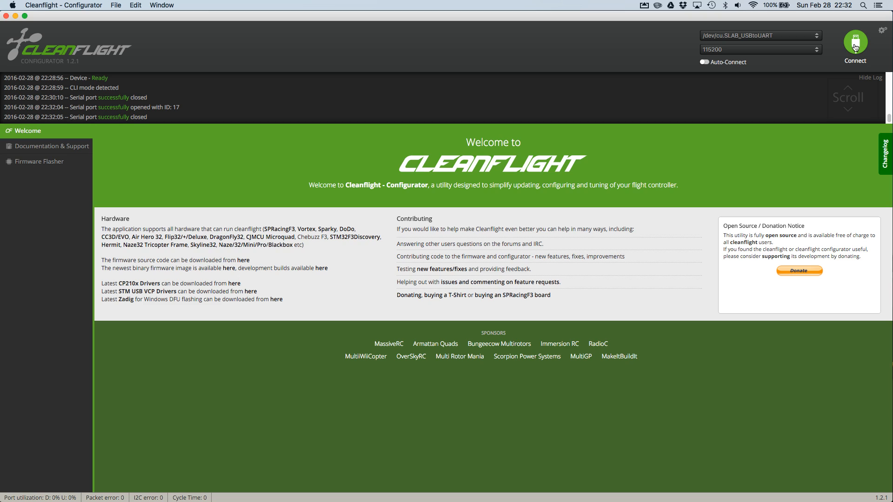
{"action": "left_click", "coordinate": [855, 44]}
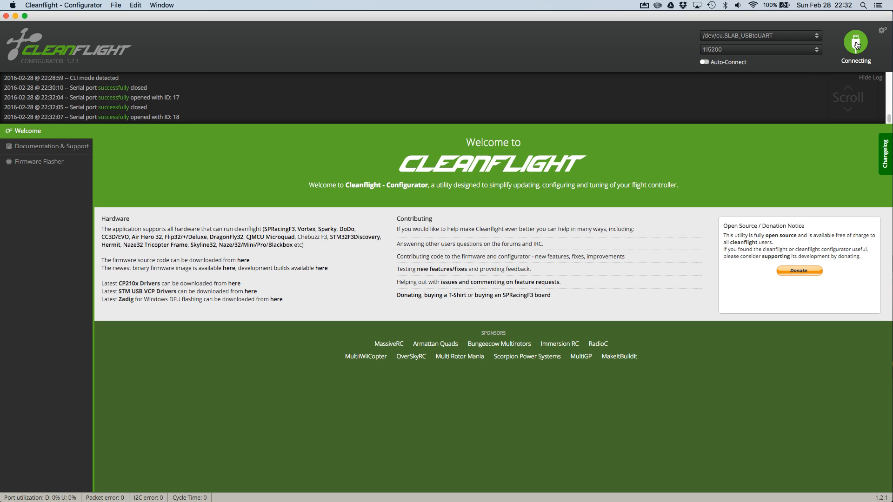
- Cancel the connection attempt, close and relaunch the green cleanflight app from Chrome's apps page, and connect to the board at 115200 baud
{"action": "left_click", "coordinate": [856, 46]}
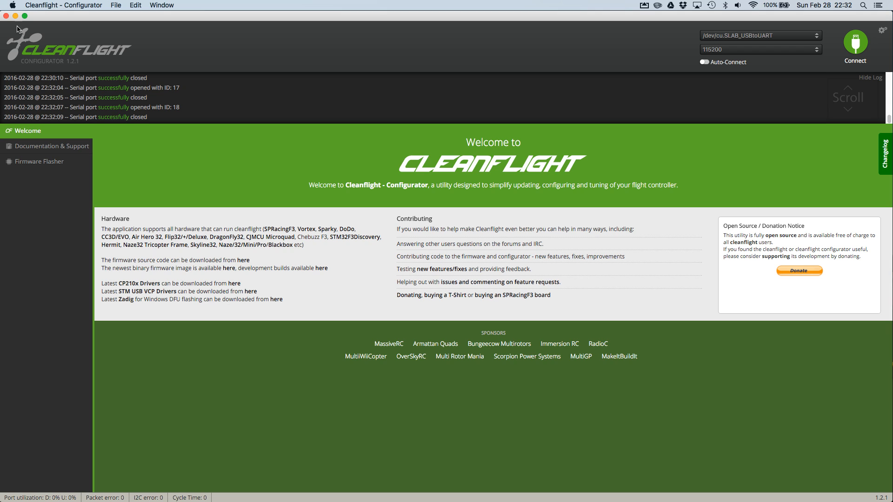
{"action": "left_click", "coordinate": [6, 16]}
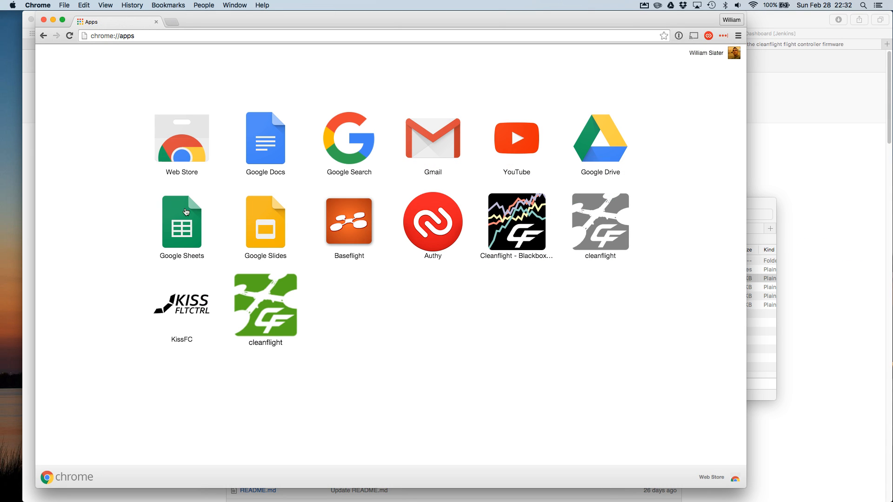
{"action": "left_click", "coordinate": [261, 303]}
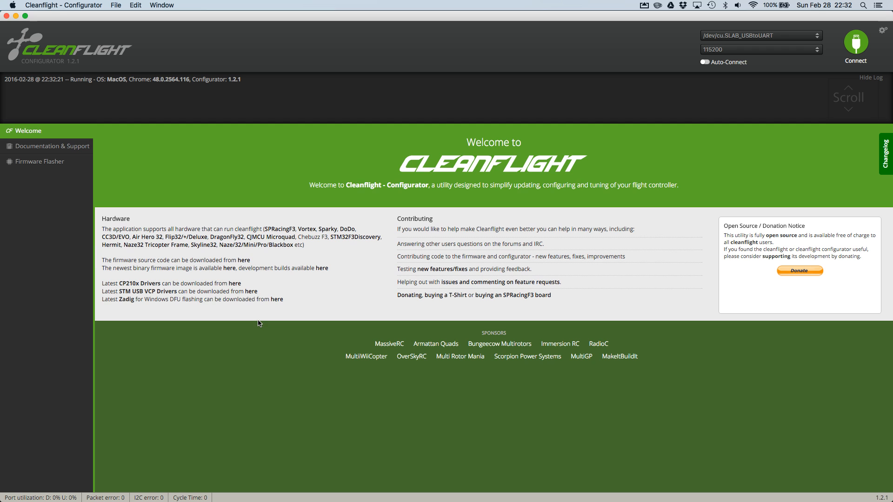
{"action": "left_click", "coordinate": [857, 52]}
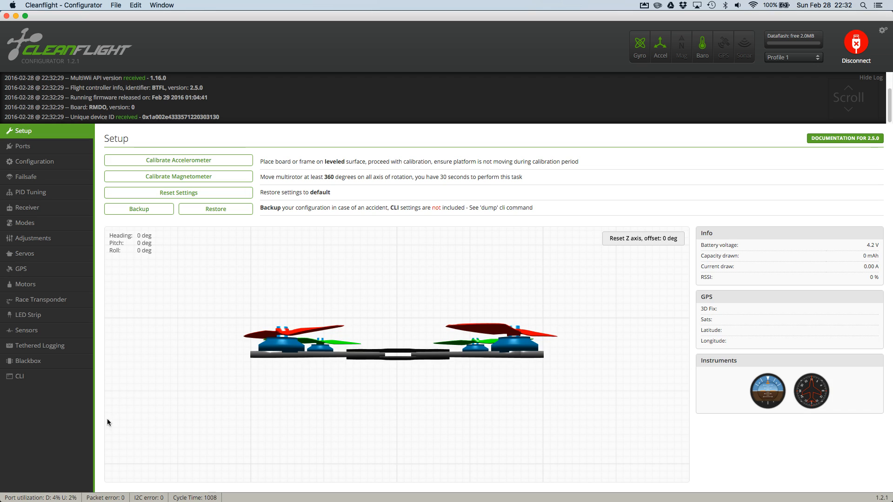
- Check the minimum and maximum throttle on the Configuration page and open the CLI
{"action": "left_click", "coordinate": [34, 161]}
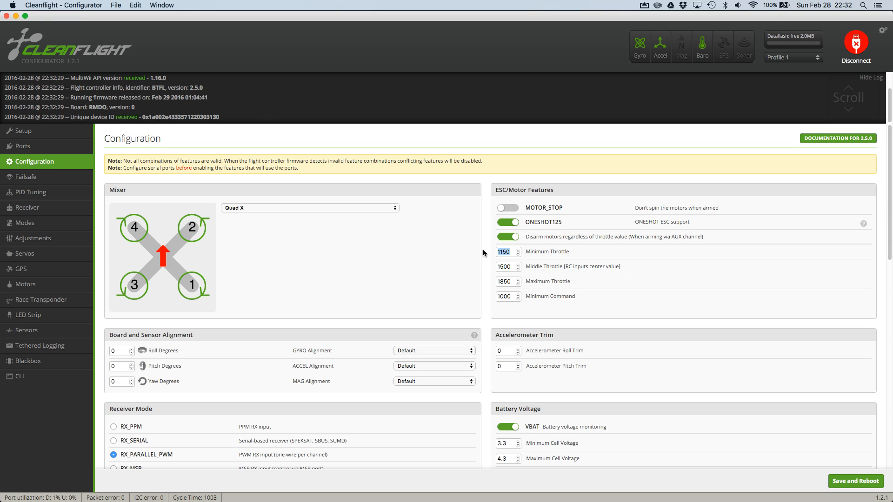
{"action": "left_click", "coordinate": [509, 284]}
{"action": "left_click", "coordinate": [18, 378]}
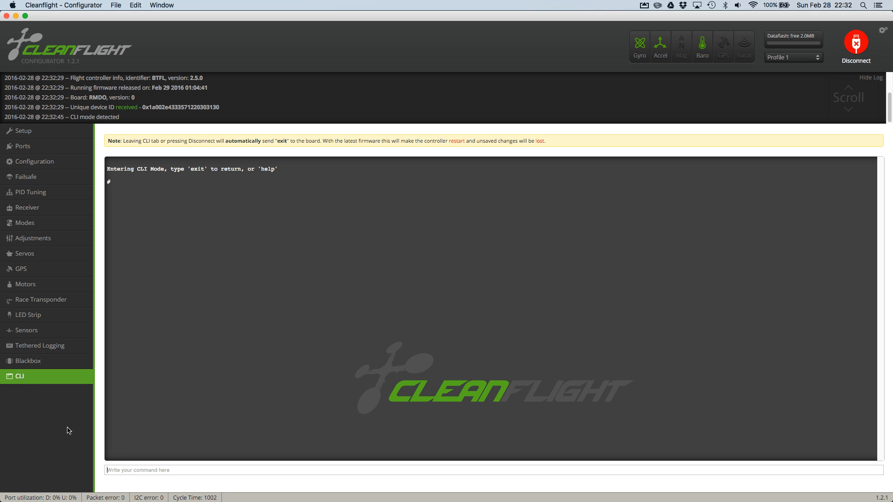
- Switch to Krieger Dump.txt and copy all its commands, from the last line up to feature VBAT
{"action": "mouse_move", "coordinate": [1, 501]}
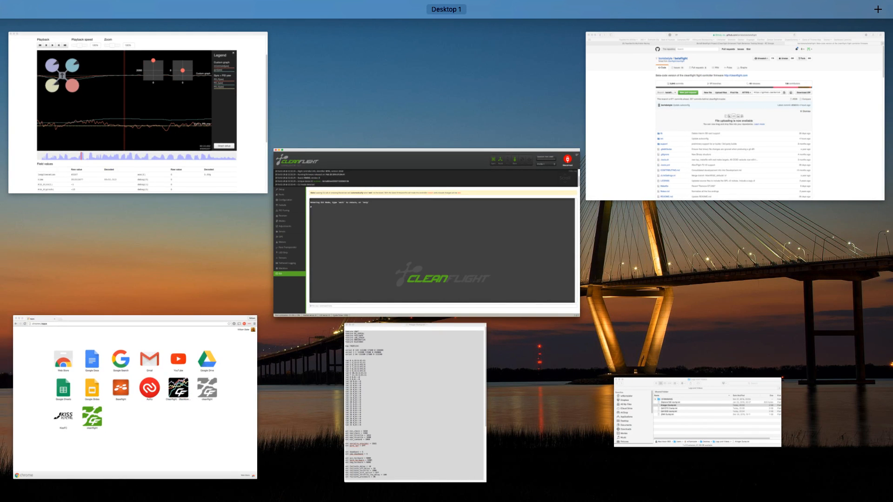
{"action": "left_click", "coordinate": [362, 426]}
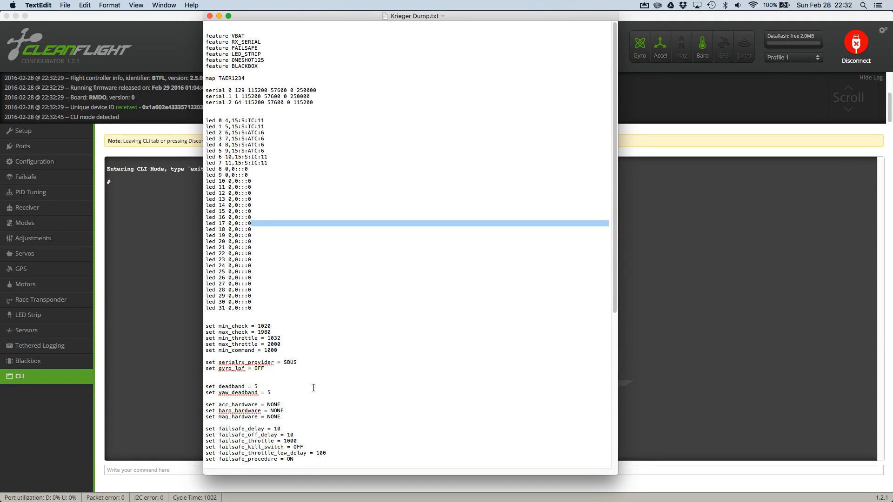
{"action": "scroll", "coordinate": [274, 218], "scroll_direction": "down", "scroll_amount": 10}
{"action": "left_click_drag", "start_coordinate": [288, 447], "coordinate": [206, 35]}
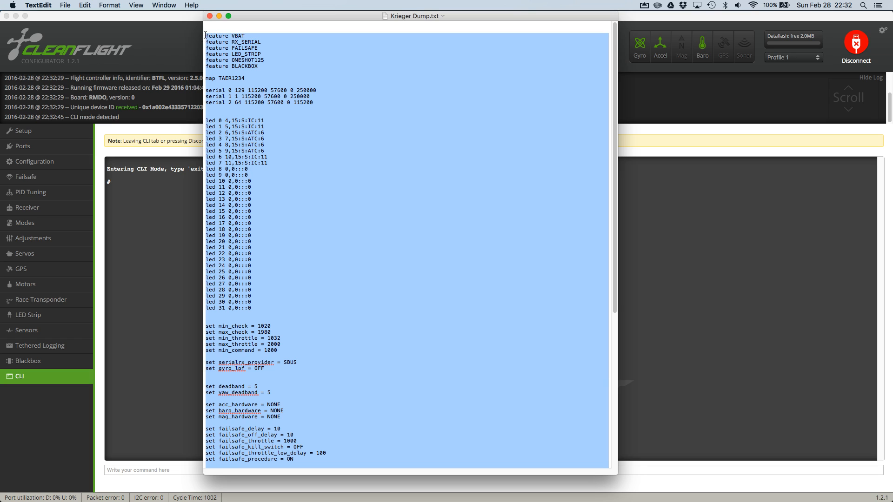
- Paste the copied commands into the Cleanflight CLI and run them, ending with set tpa_breakpoint = 1500
{"action": "left_click", "coordinate": [161, 214]}
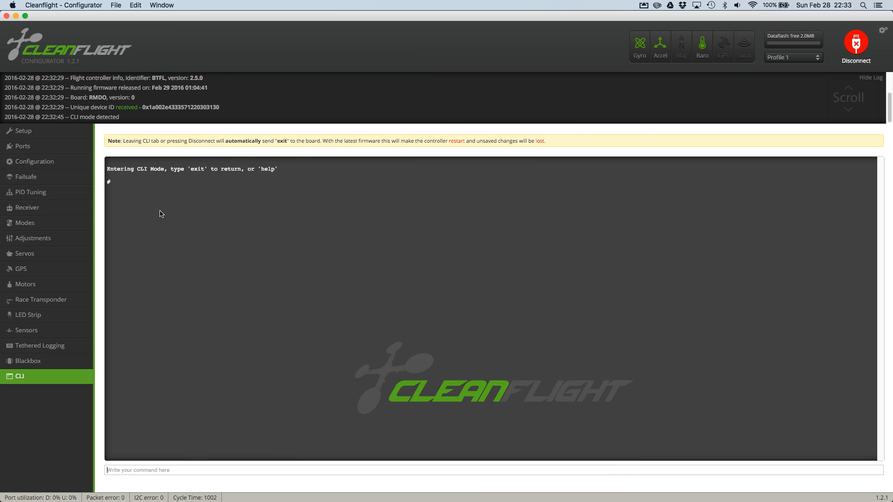
{"action": "left_click", "coordinate": [130, 471]}
{"action": "type", "text": "set tpa_breakpoint = 1500"}
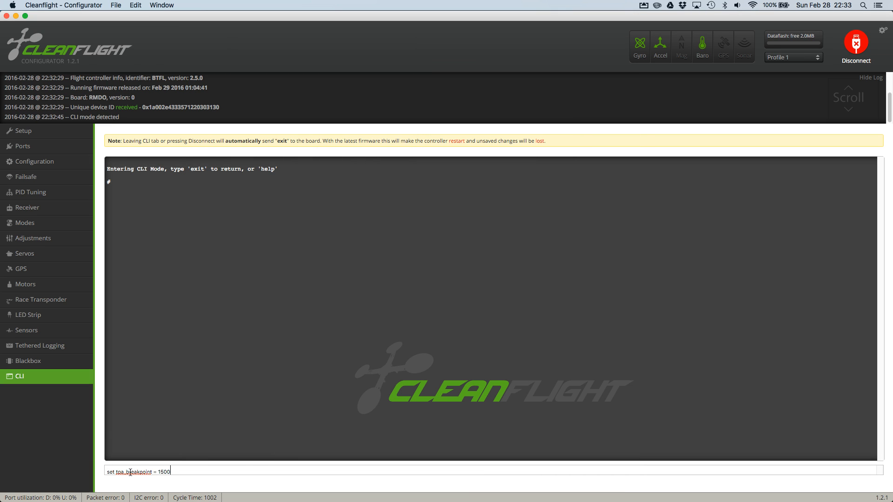
{"action": "key", "text": "Return"}
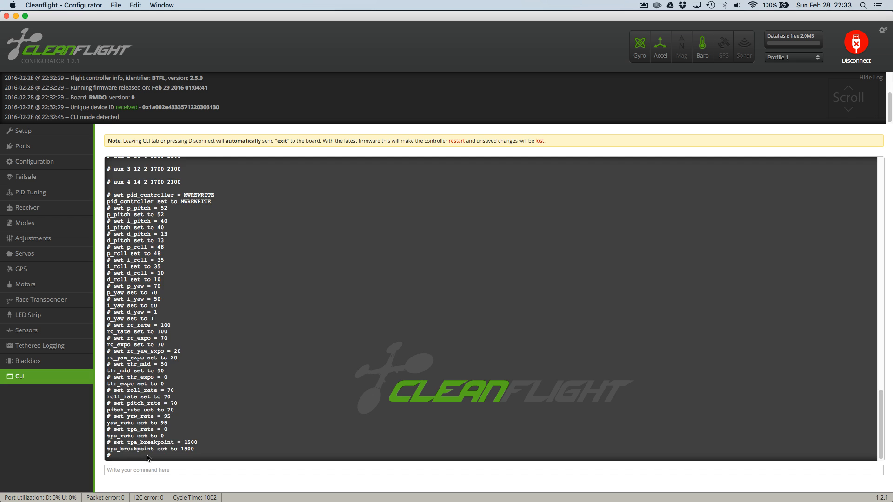
- Check the echoed commands in the CLI output and write the settings to the board with the save command
{"action": "scroll", "coordinate": [148, 418], "scroll_direction": "up", "scroll_amount": 15}
{"action": "scroll", "coordinate": [167, 308], "scroll_direction": "down", "scroll_amount": 5}
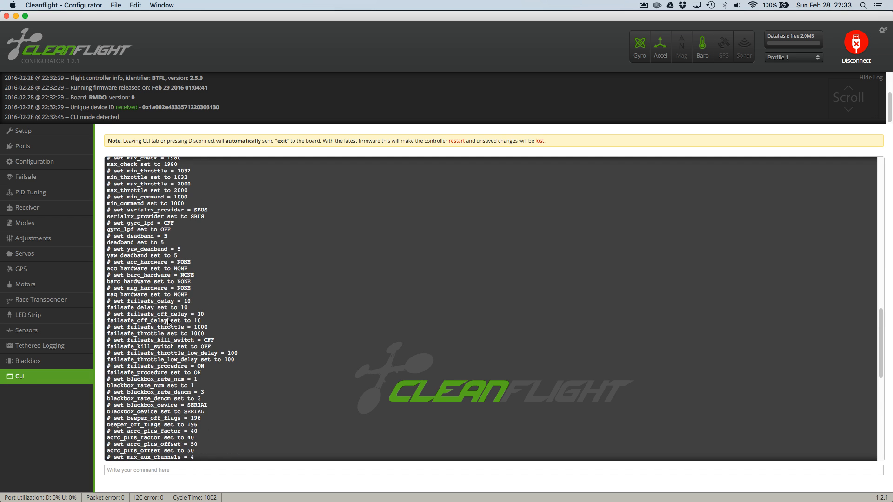
{"action": "scroll", "coordinate": [160, 318], "scroll_direction": "up", "scroll_amount": 1}
{"action": "scroll", "coordinate": [147, 283], "scroll_direction": "up", "scroll_amount": 1}
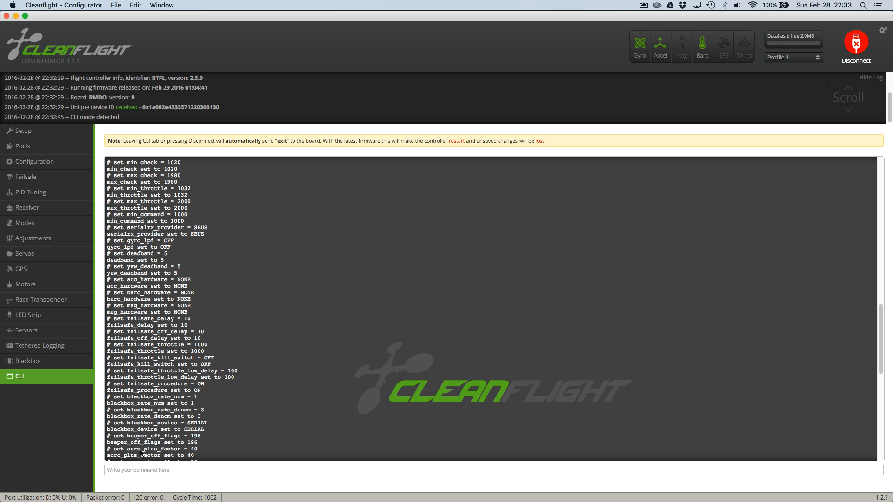
{"action": "scroll", "coordinate": [141, 453], "scroll_direction": "down", "scroll_amount": 10}
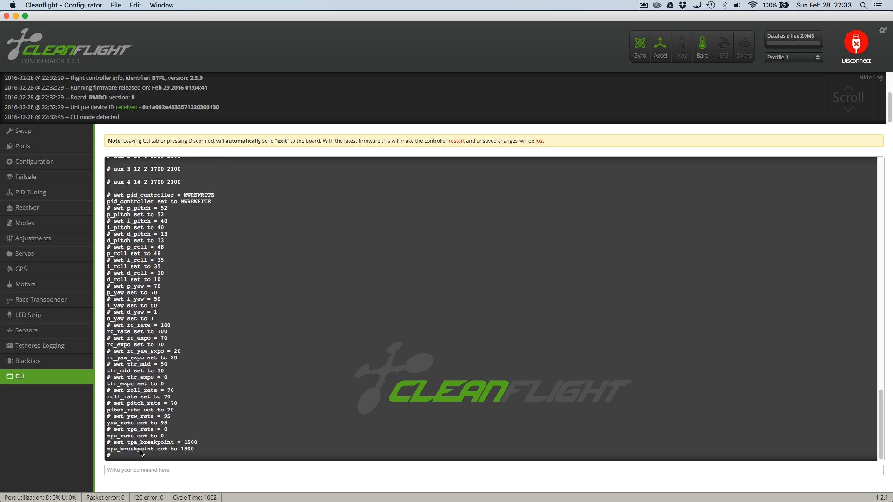
{"action": "type", "text": "save"}
{"action": "key", "text": "Return"}
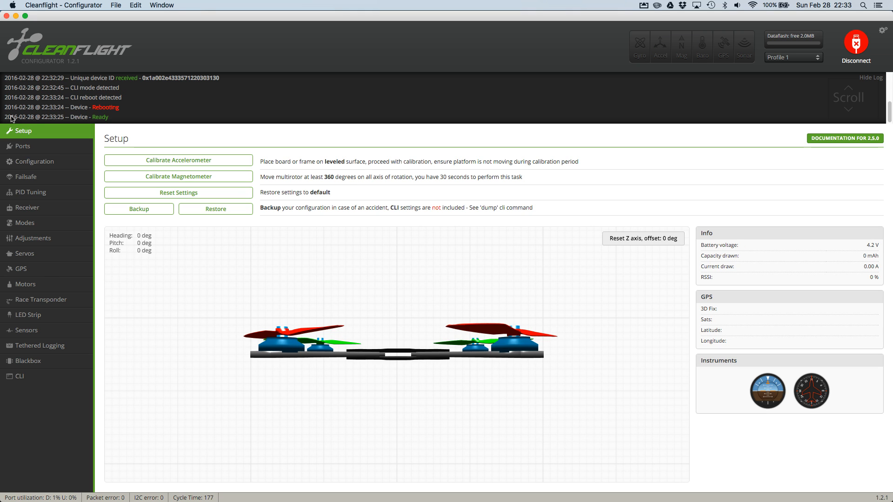
- Examine the throttle limits, receiver mode, serial receiver provider and battery settings on the Configuration page
{"action": "left_click", "coordinate": [34, 166]}
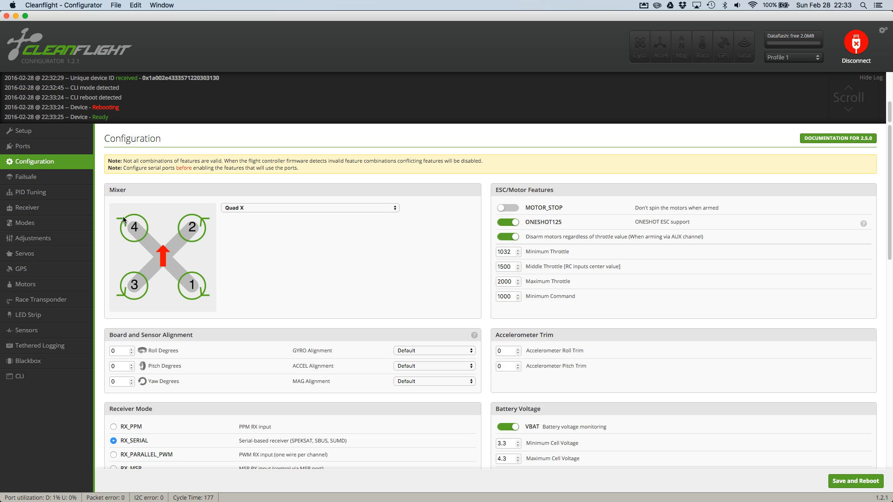
{"action": "scroll", "coordinate": [336, 288], "scroll_direction": "down", "scroll_amount": 5}
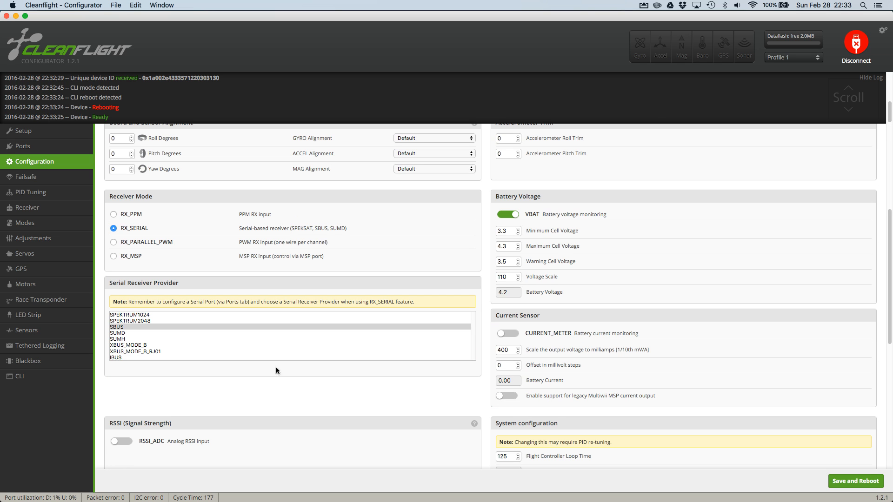
{"action": "scroll", "coordinate": [304, 383], "scroll_direction": "up", "scroll_amount": 4}
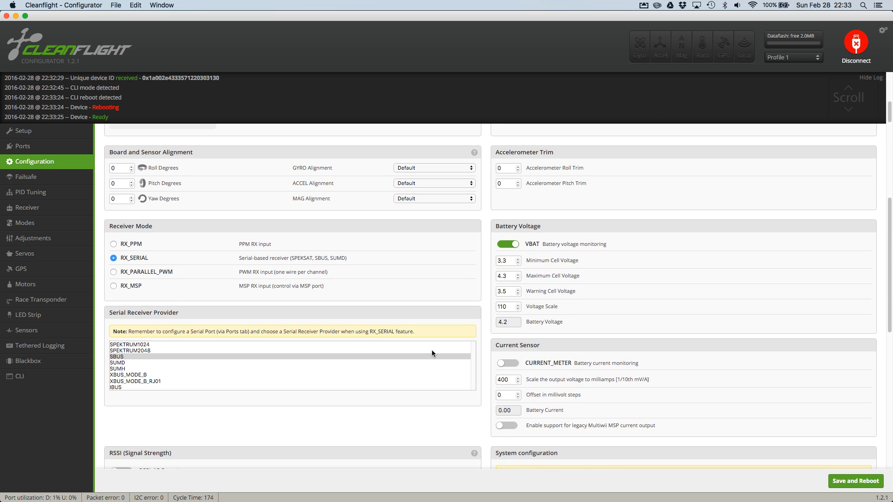
{"action": "scroll", "coordinate": [516, 251], "scroll_direction": "up", "scroll_amount": 1}
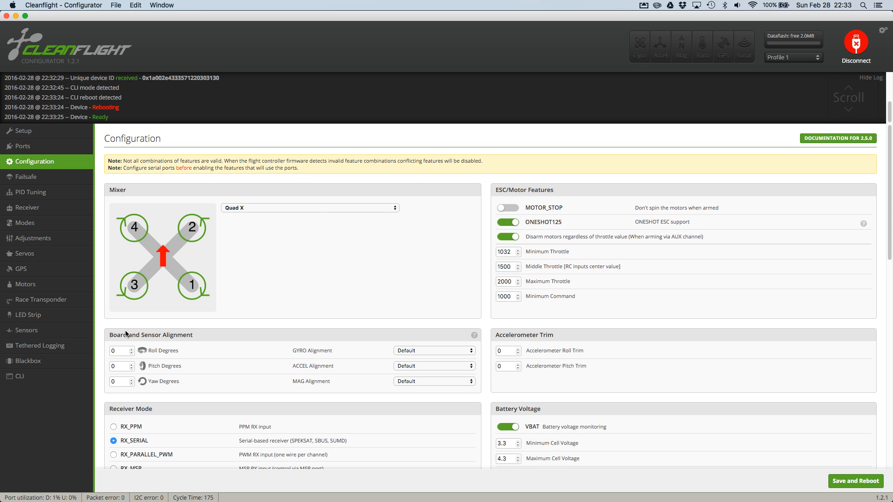
- Bring Krieger Dump.txt to the front, move its window off the mixer diagram and deselect its text
{"action": "key", "text": "ctrl+Up"}
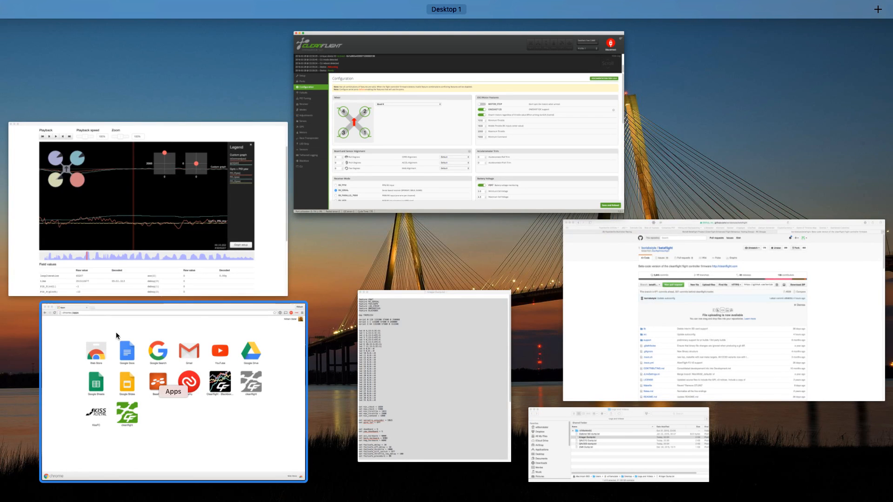
{"action": "left_click", "coordinate": [392, 350]}
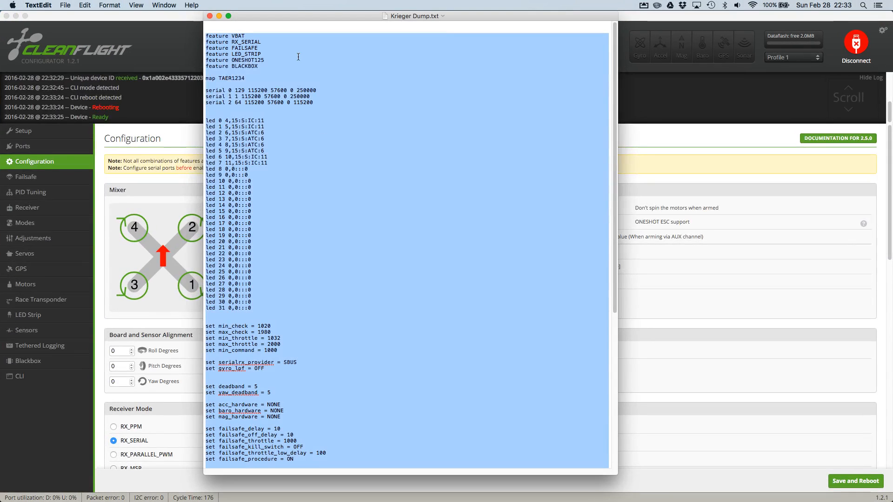
{"action": "left_click_drag", "start_coordinate": [289, 19], "coordinate": [395, 32]}
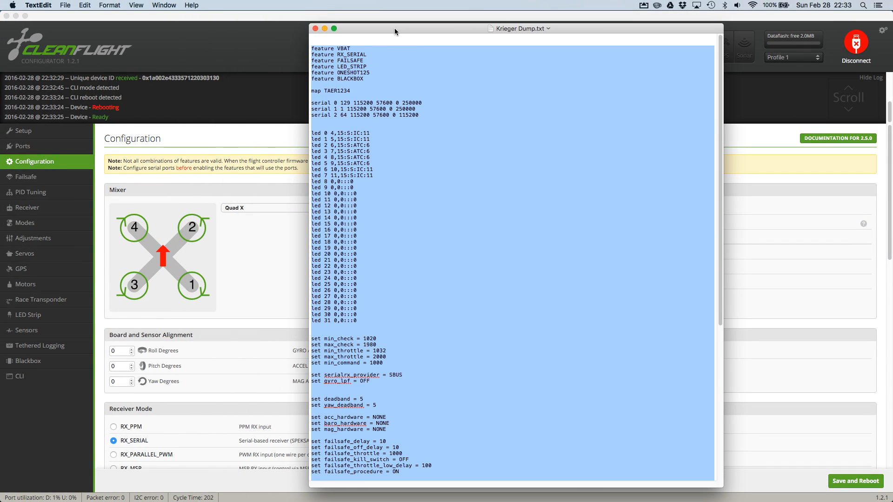
{"action": "left_click", "coordinate": [352, 99]}
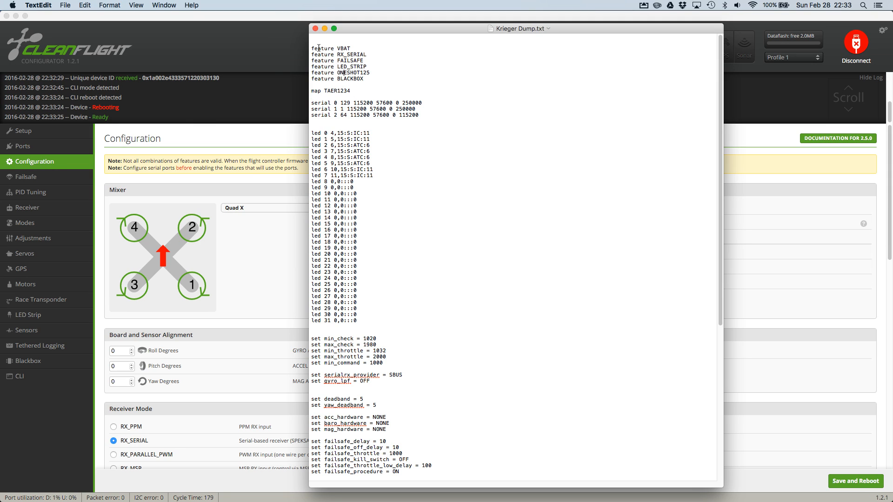
- Return to the Cleanflight CLI and run the dump command to list the board's full configuration
{"action": "left_click", "coordinate": [27, 378]}
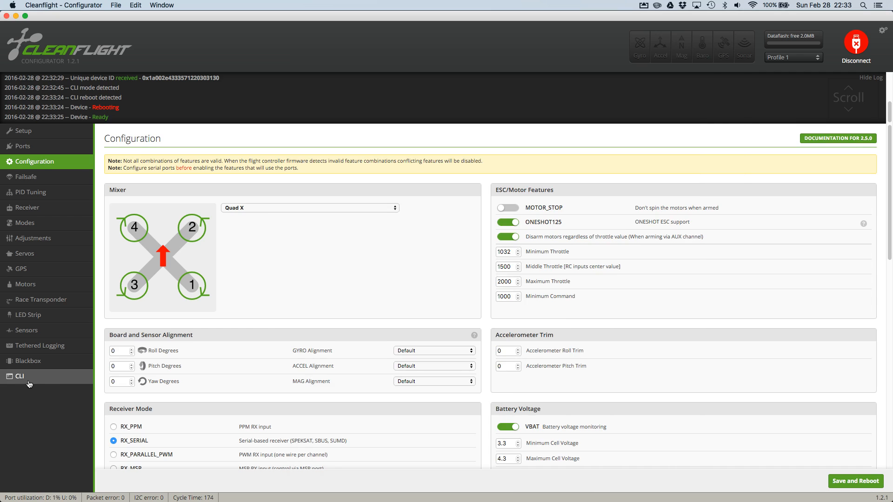
{"action": "type", "text": "du"}
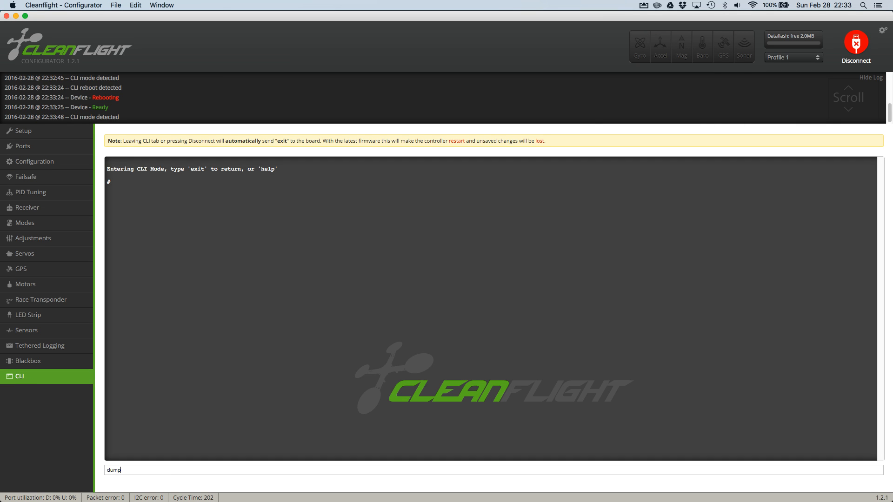
{"action": "type", "text": "mp"}
{"action": "key", "text": "Return"}
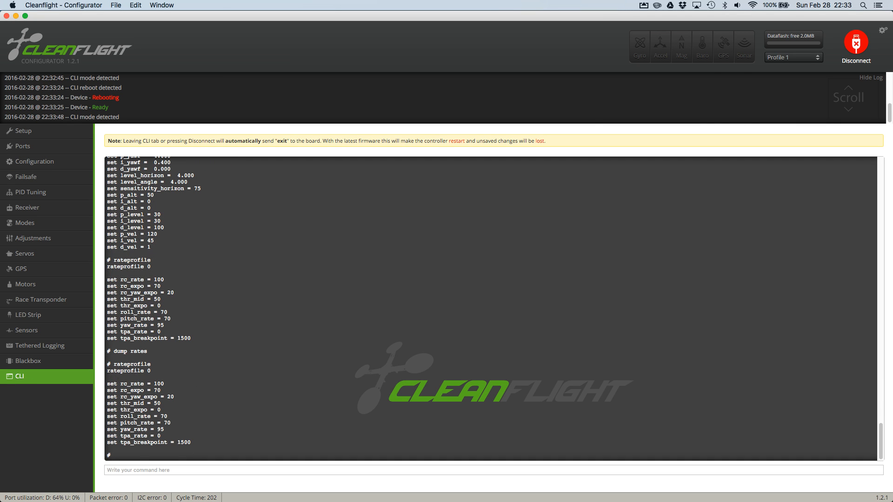
- Place the Krieger Dump.txt window beside the CLI output and bring the dump's feature section into view for comparison
{"action": "key", "text": "ctrl+Up"}
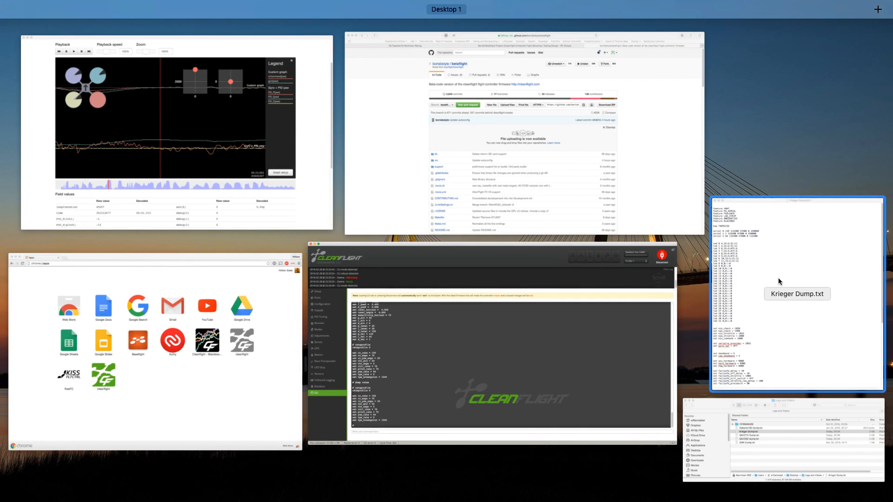
{"action": "left_click", "coordinate": [779, 285]}
{"action": "left_click_drag", "start_coordinate": [395, 35], "coordinate": [517, 33]}
{"action": "scroll", "coordinate": [151, 302], "scroll_direction": "up", "scroll_amount": 10}
{"action": "scroll", "coordinate": [194, 254], "scroll_direction": "up", "scroll_amount": 15}
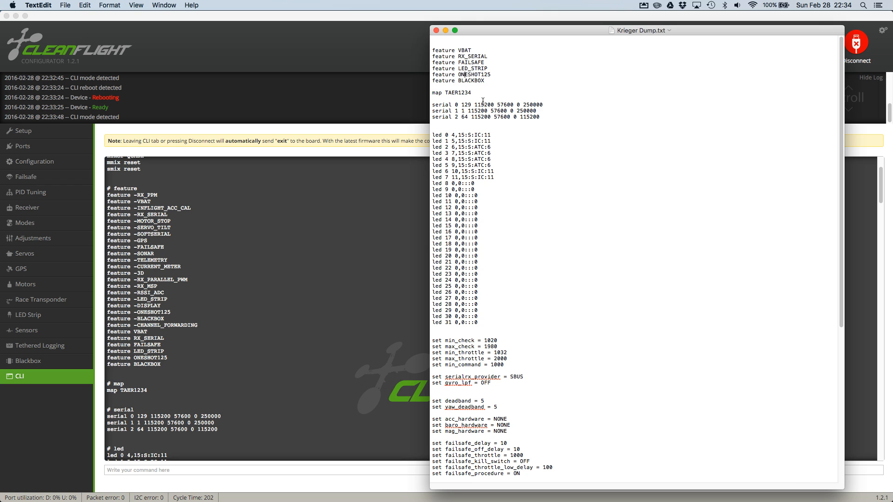
- Compare the map and serial sections of the CLI dump with the file, selecting the file's three serial lines
{"action": "scroll", "coordinate": [279, 253], "scroll_direction": "down", "scroll_amount": 5}
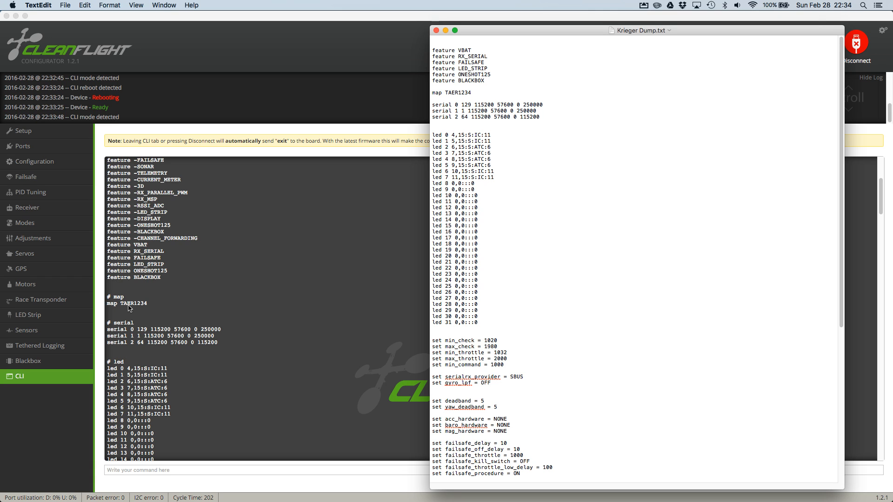
{"action": "scroll", "coordinate": [131, 279], "scroll_direction": "down", "scroll_amount": 4}
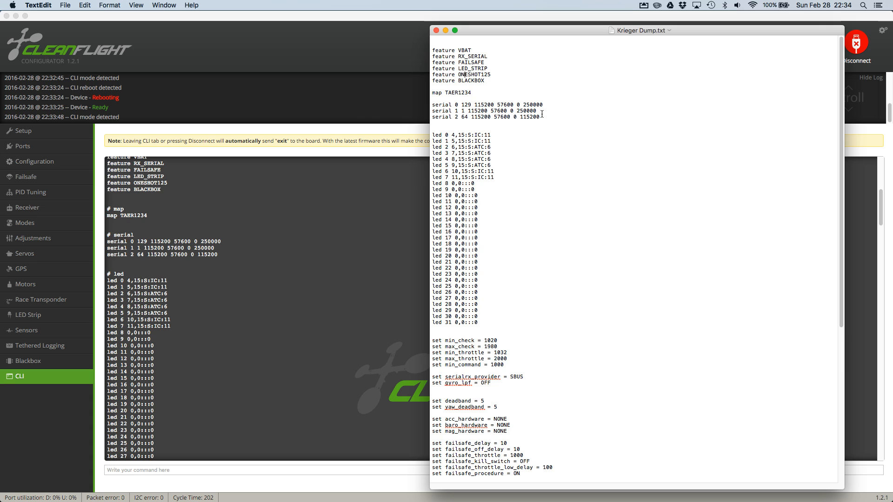
{"action": "left_click_drag", "start_coordinate": [542, 114], "coordinate": [432, 107]}
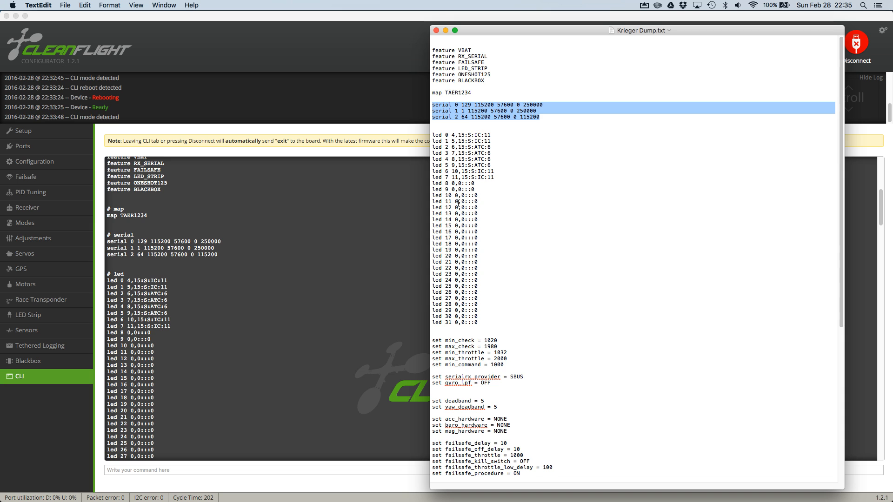
- Compare the led and aux sections of the CLI dump with the matching lines in Krieger Dump.txt
{"action": "scroll", "coordinate": [467, 113], "scroll_direction": "down", "scroll_amount": 10}
{"action": "scroll", "coordinate": [272, 282], "scroll_direction": "down", "scroll_amount": 10}
{"action": "scroll", "coordinate": [272, 282], "scroll_direction": "up", "scroll_amount": 5}
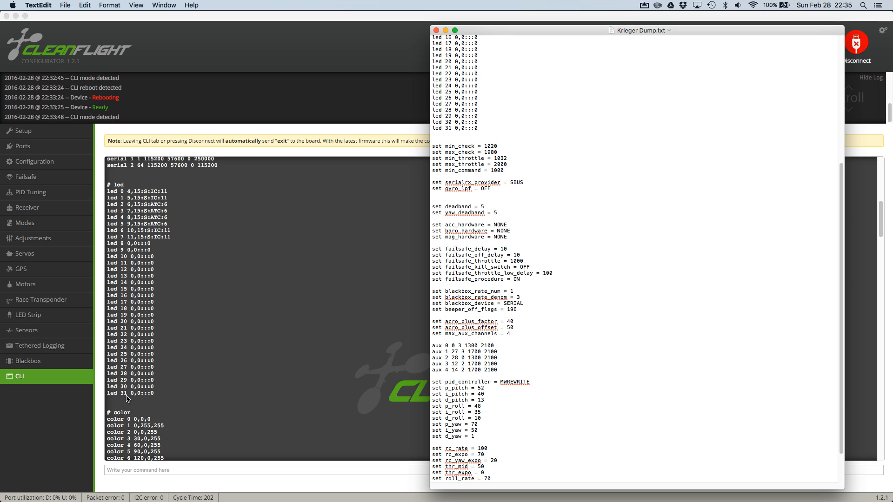
{"action": "scroll", "coordinate": [493, 155], "scroll_direction": "up", "scroll_amount": 5}
{"action": "scroll", "coordinate": [500, 162], "scroll_direction": "down", "scroll_amount": 1}
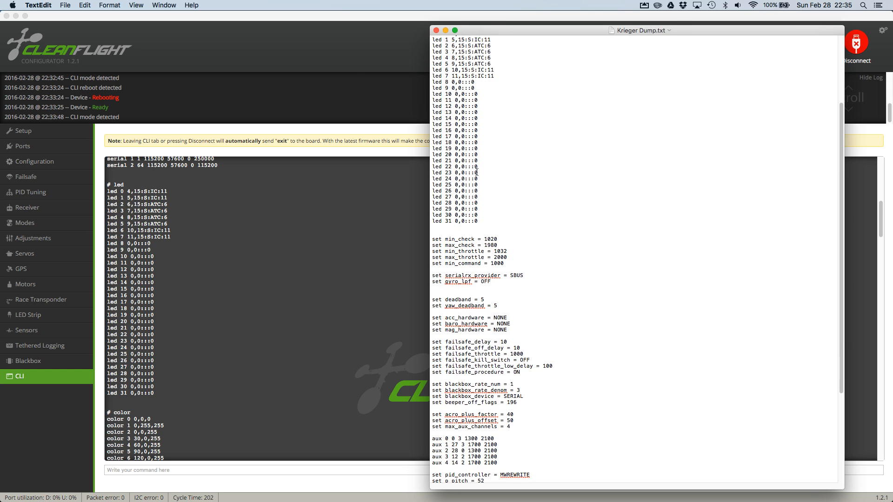
{"action": "scroll", "coordinate": [335, 214], "scroll_direction": "down", "scroll_amount": 15}
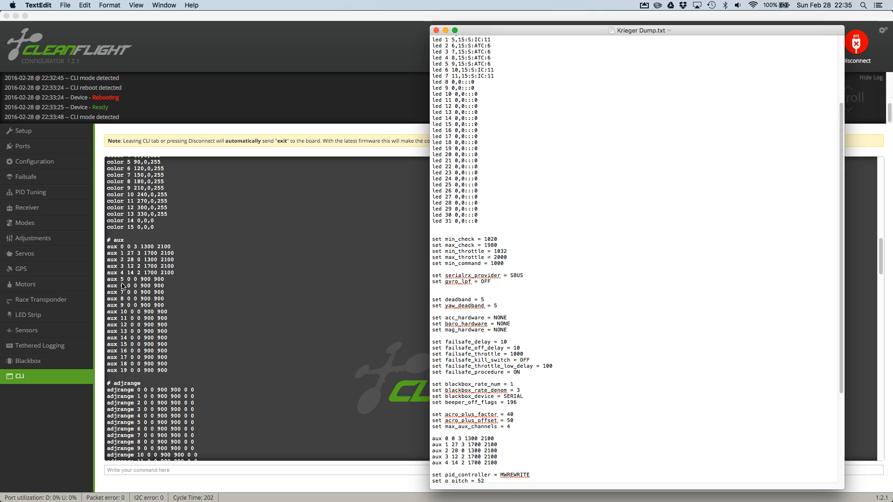
- Review the color and aux sections of the CLI dump, focusing on the aux 0 to aux 4 lines
{"action": "scroll", "coordinate": [123, 285], "scroll_direction": "up", "scroll_amount": 5}
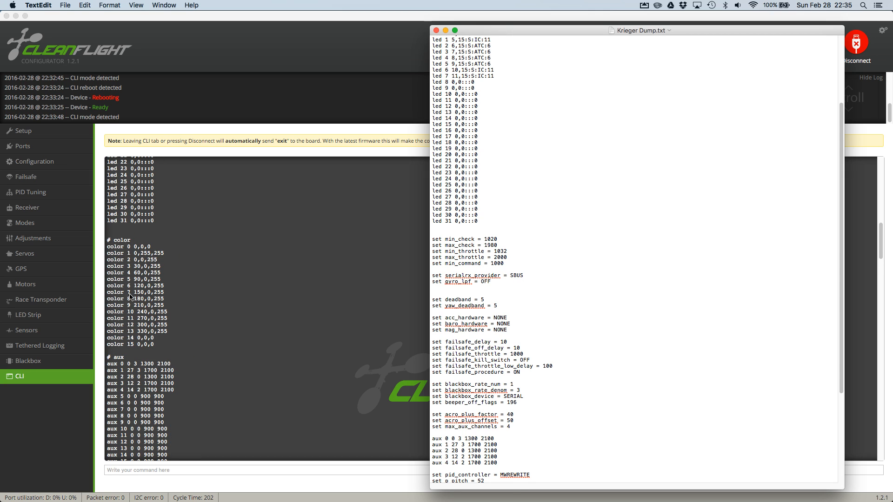
{"action": "scroll", "coordinate": [146, 263], "scroll_direction": "down", "scroll_amount": 5}
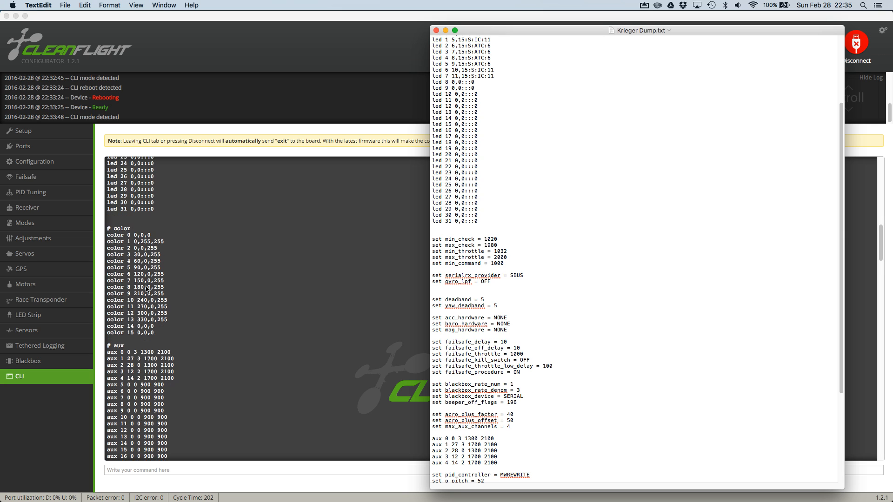
{"action": "scroll", "coordinate": [122, 241], "scroll_direction": "down", "scroll_amount": 3}
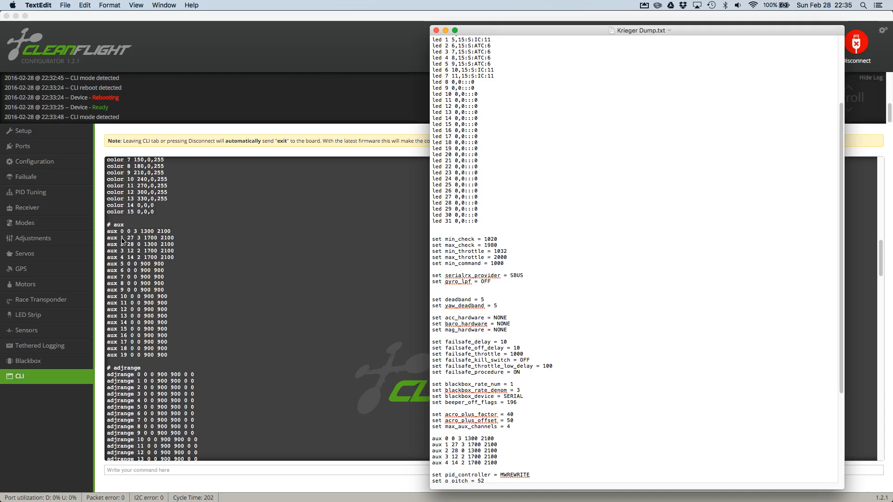
{"action": "scroll", "coordinate": [128, 218], "scroll_direction": "down", "scroll_amount": 3}
{"action": "scroll", "coordinate": [145, 174], "scroll_direction": "down", "scroll_amount": 2}
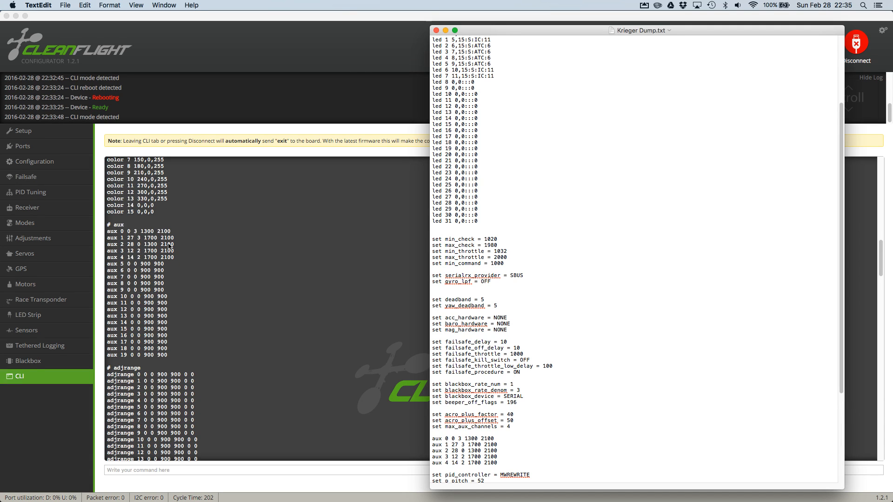
{"action": "scroll", "coordinate": [165, 236], "scroll_direction": "down", "scroll_amount": 4}
{"action": "scroll", "coordinate": [163, 236], "scroll_direction": "up", "scroll_amount": 6}
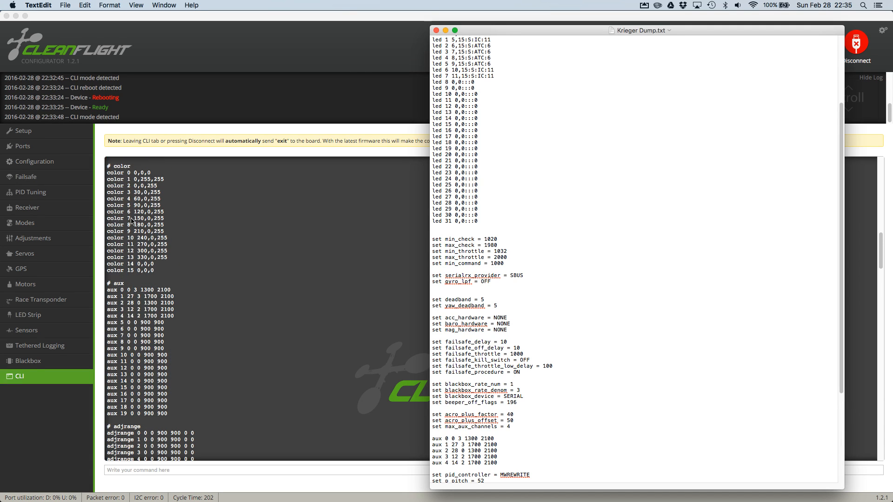
- Open the Modes page to check the ranges that the aux lines assign to the switches
{"action": "left_click", "coordinate": [20, 226]}
{"action": "left_click", "coordinate": [18, 229]}
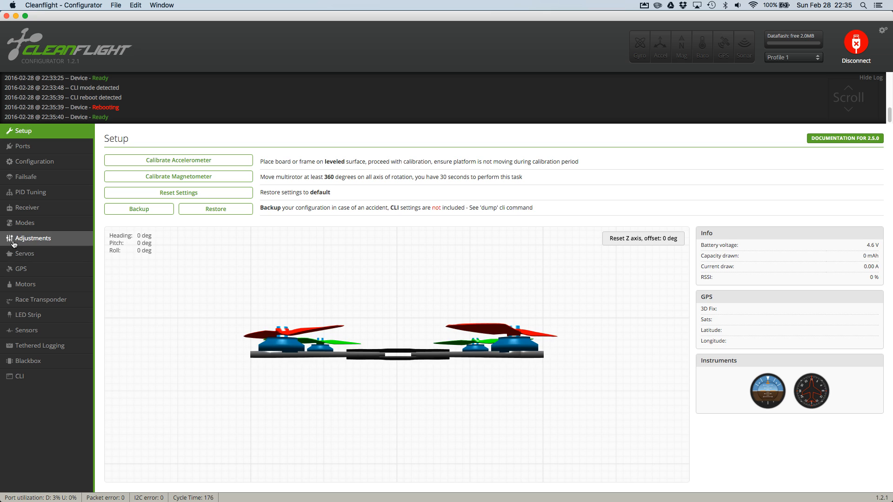
{"action": "left_click", "coordinate": [20, 226]}
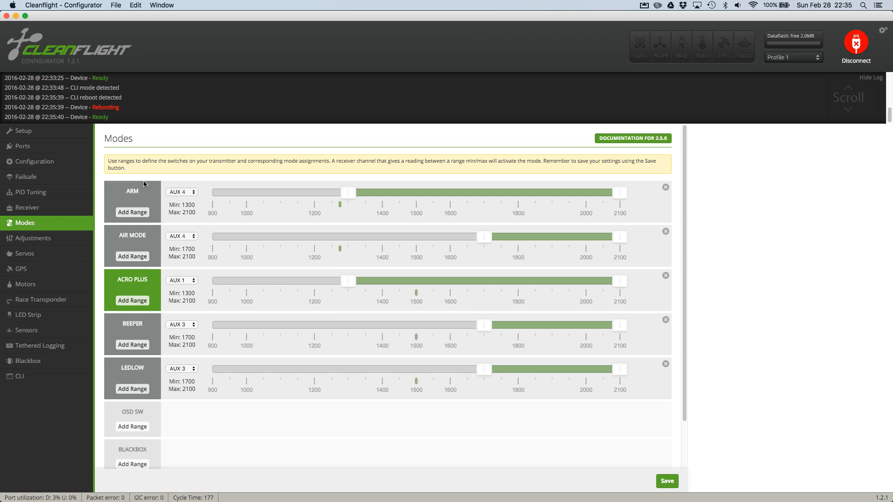
- Return to the CLI and run the dump command again
{"action": "left_click", "coordinate": [18, 377]}
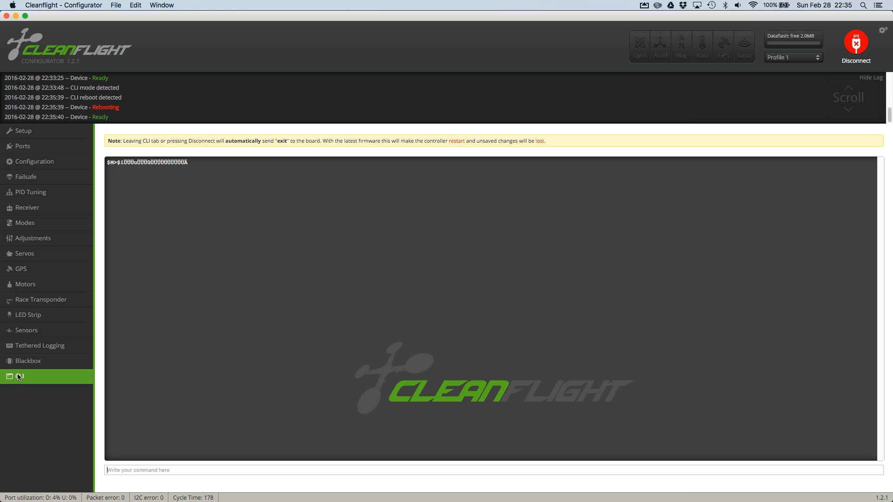
{"action": "type", "text": "dum"}
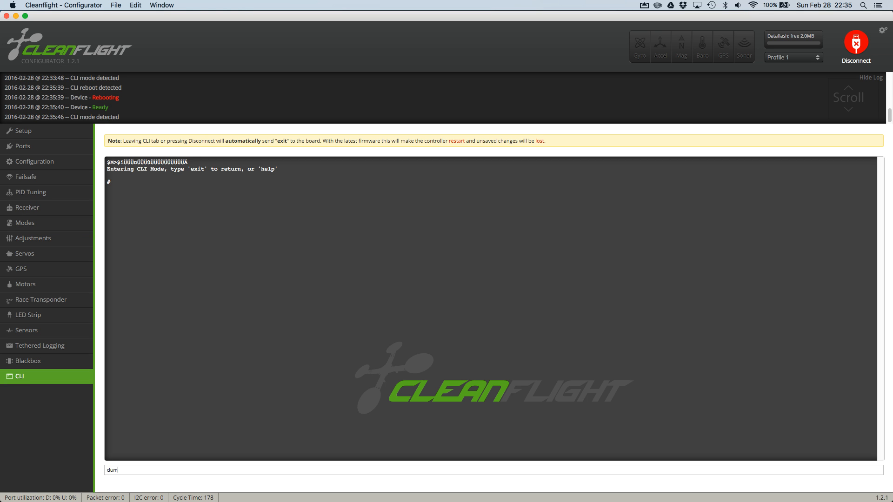
{"action": "type", "text": "p"}
{"action": "key", "text": "Return"}
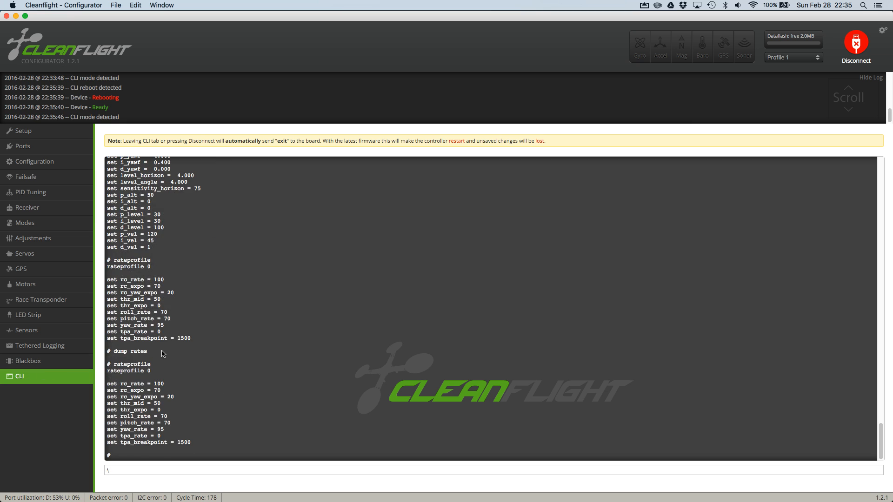
- Copy the aux 0 to aux 4 lines from the aux section of the CLI dump
{"action": "scroll", "coordinate": [164, 353], "scroll_direction": "up", "scroll_amount": 15}
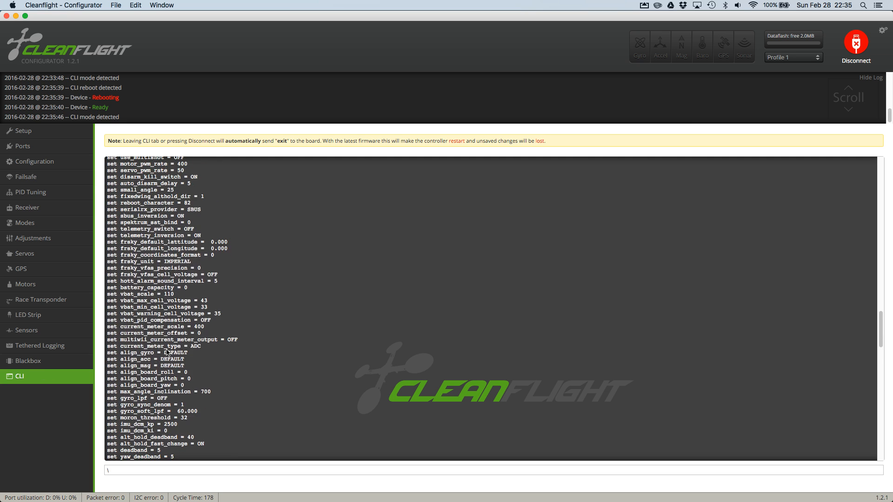
{"action": "scroll", "coordinate": [167, 352], "scroll_direction": "up", "scroll_amount": 15}
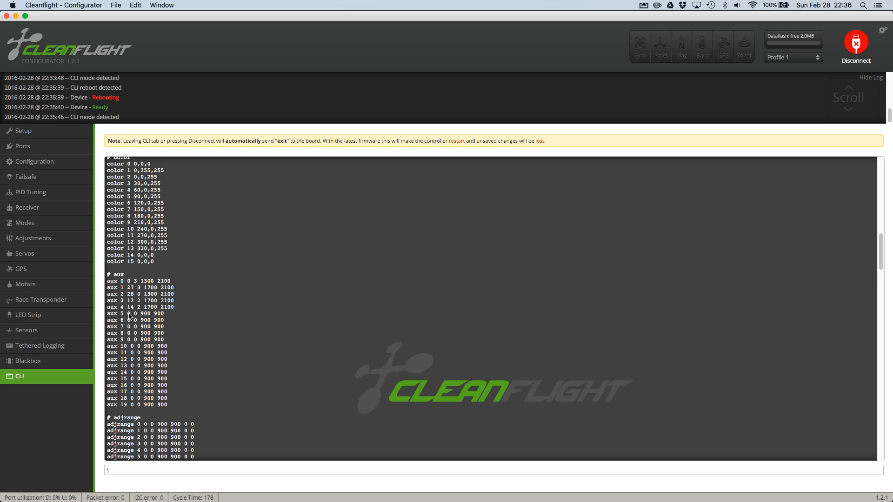
{"action": "left_click_drag", "start_coordinate": [182, 310], "coordinate": [106, 280]}
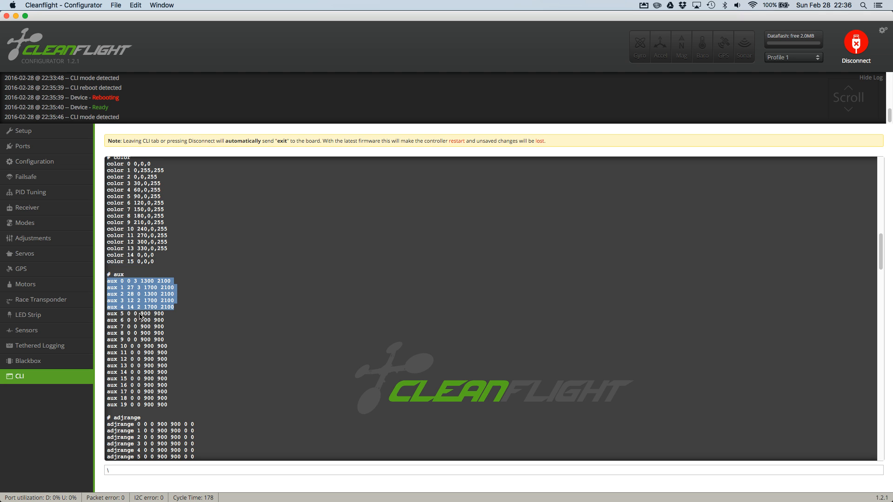
{"action": "key", "text": "super+c"}
- Switch to Krieger Dump.txt and locate its aux 0 to aux 4 lines to compare them with the CLI dump
{"action": "key", "text": "ctrl+Up"}
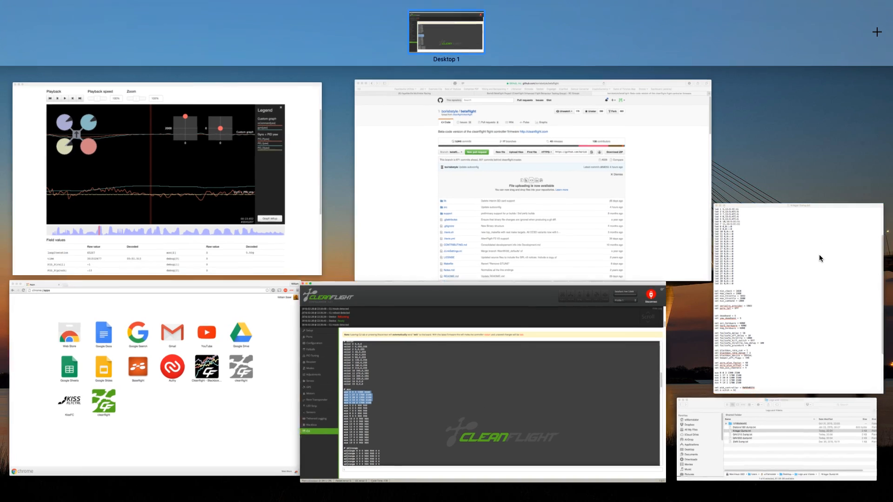
{"action": "left_click", "coordinate": [819, 255]}
{"action": "scroll", "coordinate": [460, 278], "scroll_direction": "down", "scroll_amount": 5}
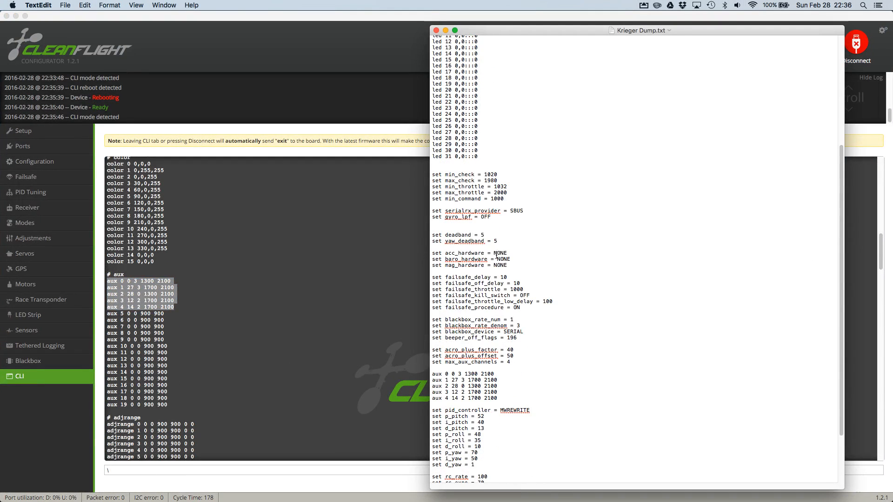
{"action": "scroll", "coordinate": [486, 288], "scroll_direction": "up", "scroll_amount": 10}
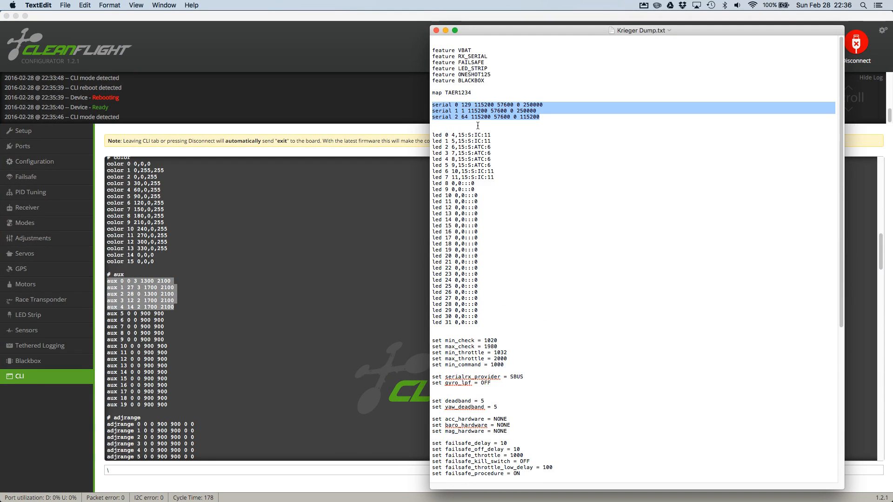
{"action": "left_click", "coordinate": [468, 153]}
{"action": "scroll", "coordinate": [489, 225], "scroll_direction": "down", "scroll_amount": 13}
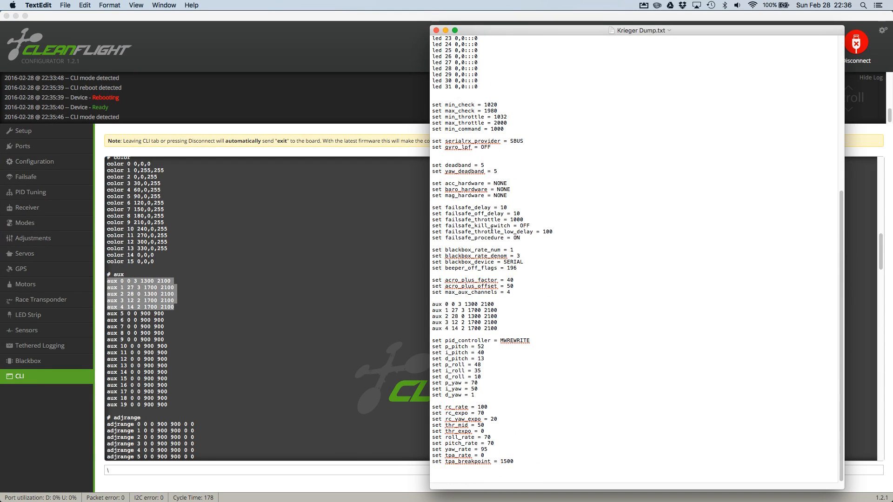
{"action": "scroll", "coordinate": [481, 264], "scroll_direction": "up", "scroll_amount": 1}
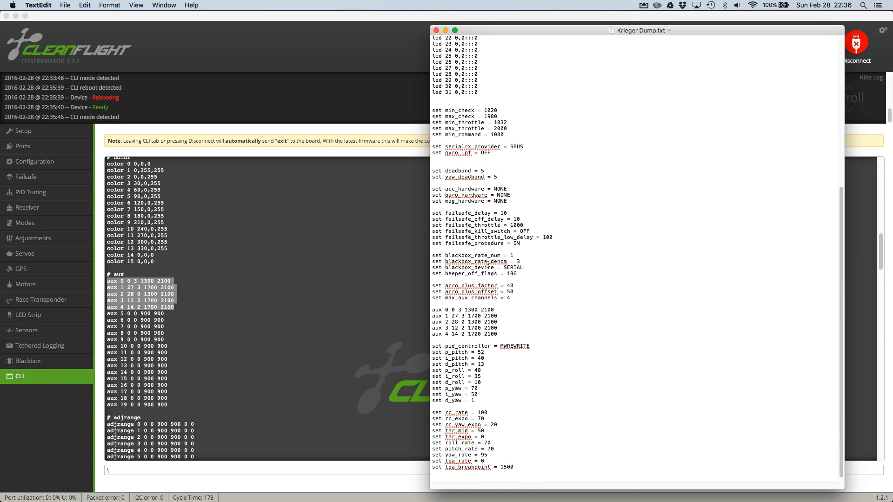
{"action": "left_click", "coordinate": [445, 309]}
{"action": "left_click_drag", "start_coordinate": [497, 333], "coordinate": [419, 311]}
{"action": "left_click", "coordinate": [468, 321]}
{"action": "scroll", "coordinate": [515, 262], "scroll_direction": "down", "scroll_amount": 1}
- Bring the set values after the servo section of the CLI dump into view and put Krieger Dump.txt back beside them
{"action": "key", "text": "super+Tab"}
{"action": "scroll", "coordinate": [238, 320], "scroll_direction": "down", "scroll_amount": 15}
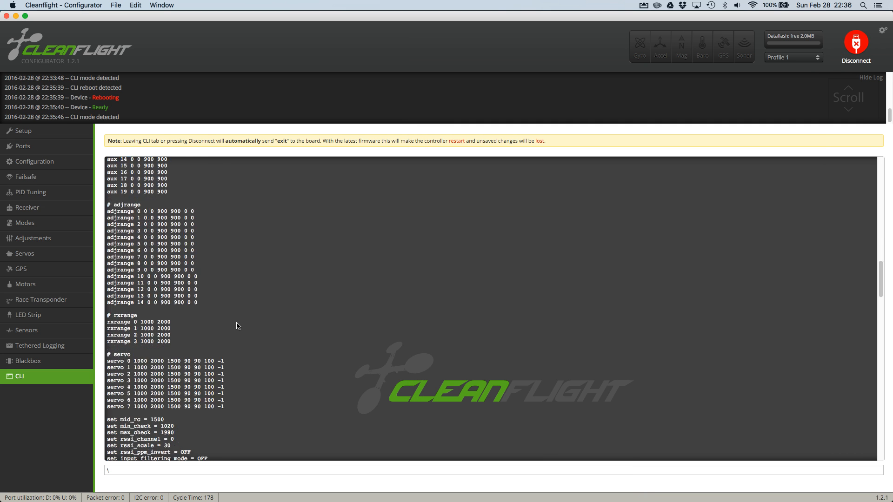
{"action": "key", "text": "ctrl+Up"}
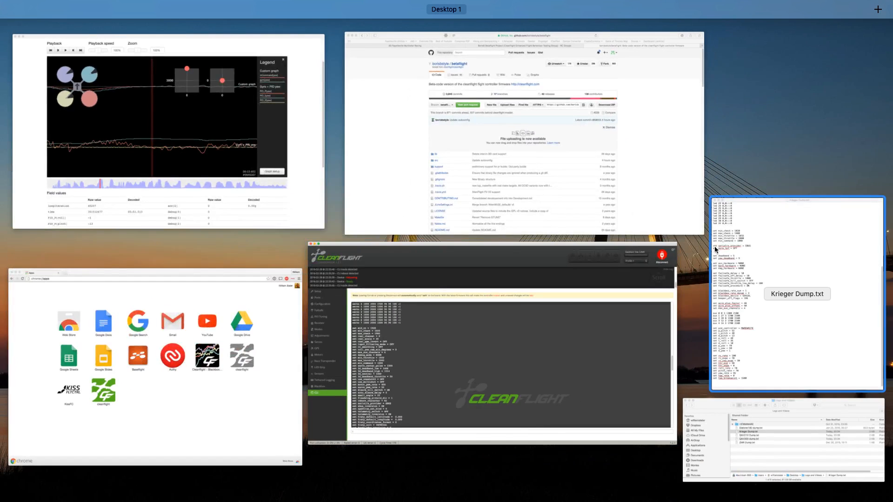
{"action": "left_click", "coordinate": [805, 259]}
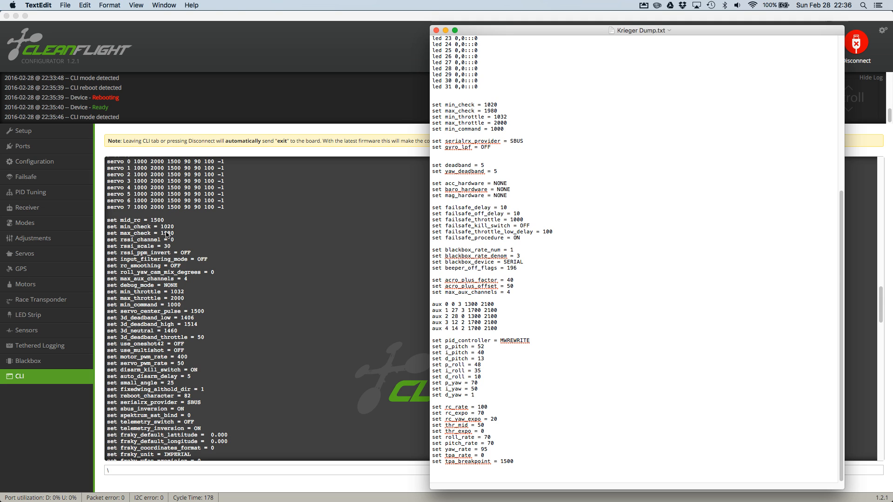
- Compare the min_check, max_check, min_throttle, max_throttle and min_command lines in the file with the CLI dump, highlighting them in the file
{"action": "left_click_drag", "start_coordinate": [478, 105], "coordinate": [434, 102]}
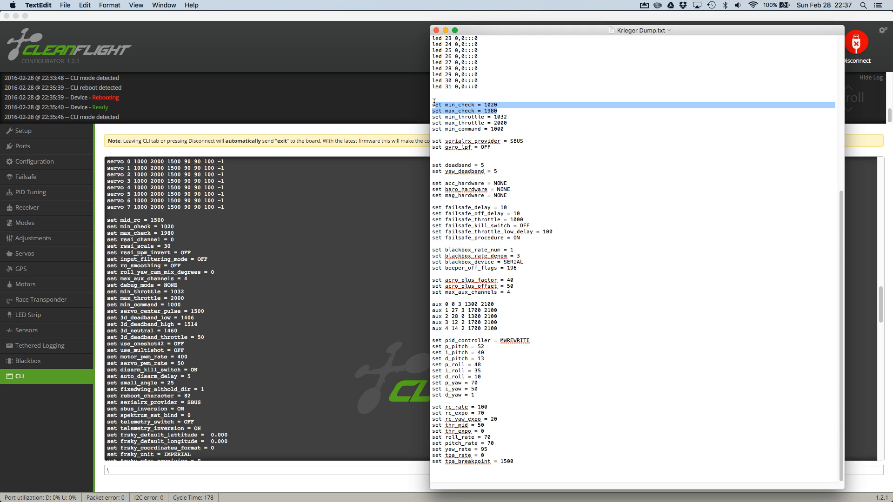
{"action": "left_click", "coordinate": [494, 110]}
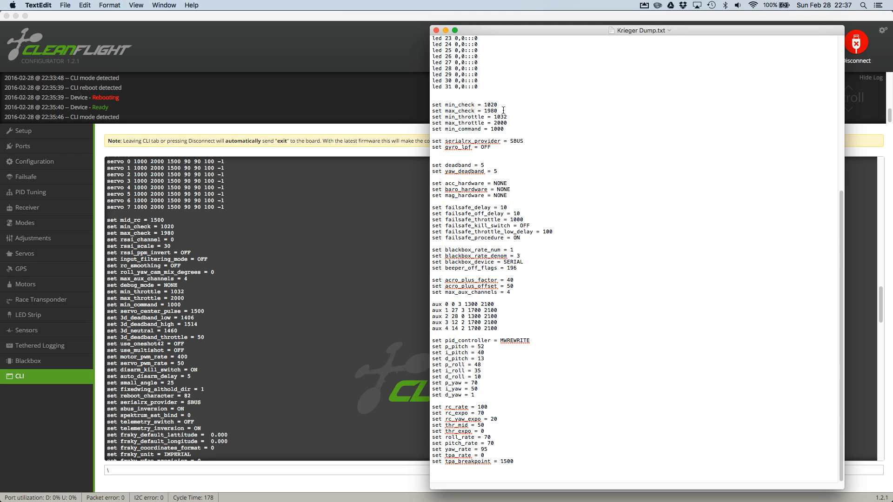
{"action": "left_click_drag", "start_coordinate": [503, 109], "coordinate": [432, 107]}
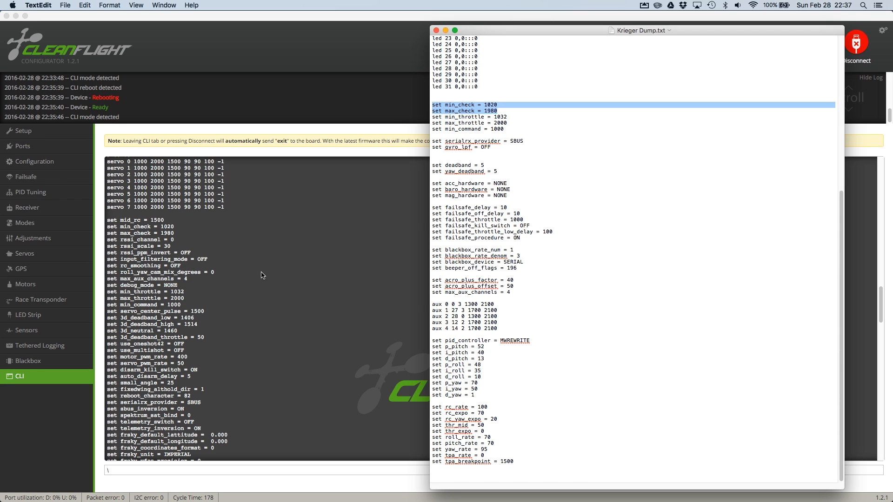
{"action": "left_click", "coordinate": [465, 127]}
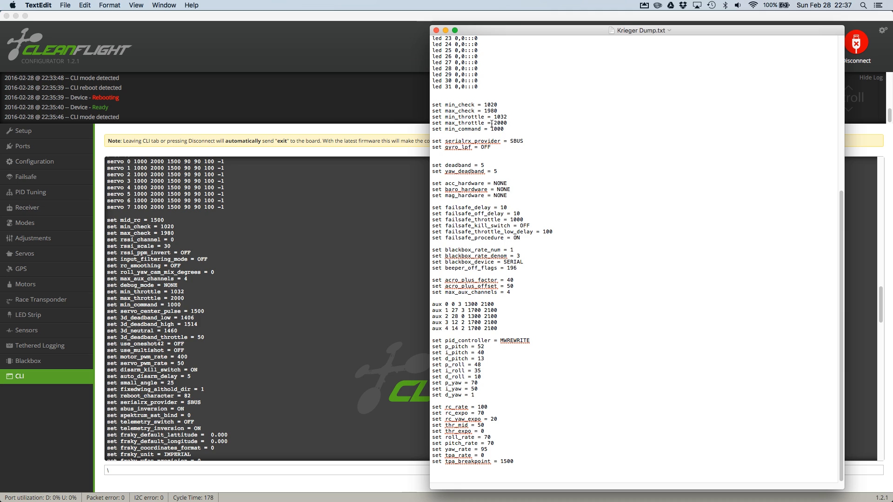
{"action": "left_click_drag", "start_coordinate": [506, 129], "coordinate": [433, 117]}
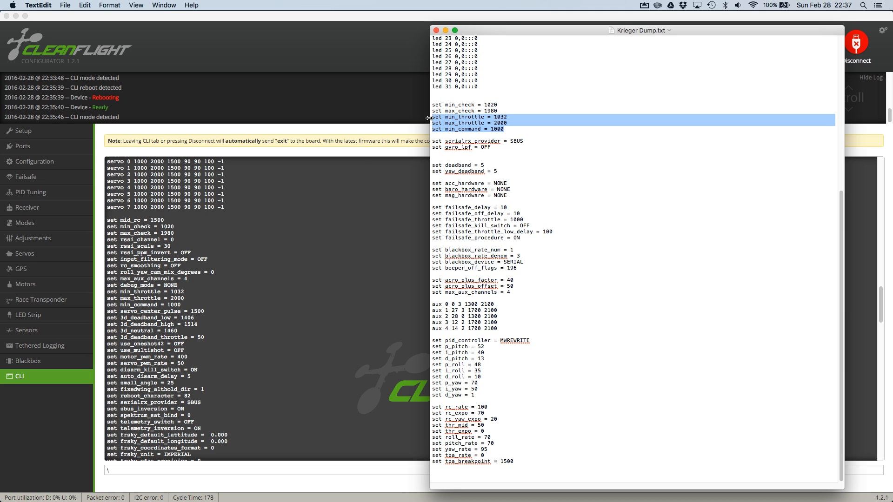
{"action": "scroll", "coordinate": [151, 296], "scroll_direction": "down", "scroll_amount": 2}
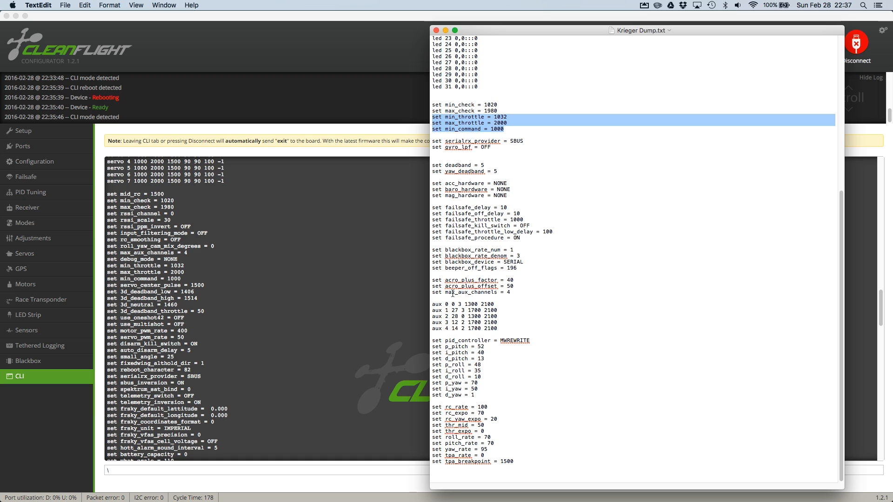
- Highlight the serialrx_provider = SBUS and feature RX_SERIAL lines in Krieger Dump.txt while checking the receiver settings against the CLI dump
{"action": "left_click", "coordinate": [492, 208]}
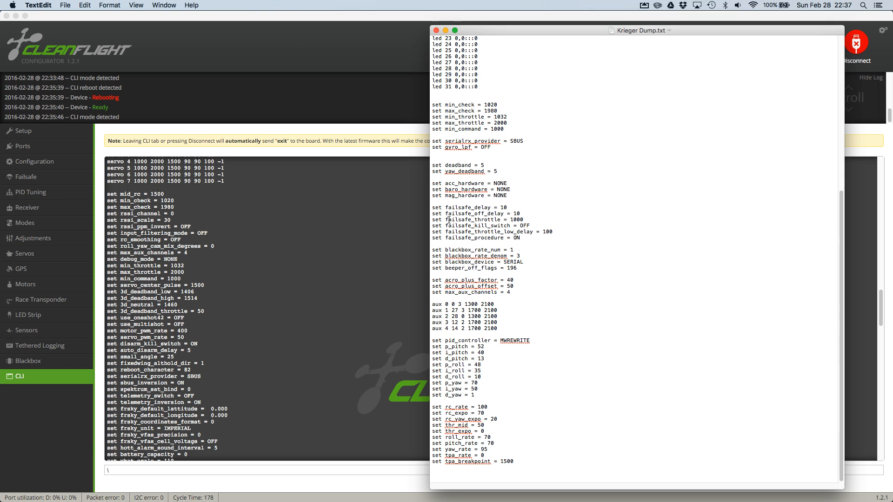
{"action": "scroll", "coordinate": [186, 282], "scroll_direction": "down", "scroll_amount": 1}
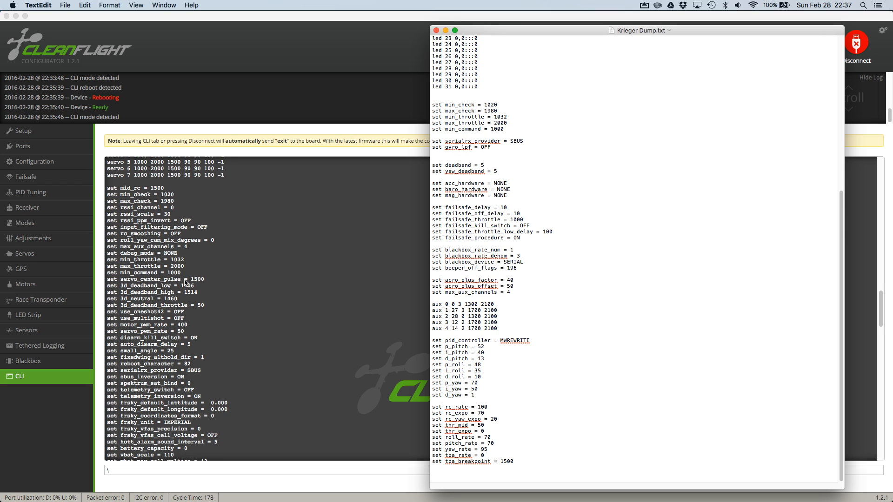
{"action": "scroll", "coordinate": [185, 282], "scroll_direction": "down", "scroll_amount": 3}
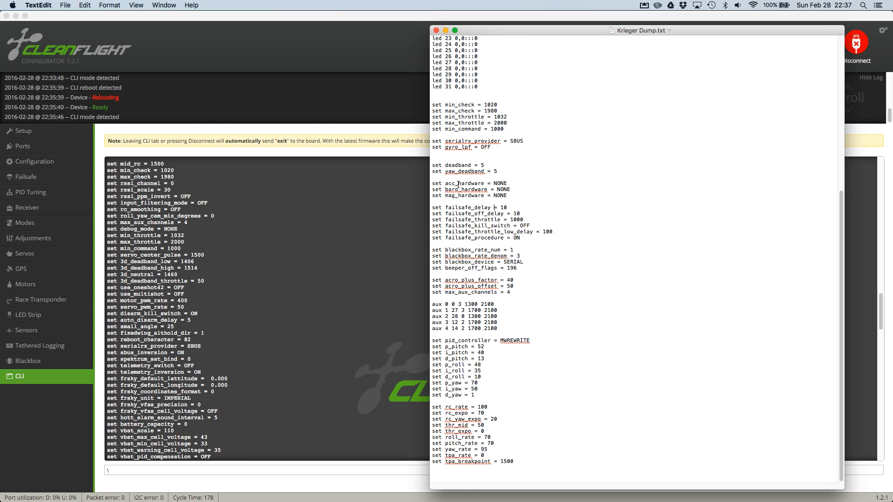
{"action": "scroll", "coordinate": [458, 184], "scroll_direction": "up", "scroll_amount": 1}
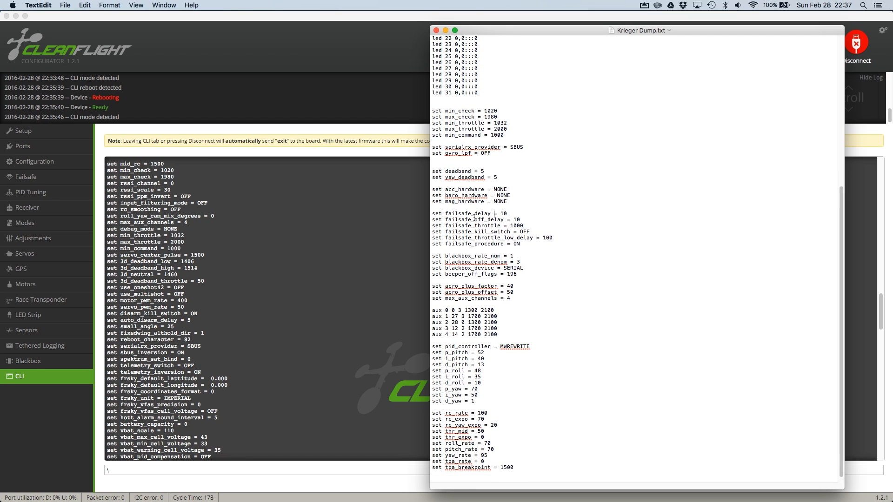
{"action": "left_click_drag", "start_coordinate": [520, 147], "coordinate": [452, 147]}
{"action": "left_click", "coordinate": [531, 152]}
{"action": "left_click_drag", "start_coordinate": [524, 147], "coordinate": [426, 145]}
{"action": "scroll", "coordinate": [564, 209], "scroll_direction": "up", "scroll_amount": 10}
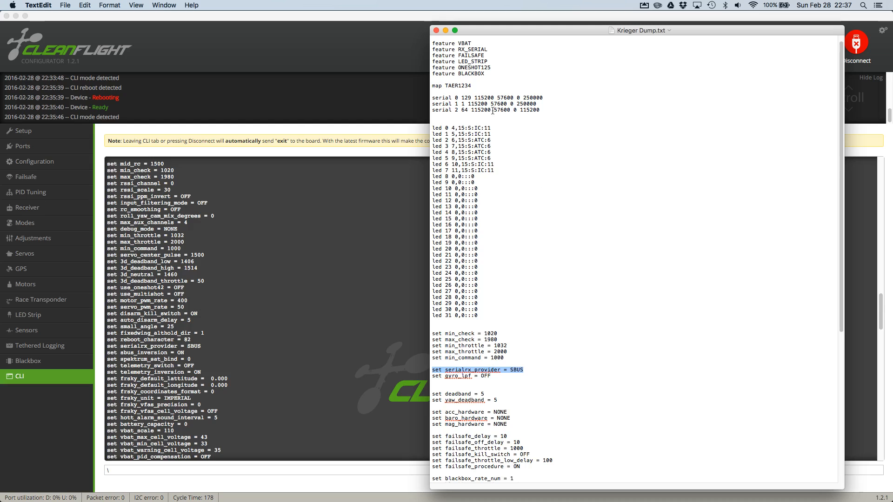
{"action": "left_click_drag", "start_coordinate": [487, 50], "coordinate": [433, 50]}
{"action": "scroll", "coordinate": [509, 212], "scroll_direction": "down", "scroll_amount": 7}
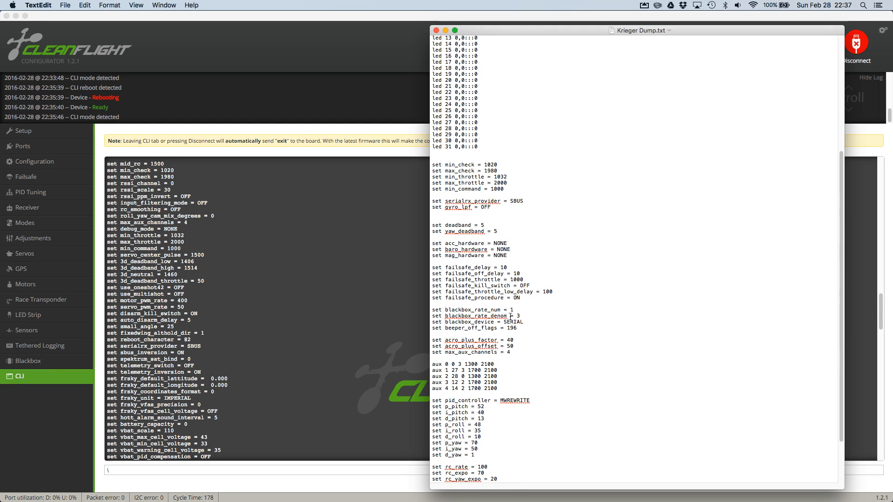
- Highlight the gyro_lpf, deadband and yaw_deadband lines in Krieger Dump.txt and find the same settings in the CLI dump
{"action": "left_click", "coordinate": [509, 209]}
{"action": "left_click_drag", "start_coordinate": [524, 201], "coordinate": [433, 207]}
{"action": "left_click", "coordinate": [446, 208]}
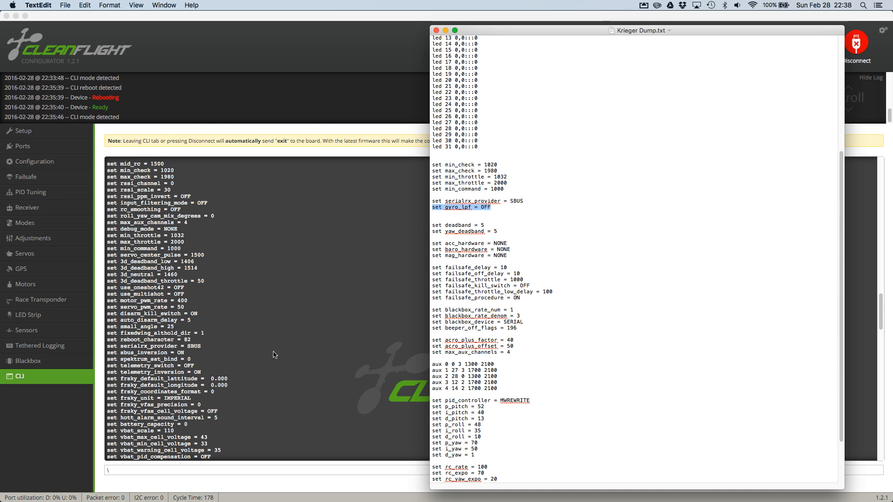
{"action": "scroll", "coordinate": [268, 354], "scroll_direction": "down", "scroll_amount": 3}
{"action": "scroll", "coordinate": [492, 265], "scroll_direction": "down", "scroll_amount": 2}
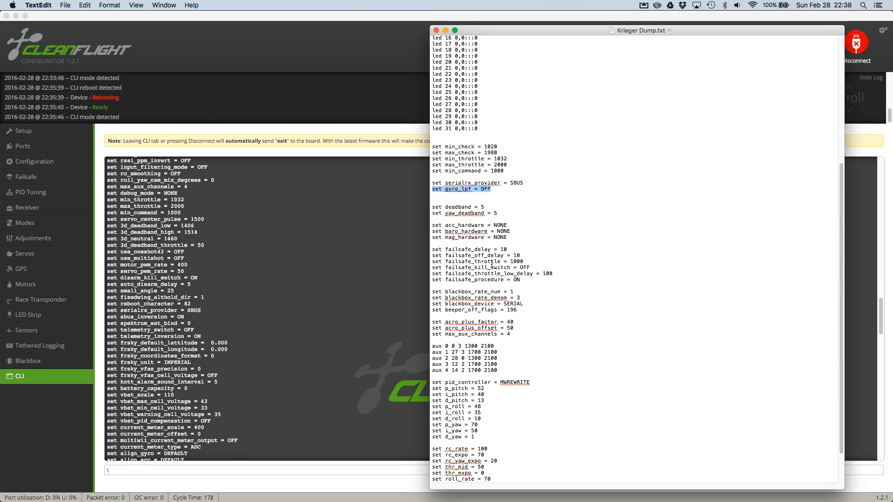
{"action": "left_click_drag", "start_coordinate": [496, 215], "coordinate": [431, 205]}
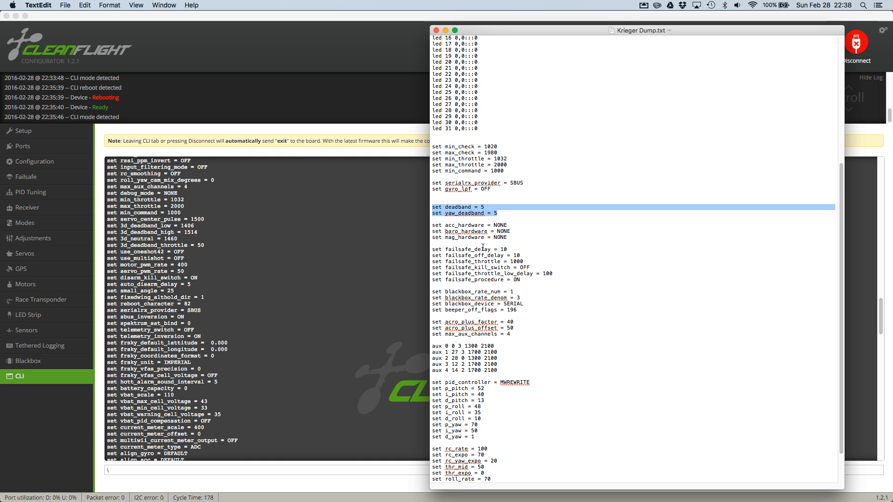
{"action": "scroll", "coordinate": [277, 296], "scroll_direction": "down", "scroll_amount": 10}
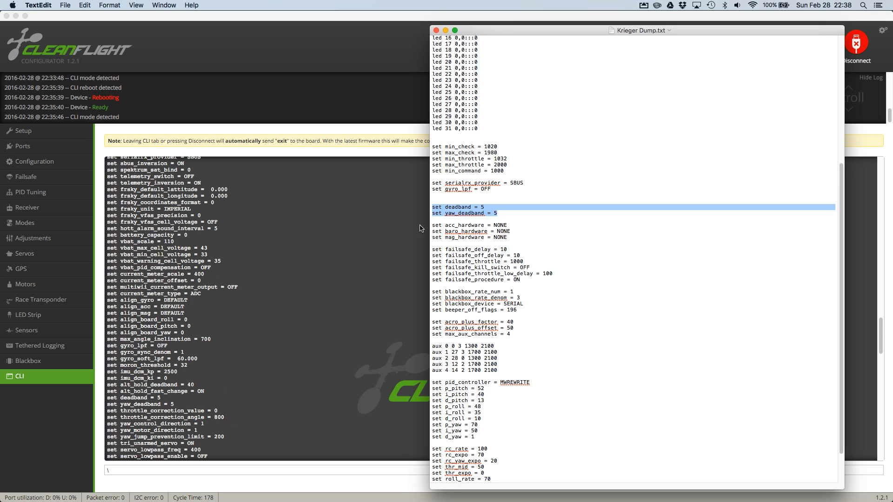
- Highlight the acc_hardware, baro_hardware and mag_hardware lines in Krieger Dump.txt to review the disabled sensors
{"action": "left_click_drag", "start_coordinate": [512, 241], "coordinate": [429, 225]}
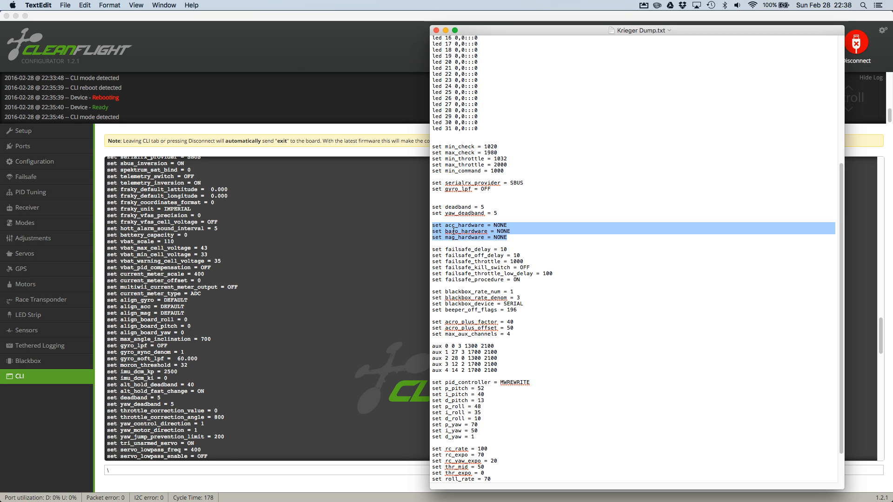
{"action": "left_click_drag", "start_coordinate": [507, 238], "coordinate": [433, 231]}
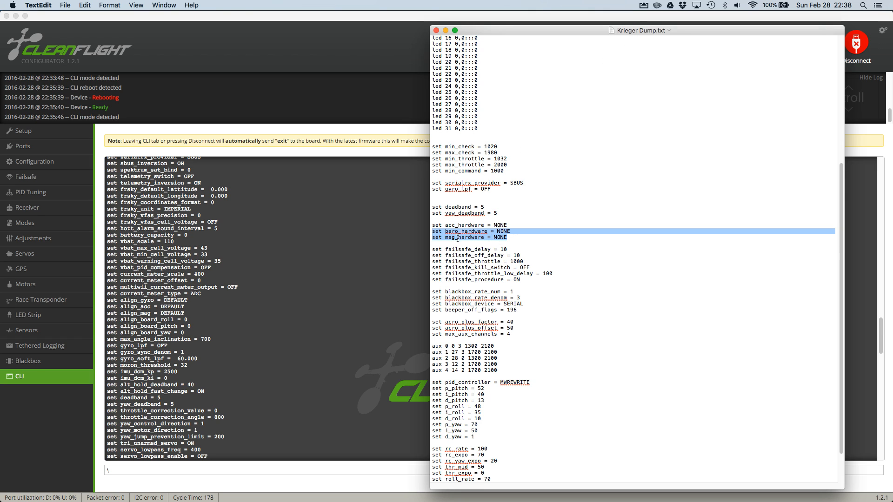
{"action": "left_click_drag", "start_coordinate": [510, 225], "coordinate": [432, 225]}
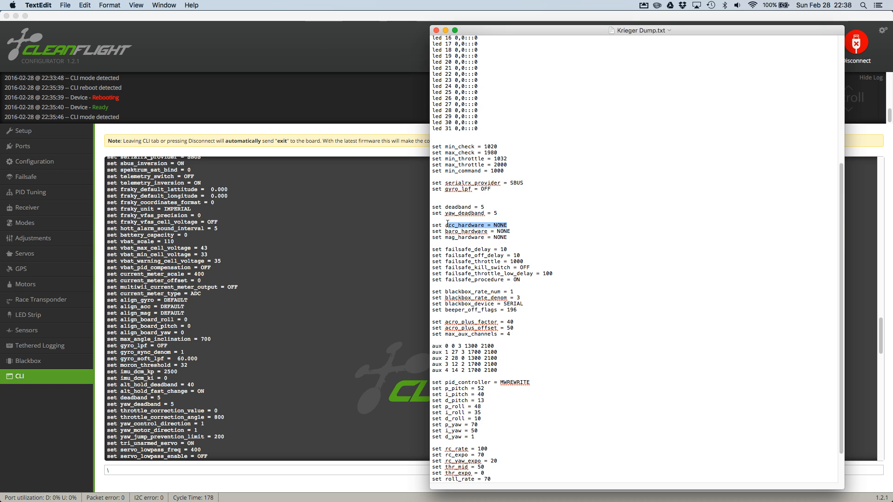
- Compare the failsafe lines of Krieger Dump.txt with the CLI dump, highlighting failsafe_delay through failsafe_procedure in the CLI output
{"action": "scroll", "coordinate": [453, 250], "scroll_direction": "down", "scroll_amount": 3}
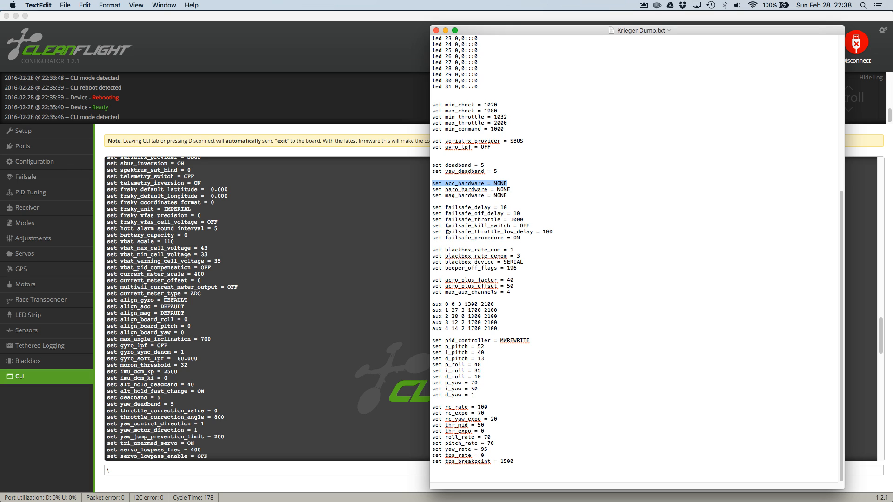
{"action": "left_click", "coordinate": [476, 226]}
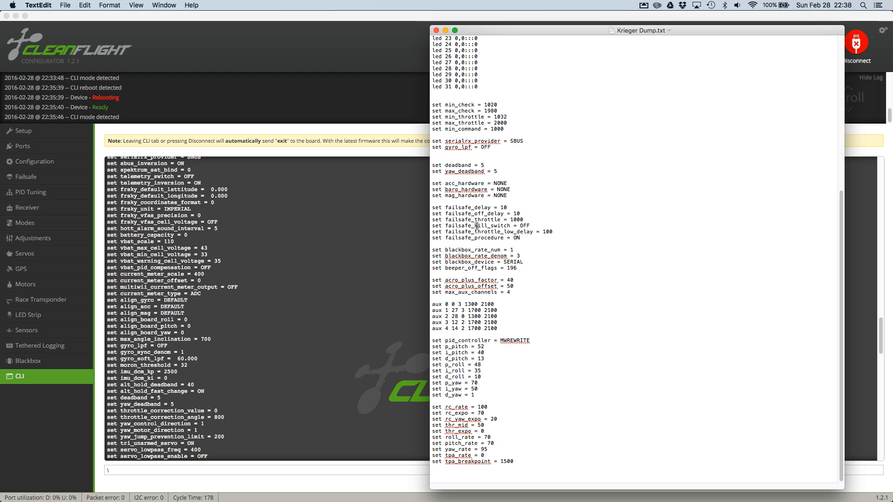
{"action": "left_click", "coordinate": [463, 214], "text": "shift"}
{"action": "scroll", "coordinate": [251, 300], "scroll_direction": "down", "scroll_amount": 10}
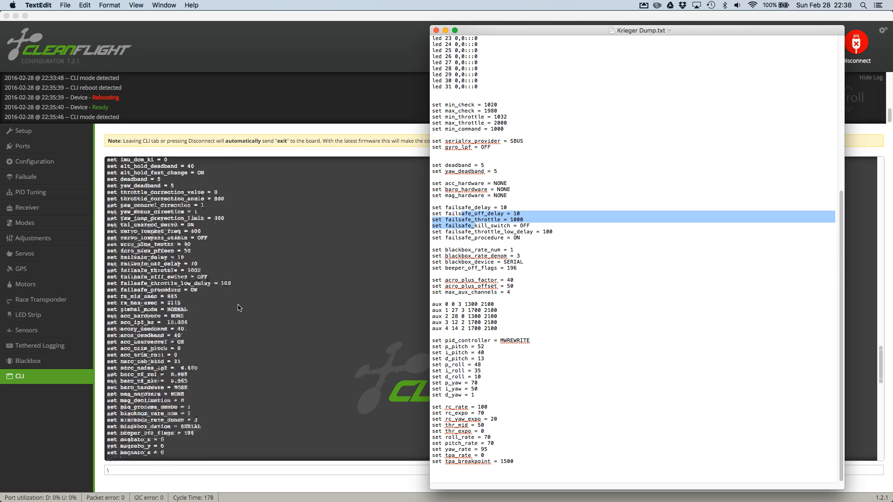
{"action": "scroll", "coordinate": [238, 308], "scroll_direction": "up", "scroll_amount": 10}
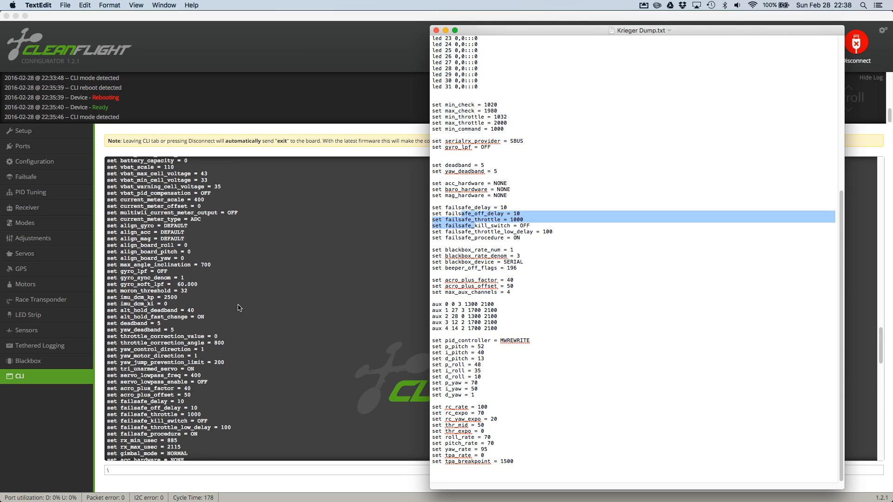
{"action": "scroll", "coordinate": [166, 348], "scroll_direction": "down", "scroll_amount": 5}
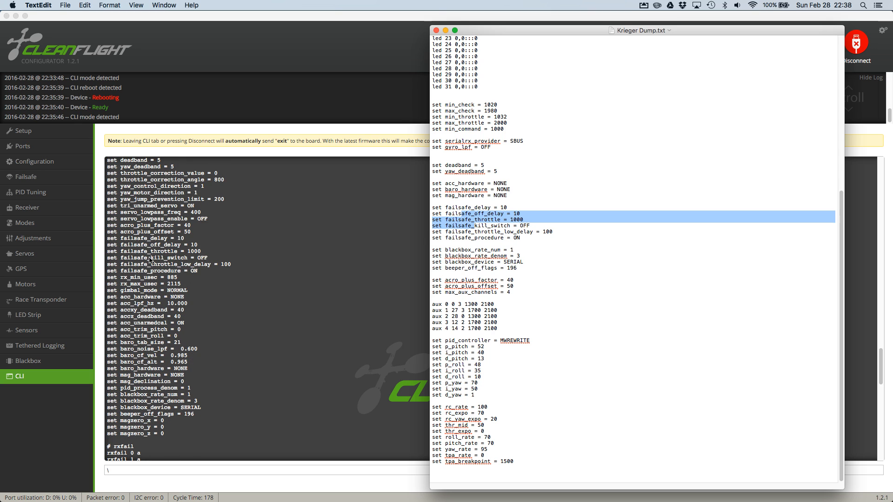
{"action": "left_click", "coordinate": [112, 242]}
{"action": "left_click_drag", "start_coordinate": [107, 238], "coordinate": [198, 271]}
- Bring Krieger Dump.txt back to the front and highlight its set failsafe_procedure = ON line
{"action": "mouse_move", "coordinate": [1, 501]}
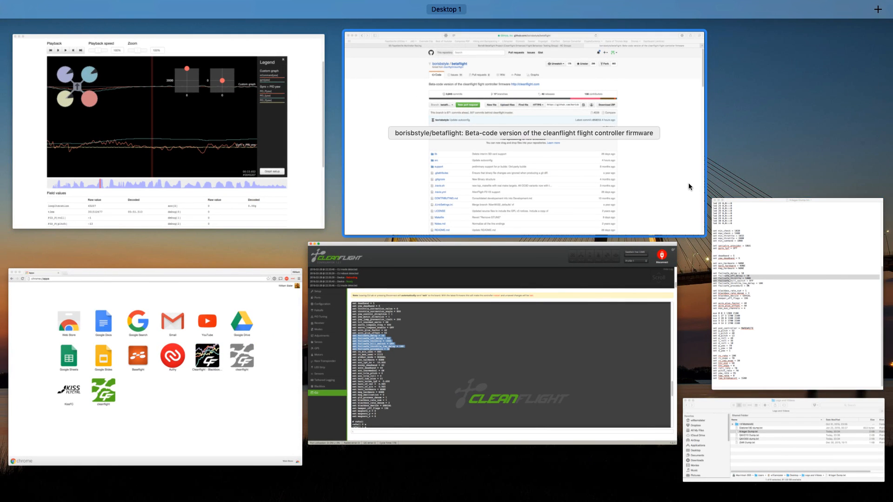
{"action": "left_click", "coordinate": [755, 321]}
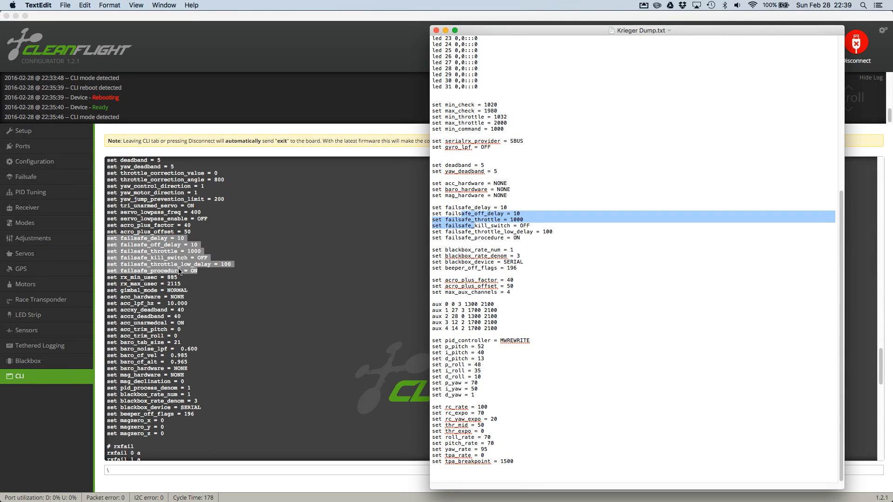
{"action": "left_click", "coordinate": [499, 242]}
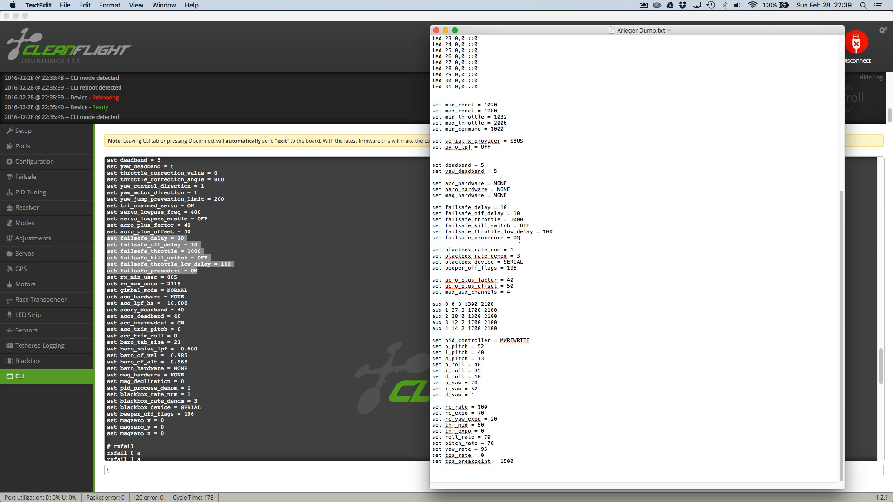
{"action": "left_click_drag", "start_coordinate": [519, 239], "coordinate": [432, 238]}
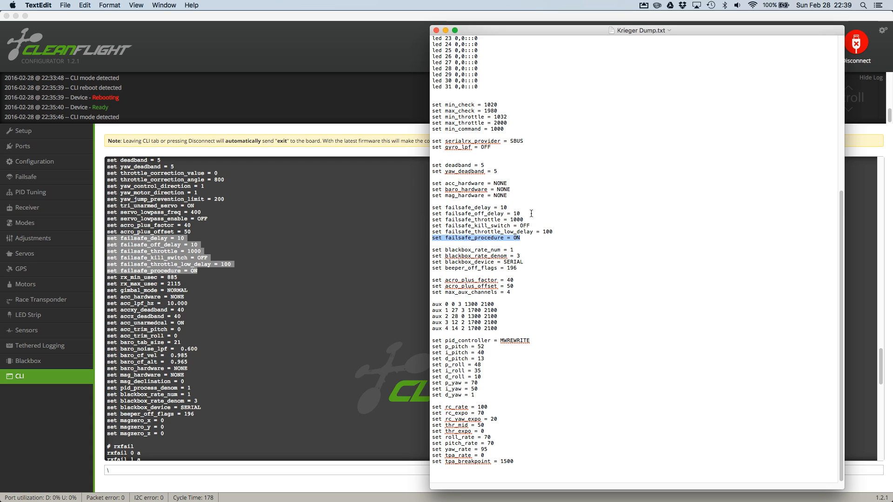
{"action": "left_click", "coordinate": [523, 226]}
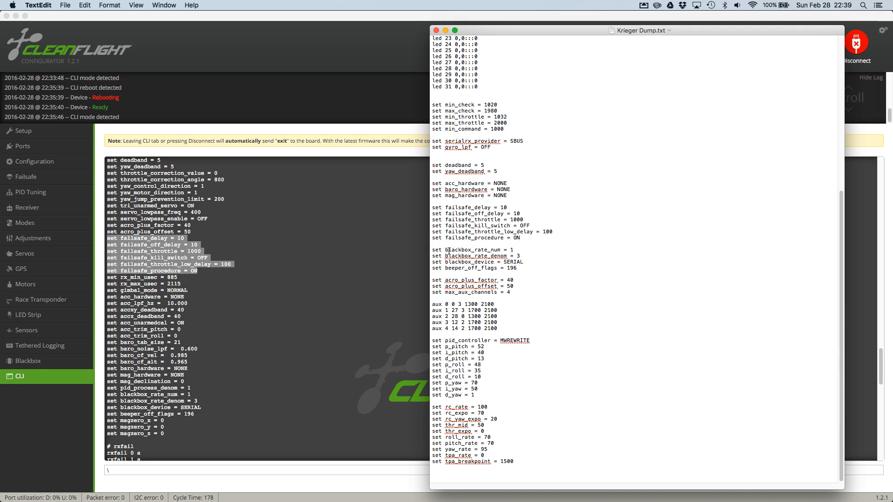
- Review the blackbox settings in Krieger Dump.txt, highlighting the whole block and the blackbox_rate_num and blackbox_rate_denom lines individually
{"action": "left_click_drag", "start_coordinate": [451, 251], "coordinate": [528, 270]}
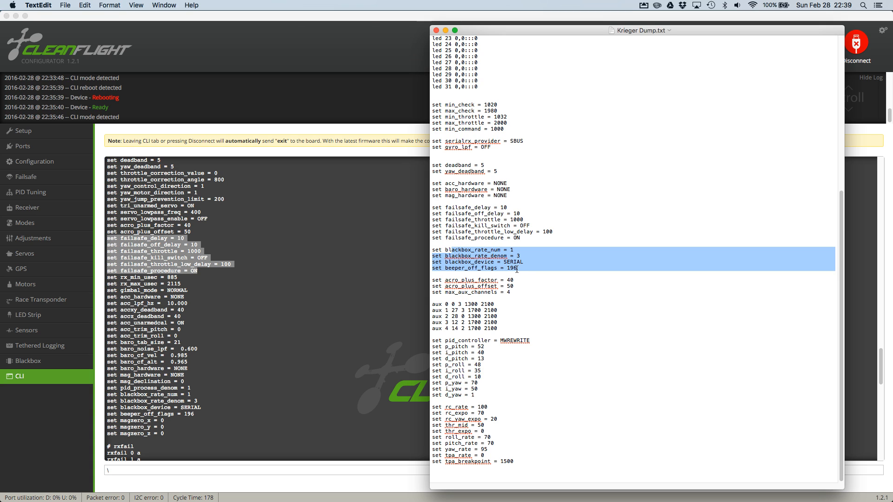
{"action": "left_click", "coordinate": [518, 268]}
{"action": "left_click_drag", "start_coordinate": [517, 268], "coordinate": [438, 251]}
{"action": "left_click", "coordinate": [473, 252]}
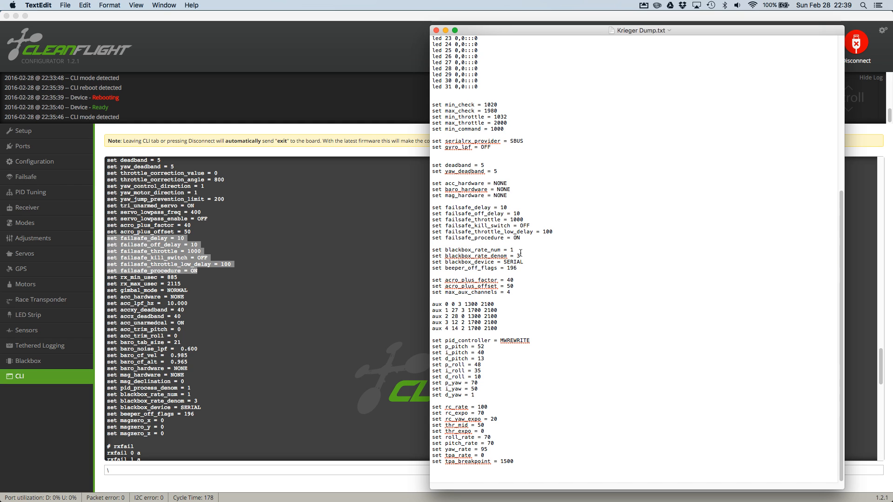
{"action": "left_click_drag", "start_coordinate": [519, 256], "coordinate": [432, 252]}
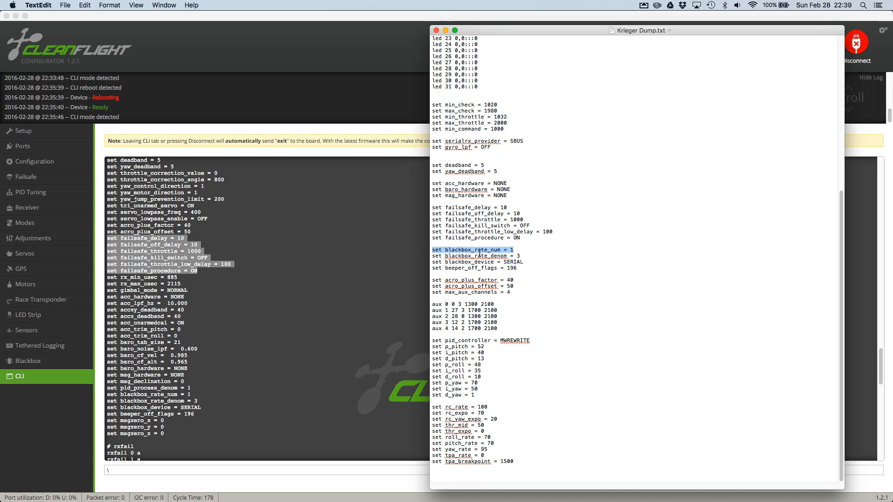
{"action": "left_click", "coordinate": [510, 251]}
{"action": "left_click_drag", "start_coordinate": [514, 250], "coordinate": [448, 251]}
{"action": "left_click_drag", "start_coordinate": [527, 256], "coordinate": [432, 256]}
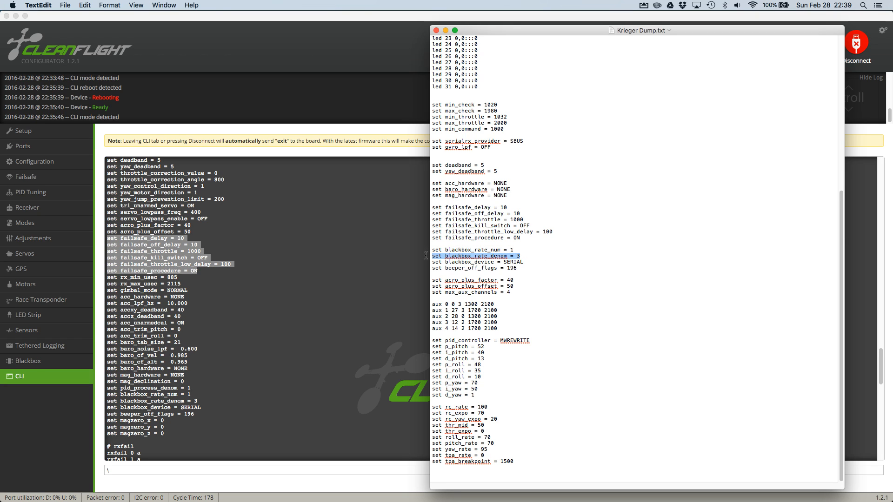
- Highlight the set beeper_off_flags = 196 line in Krieger Dump.txt
{"action": "left_click", "coordinate": [475, 269]}
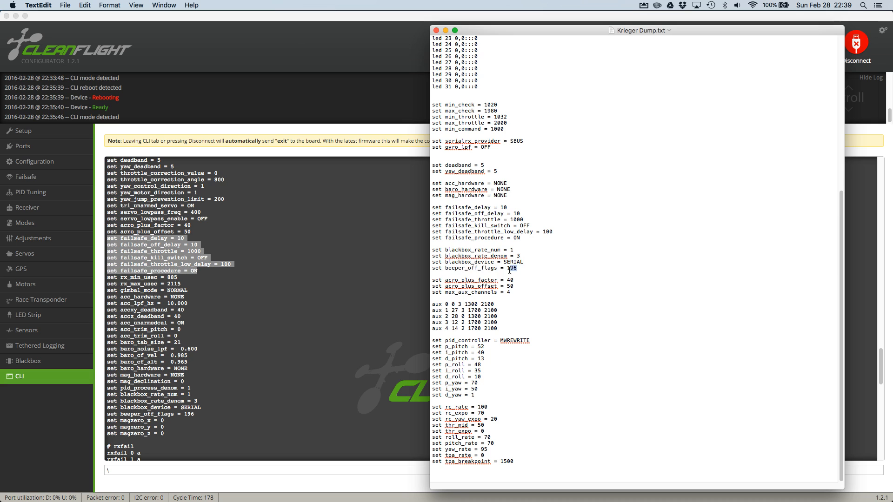
{"action": "left_click_drag", "start_coordinate": [516, 269], "coordinate": [433, 269]}
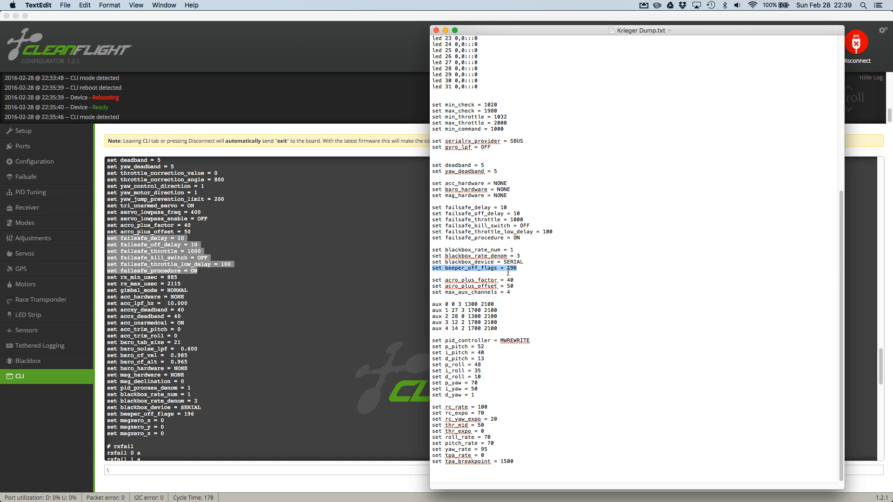
{"action": "left_click_drag", "start_coordinate": [517, 268], "coordinate": [425, 269]}
- Highlight the acro_plus_factor, acro_plus_offset and max_aux_channels lines in Krieger Dump.txt, along with the aux 2 to aux 4 lines
{"action": "left_click", "coordinate": [476, 280]}
{"action": "left_click_drag", "start_coordinate": [454, 281], "coordinate": [510, 293]}
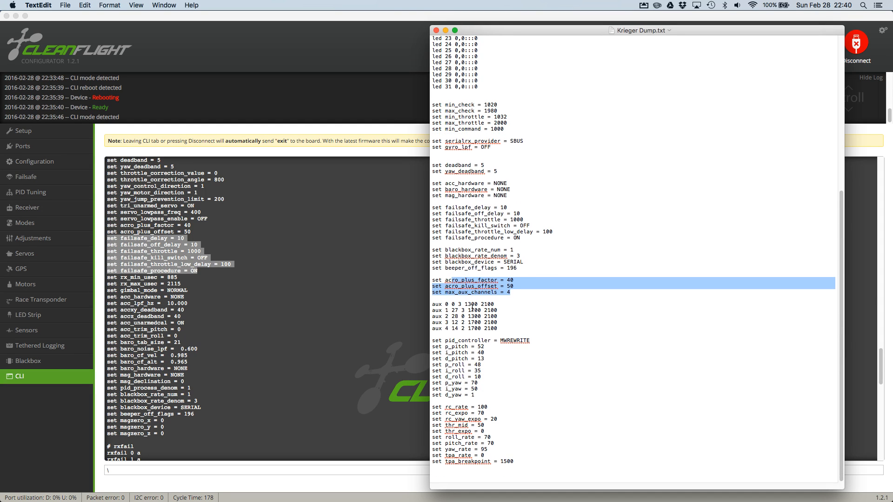
{"action": "scroll", "coordinate": [452, 320], "scroll_direction": "up", "scroll_amount": 3}
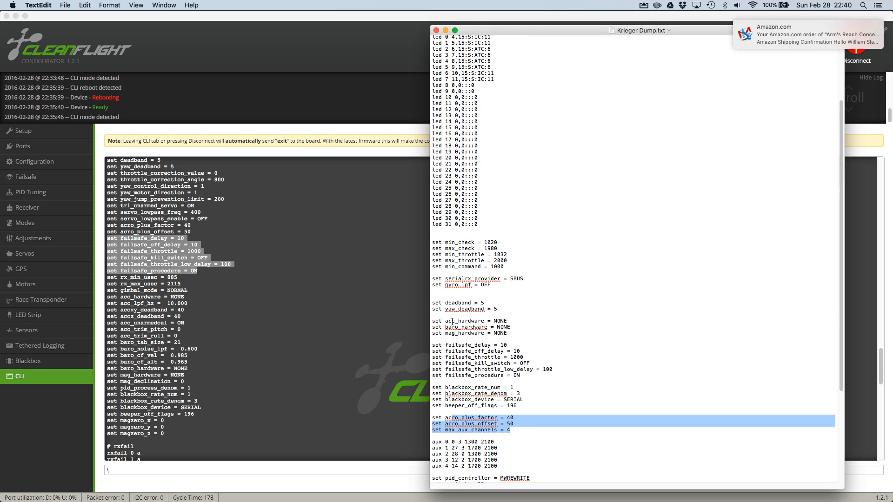
{"action": "scroll", "coordinate": [452, 321], "scroll_direction": "down", "scroll_amount": 3}
{"action": "mouse_move", "coordinate": [450, 316]}
{"action": "left_mouse_down"}
{"action": "mouse_move", "coordinate": [465, 322]}
{"action": "mouse_move", "coordinate": [458, 329]}
{"action": "left_mouse_up"}
- Compare the PID settings in Krieger Dump.txt with the CLI dump, highlighting pid_controller through d_yaw in both
{"action": "scroll", "coordinate": [289, 337], "scroll_direction": "down", "scroll_amount": 8}
{"action": "scroll", "coordinate": [287, 337], "scroll_direction": "down", "scroll_amount": 10}
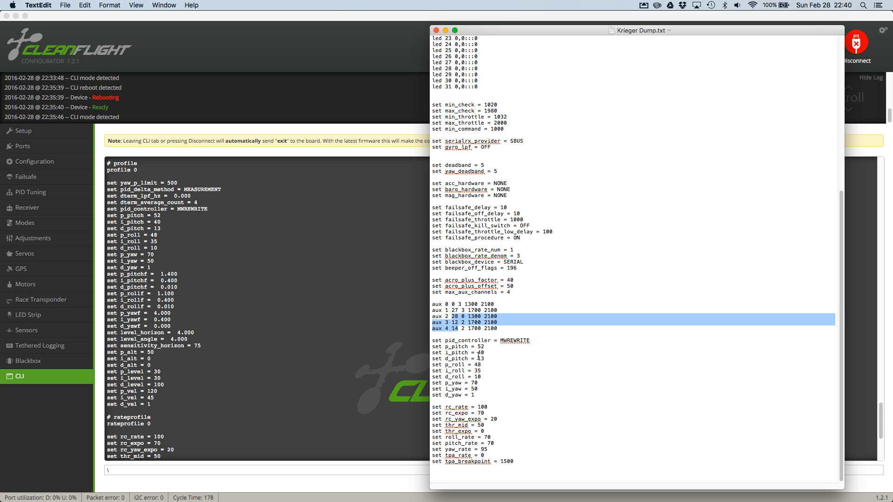
{"action": "left_click_drag", "start_coordinate": [432, 339], "coordinate": [485, 397]}
{"action": "left_click", "coordinate": [461, 371]}
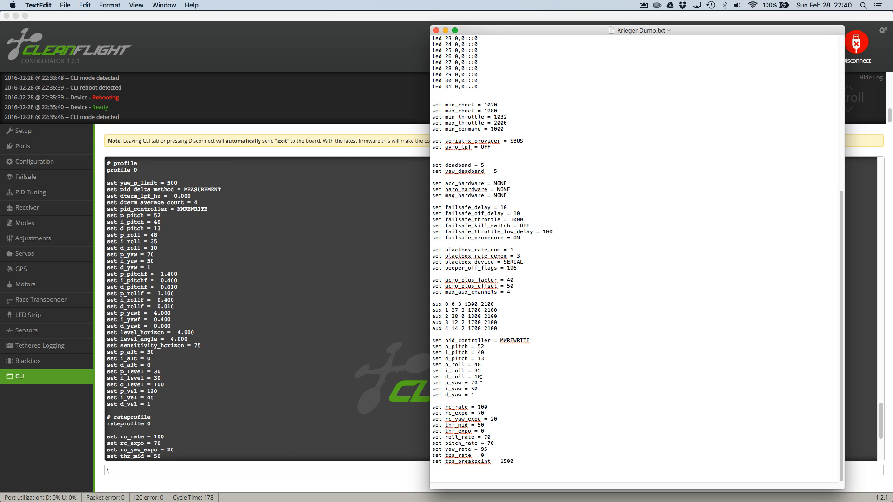
{"action": "left_click", "coordinate": [156, 265]}
{"action": "left_click_drag", "start_coordinate": [155, 268], "coordinate": [108, 209]}
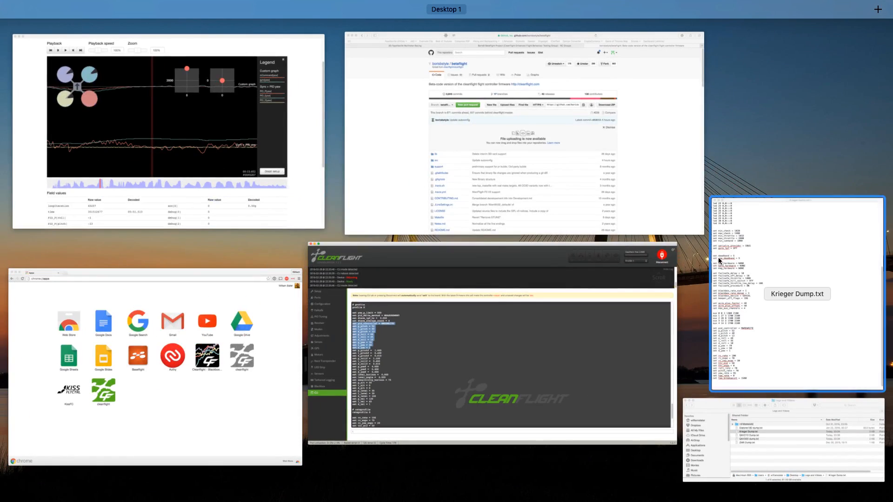
{"action": "left_click", "coordinate": [726, 277]}
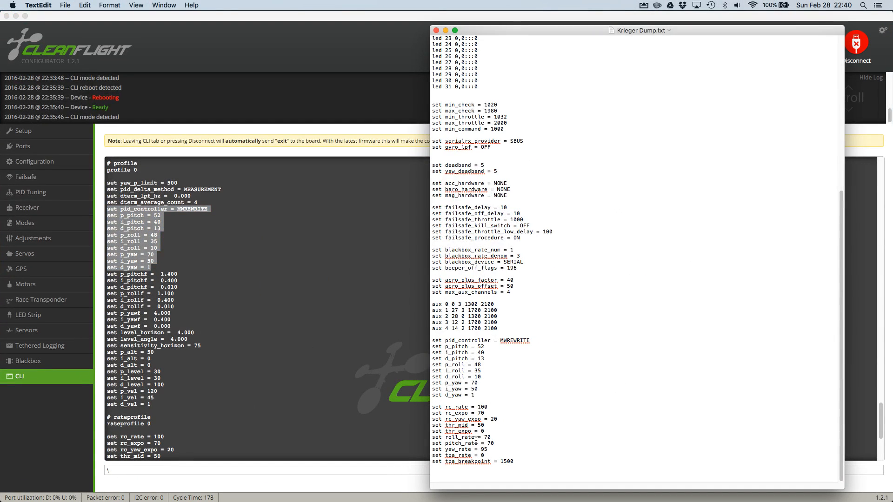
- Check the rate settings at the end of the CLI dump, highlighting the tpa_breakpoint value and the rc_rate line under dump rates
{"action": "scroll", "coordinate": [244, 379], "scroll_direction": "up", "scroll_amount": 3}
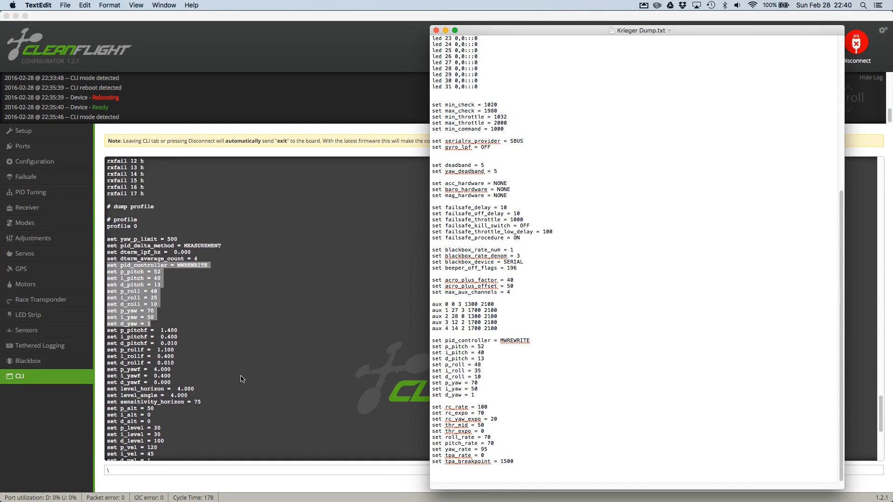
{"action": "scroll", "coordinate": [241, 379], "scroll_direction": "up", "scroll_amount": 3}
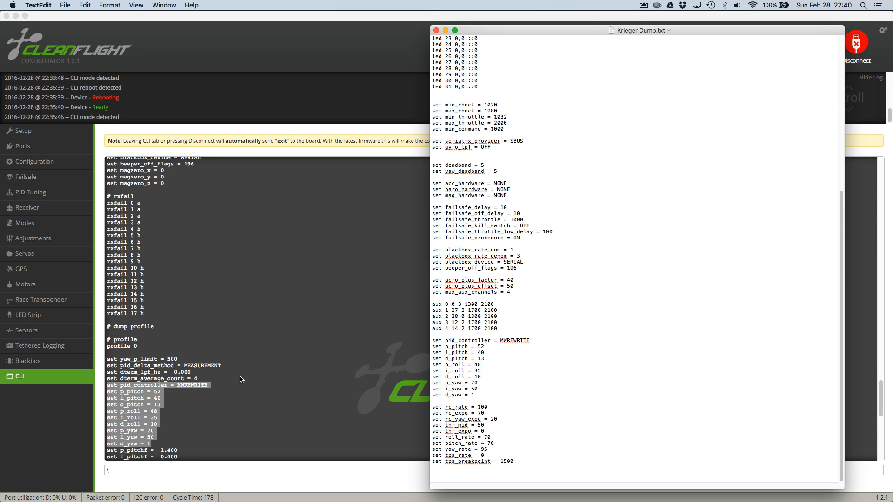
{"action": "scroll", "coordinate": [183, 263], "scroll_direction": "up", "scroll_amount": 5}
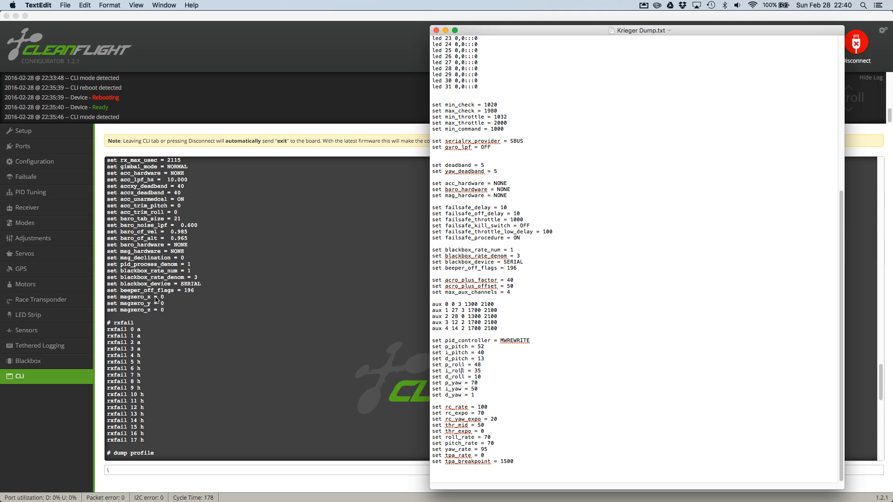
{"action": "scroll", "coordinate": [157, 298], "scroll_direction": "down", "scroll_amount": 10}
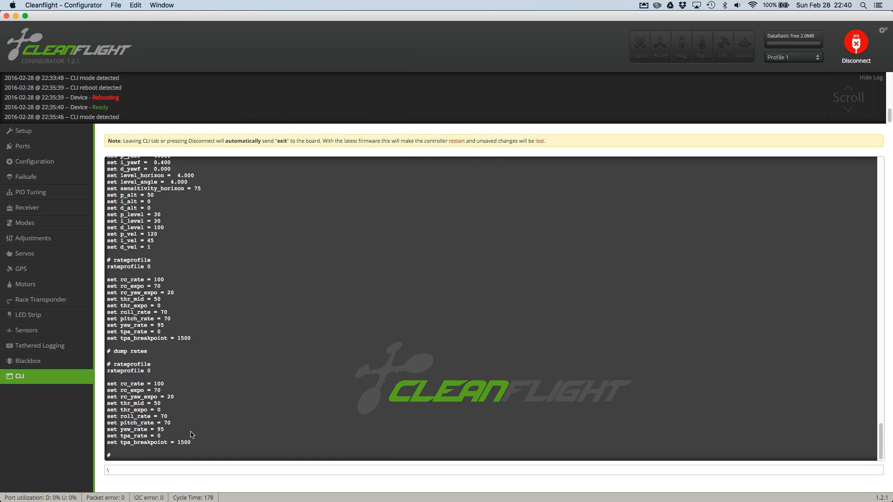
{"action": "left_click_drag", "start_coordinate": [196, 445], "coordinate": [182, 443]}
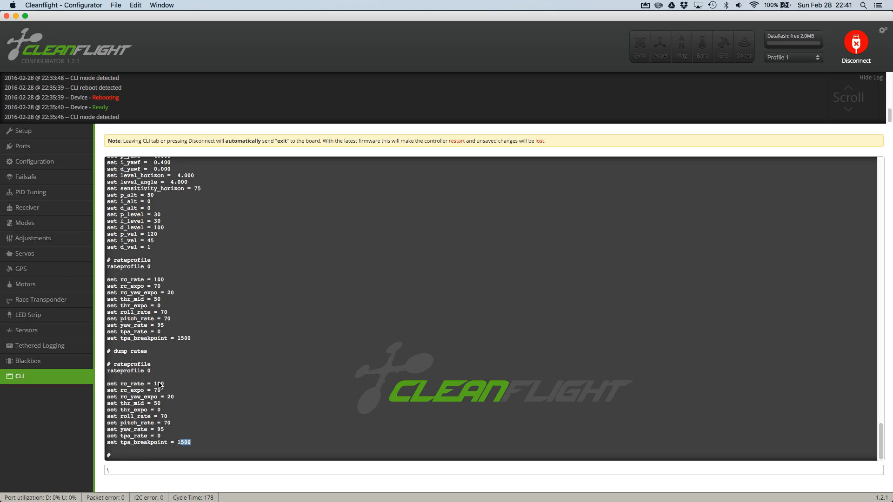
{"action": "left_click_drag", "start_coordinate": [124, 384], "coordinate": [165, 387]}
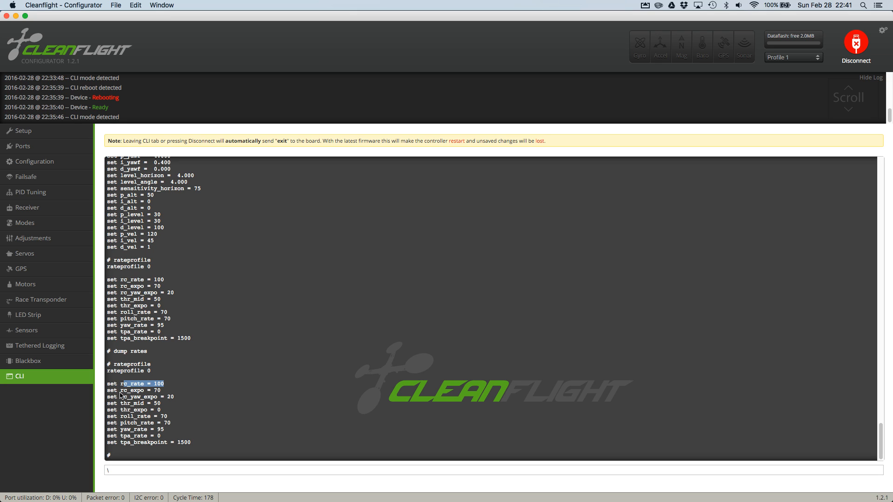
- Highlight the rc_expo line under dump rates and check the rates and expo on the PID Tuning and Receiver pages
{"action": "left_click", "coordinate": [151, 392]}
{"action": "left_click_drag", "start_coordinate": [161, 392], "coordinate": [106, 391]}
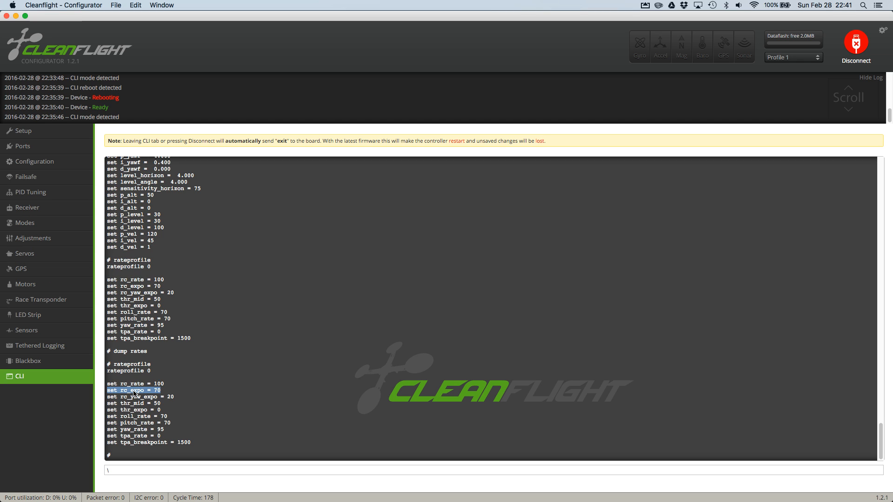
{"action": "left_click", "coordinate": [32, 193]}
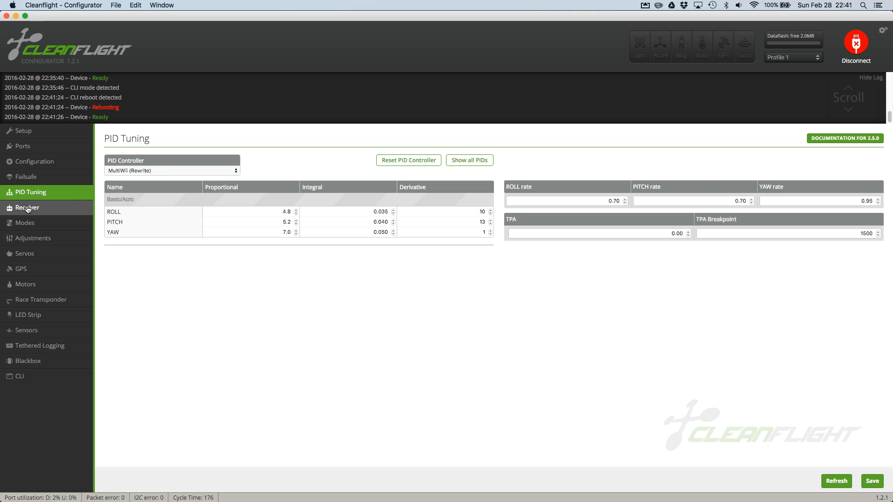
{"action": "left_click", "coordinate": [28, 207]}
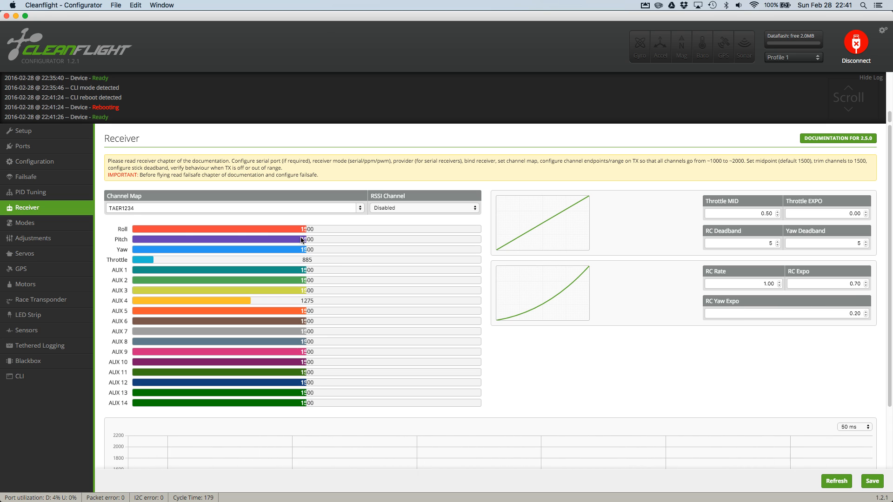
- Run dump in the CLI again and highlight the rate lines from rc_rate to tpa_breakpoint under dump rates
{"action": "left_click", "coordinate": [28, 375]}
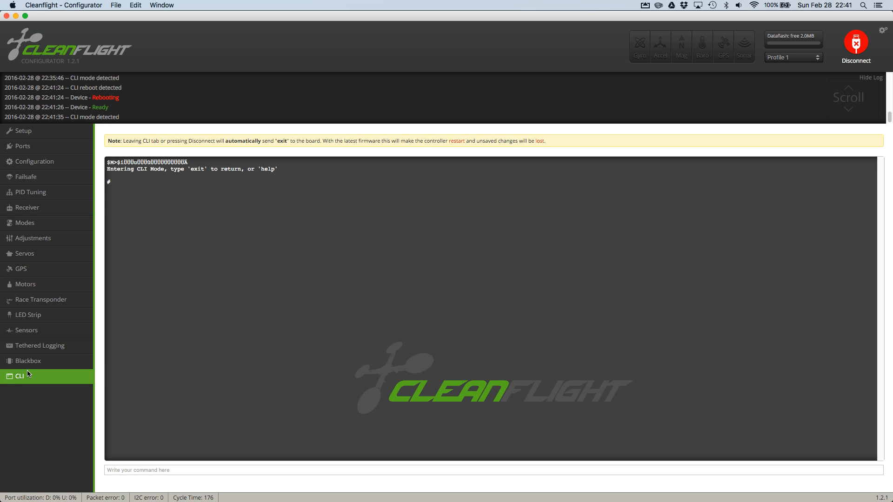
{"action": "type", "text": "dump"}
{"action": "key", "text": "Return"}
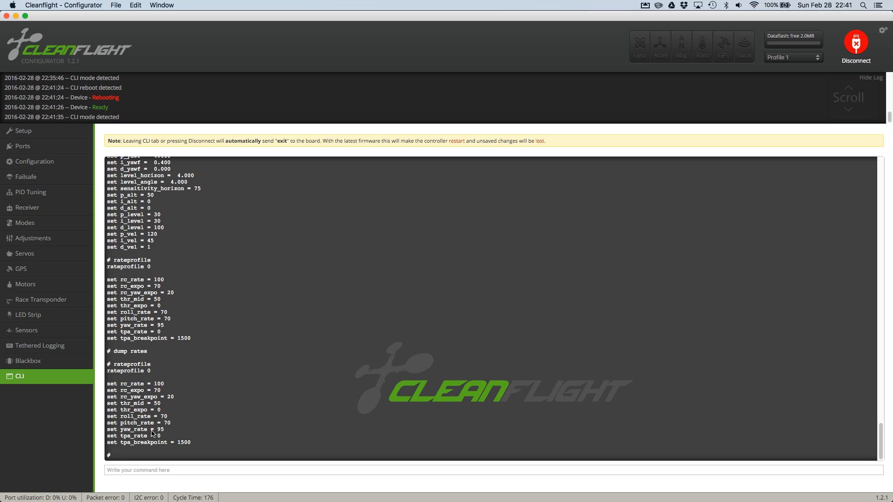
{"action": "left_click_drag", "start_coordinate": [190, 442], "coordinate": [106, 385]}
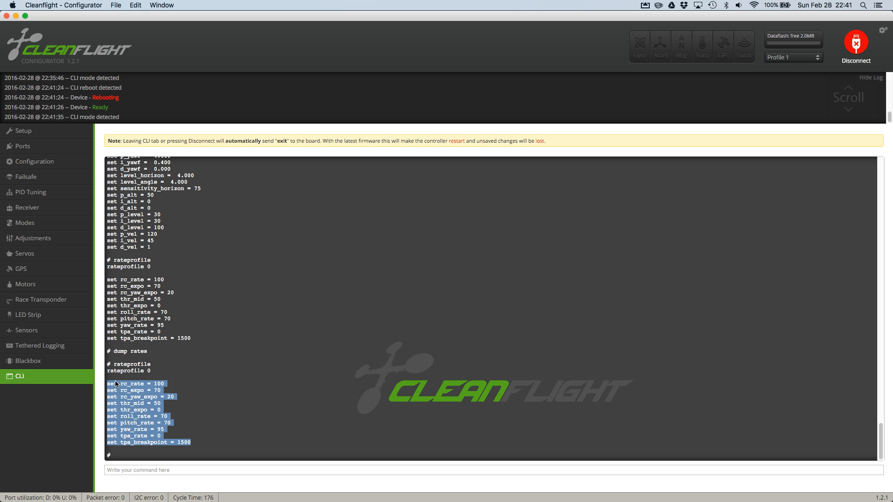
- Switch to Krieger Dump.txt in TextEdit and review it from the beginning beside the CLI output
{"action": "key", "text": "F11"}
{"action": "key", "text": "ctrl+Up"}
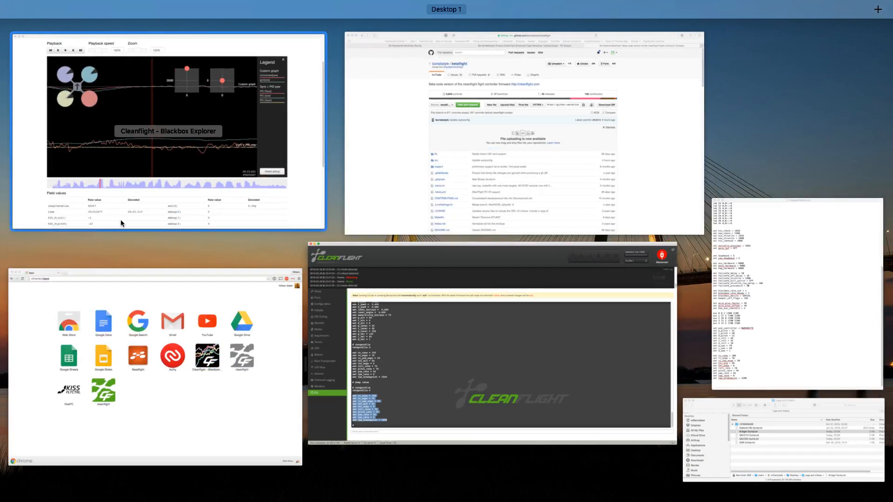
{"action": "left_click", "coordinate": [807, 339]}
{"action": "scroll", "coordinate": [474, 372], "scroll_direction": "up", "scroll_amount": 10}
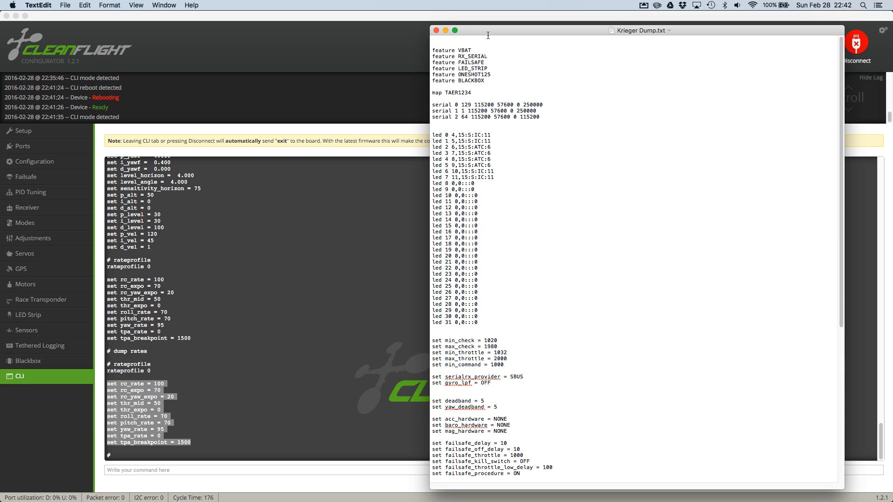
{"action": "left_click_drag", "start_coordinate": [488, 36], "coordinate": [518, 38]}
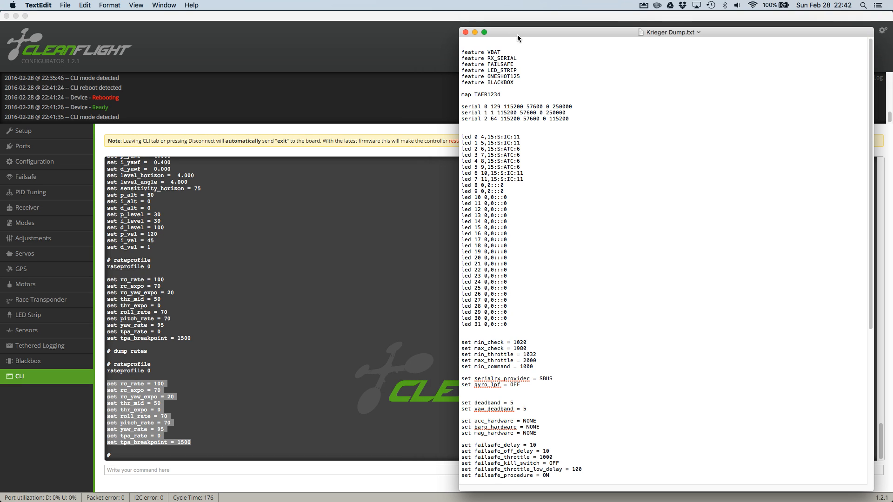
- Close Krieger Dump.txt and check the channel bars and stick response on the Receiver page in Cleanflight Configurator
{"action": "left_click", "coordinate": [464, 32]}
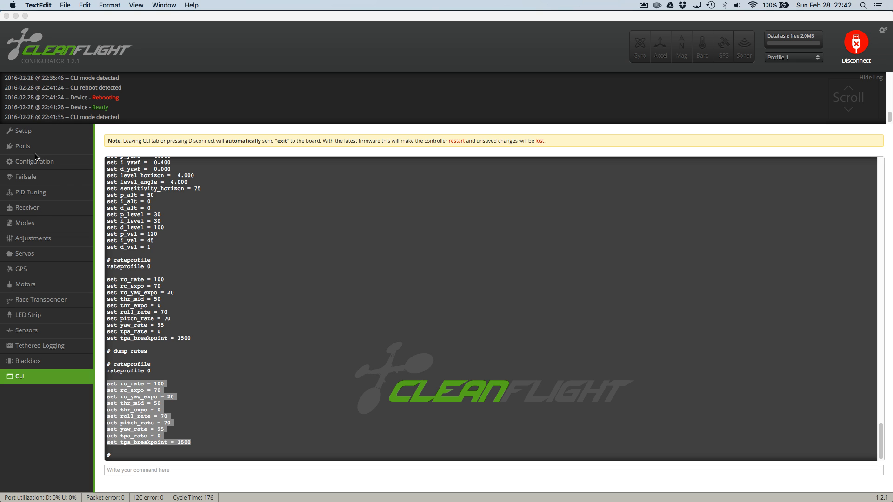
{"action": "left_click", "coordinate": [24, 208]}
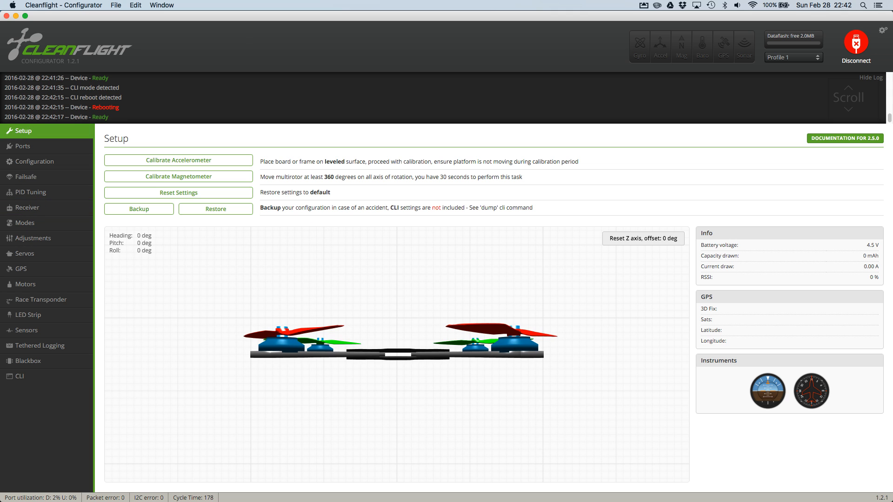
{"action": "left_click", "coordinate": [26, 209]}
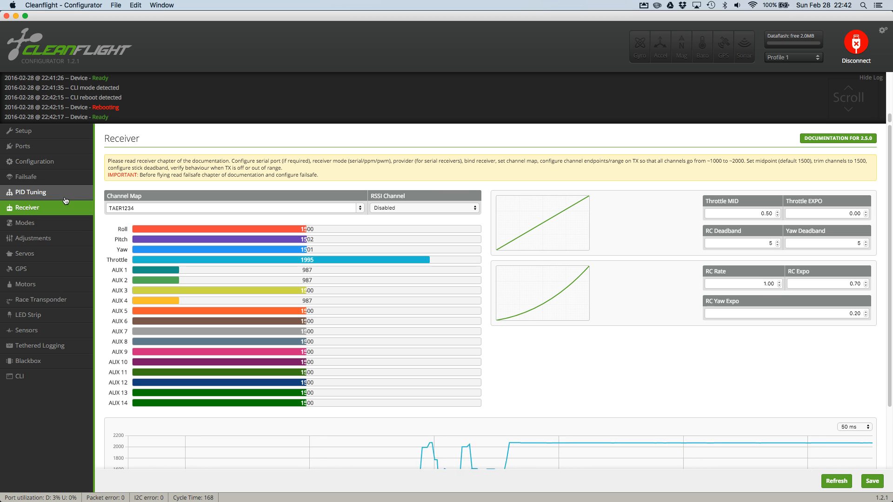
- Set the Flight Controller Loop Time to 500 in the System configuration, and save and reboot the board
{"action": "left_click", "coordinate": [30, 165]}
{"action": "scroll", "coordinate": [527, 413], "scroll_direction": "down", "scroll_amount": 5}
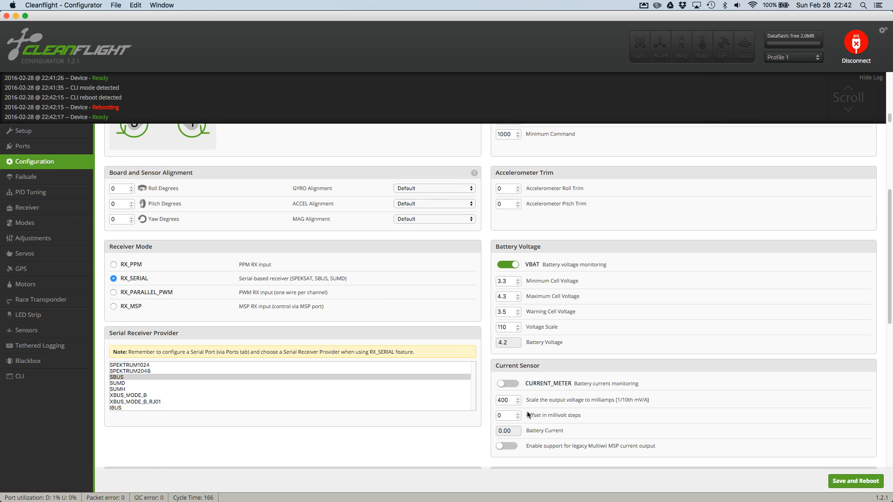
{"action": "scroll", "coordinate": [526, 411], "scroll_direction": "down", "scroll_amount": 5}
{"action": "left_click_drag", "start_coordinate": [512, 392], "coordinate": [490, 392]}
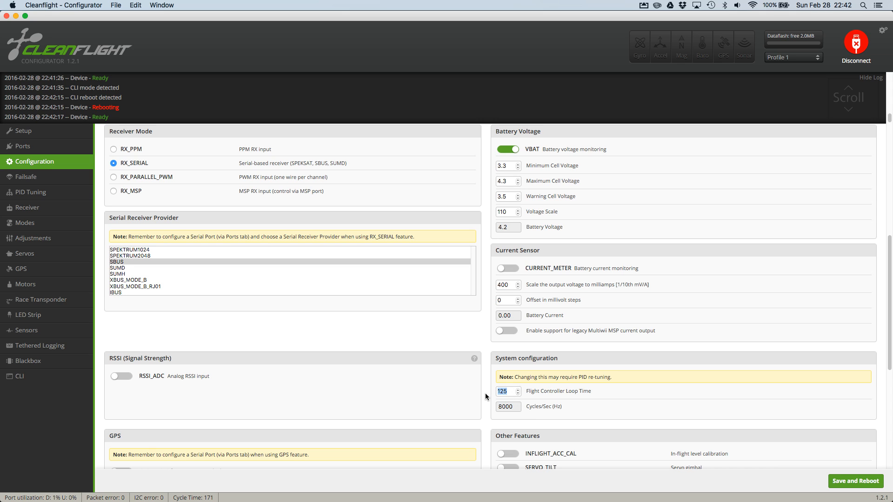
{"action": "type", "text": "500"}
{"action": "left_click", "coordinate": [828, 481]}
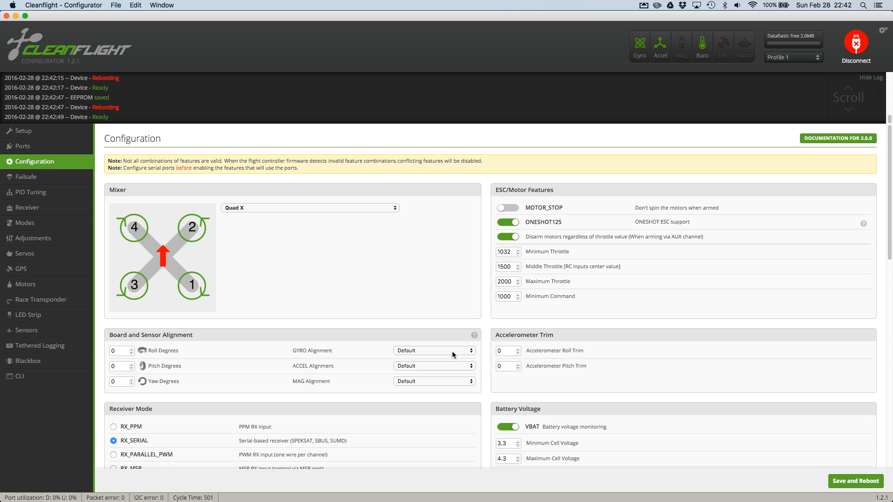
- Review the whole Configuration page after the reboot and look at the Motors page
{"action": "scroll", "coordinate": [440, 388], "scroll_direction": "down", "scroll_amount": 15}
{"action": "scroll", "coordinate": [212, 388], "scroll_direction": "up", "scroll_amount": 15}
{"action": "left_click", "coordinate": [28, 285]}
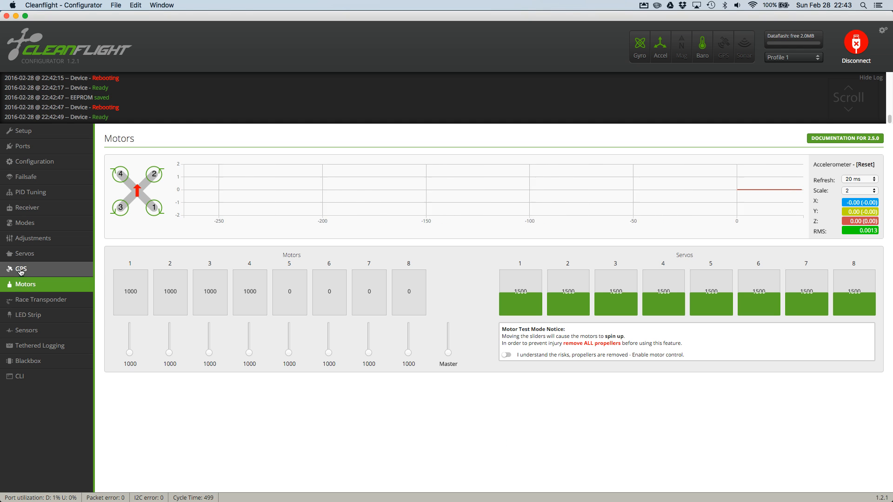
{"action": "left_click", "coordinate": [41, 165]}
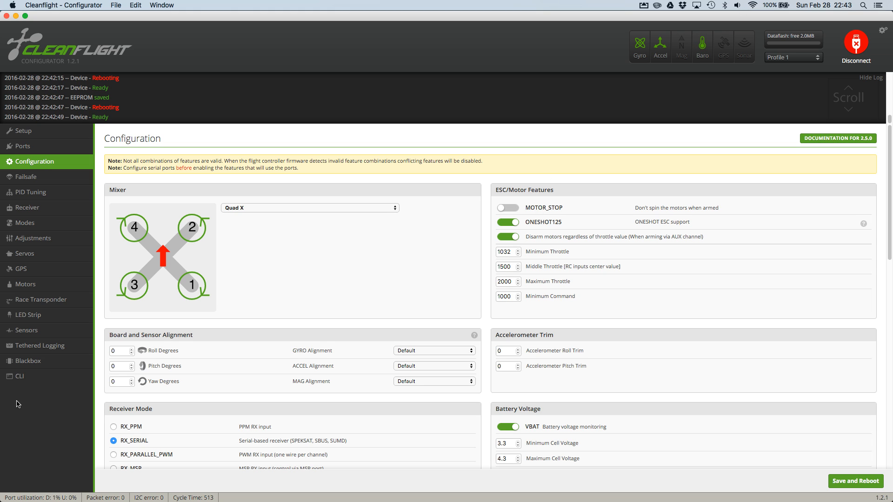
- Dump the settings in the CLI and copy the set baro_hardware = AUTO line
{"action": "left_click", "coordinate": [21, 377]}
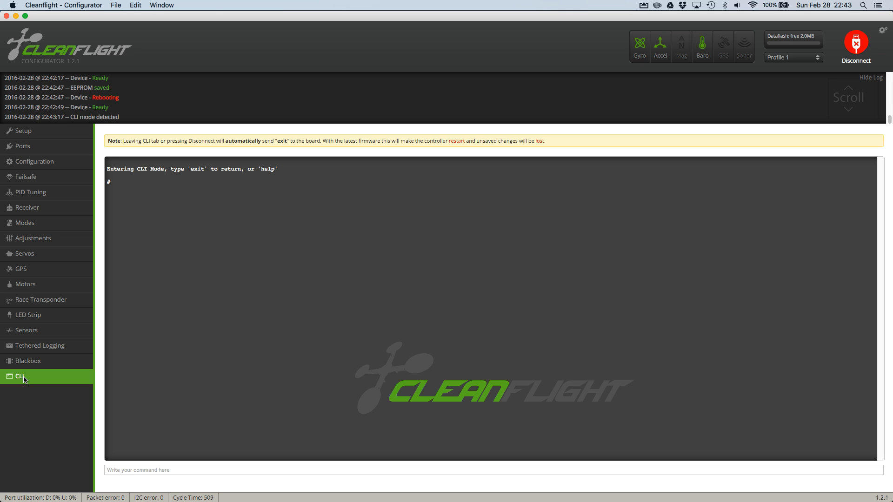
{"action": "type", "text": "dump"}
{"action": "key", "text": "Return"}
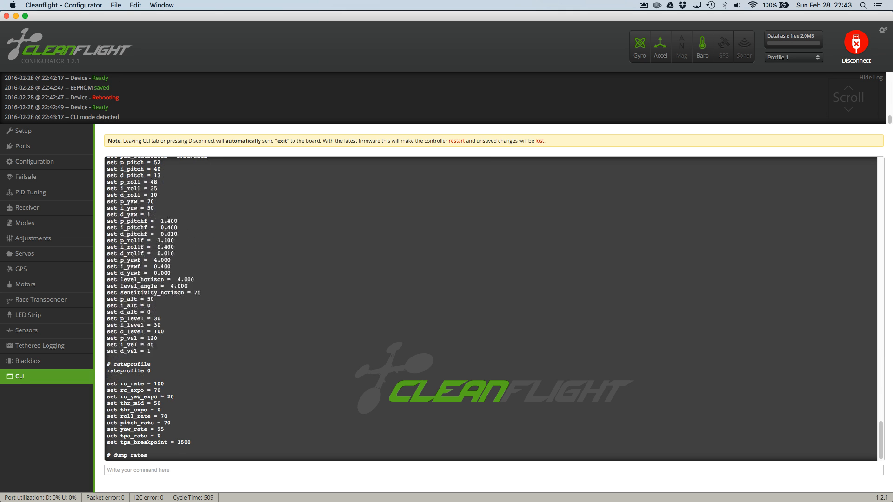
{"action": "scroll", "coordinate": [186, 335], "scroll_direction": "up", "scroll_amount": 10}
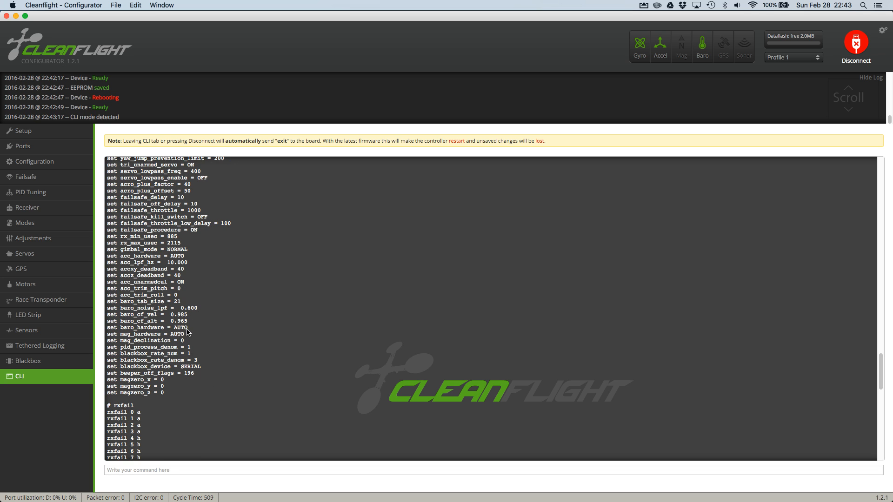
{"action": "left_click_drag", "start_coordinate": [185, 327], "coordinate": [106, 331]}
{"action": "key", "text": "super+c"}
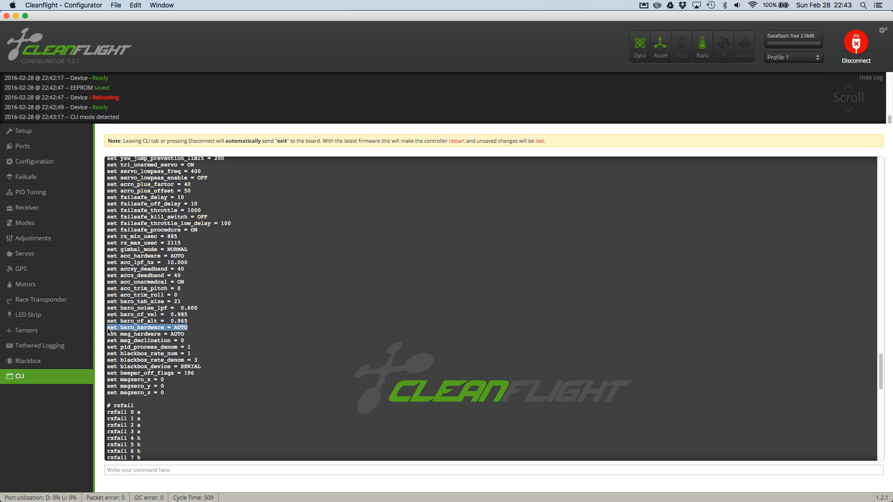
- Set baro_hardware to none through the CLI and save the settings to the board
{"action": "left_click", "coordinate": [124, 470]}
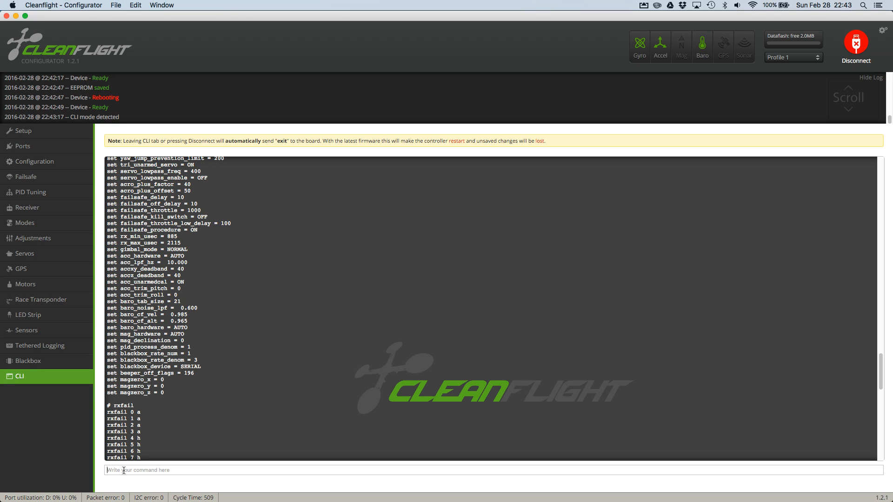
{"action": "key", "text": "super+v"}
{"action": "key", "text": "BackSpace"}
{"action": "key", "text": "BackSpace"}
{"action": "type", "text": "none"}
{"action": "key", "text": "Return"}
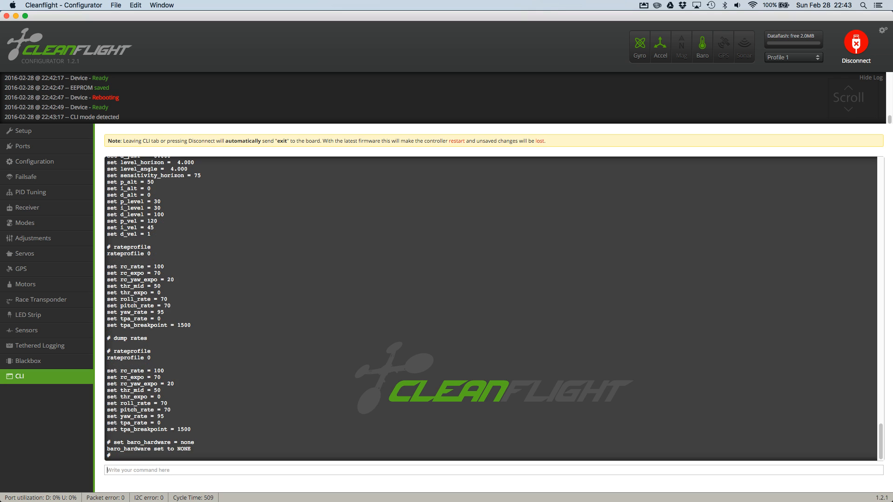
{"action": "type", "text": "save"}
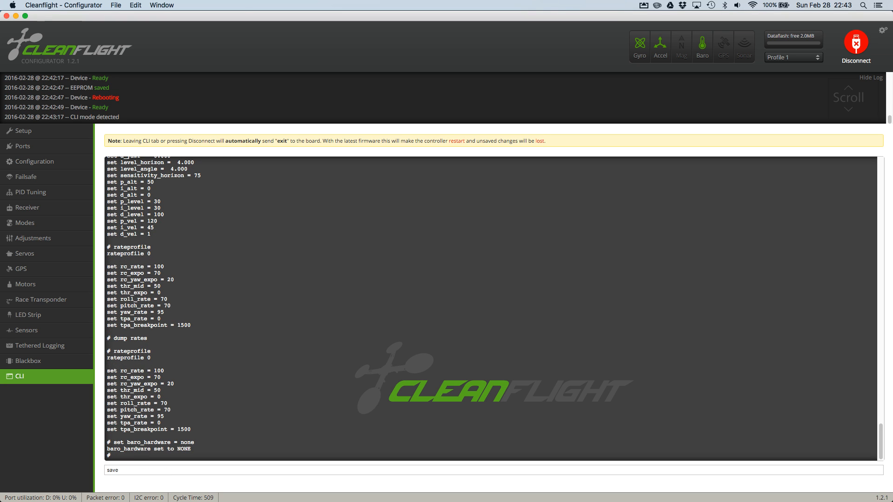
{"action": "key", "text": "Return"}
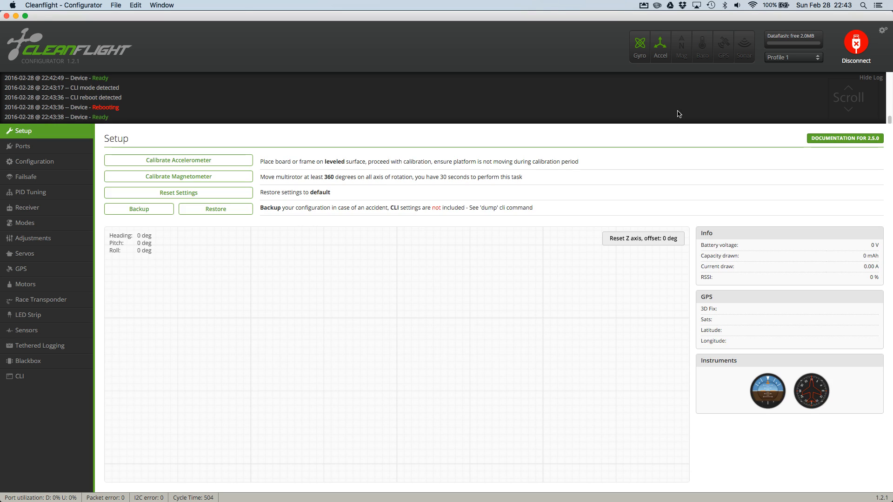